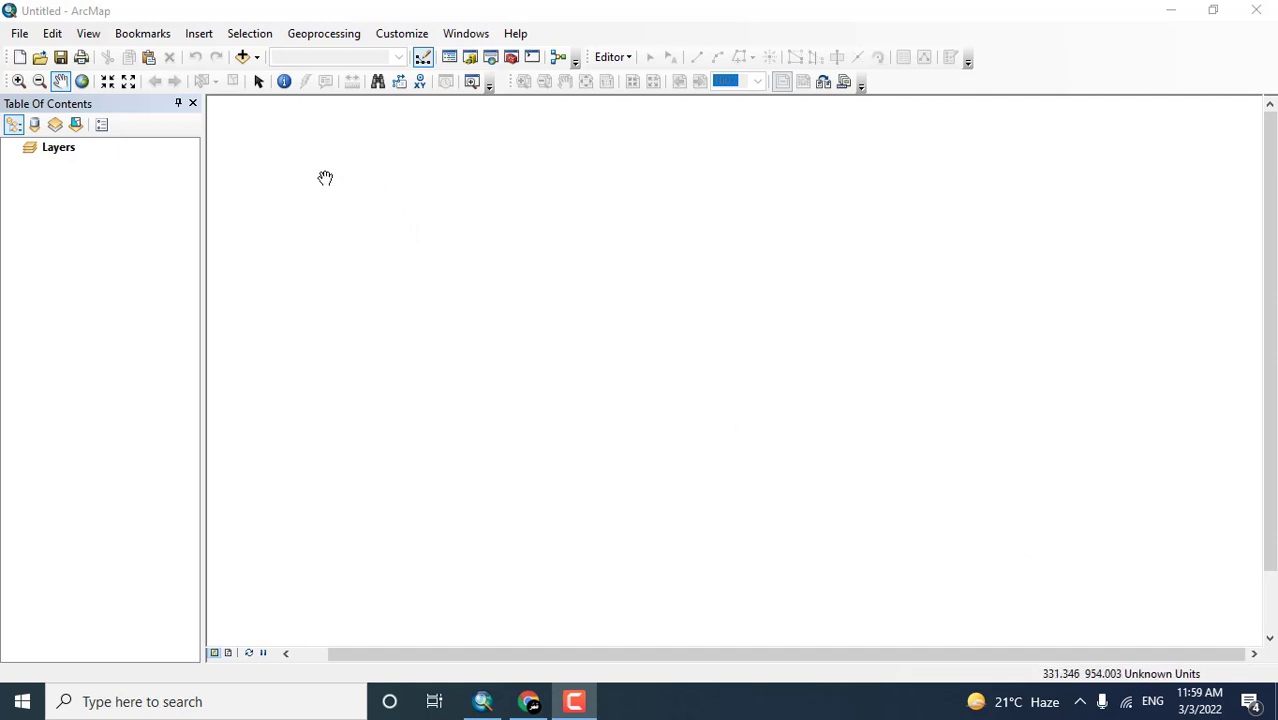
left_click(258, 58)
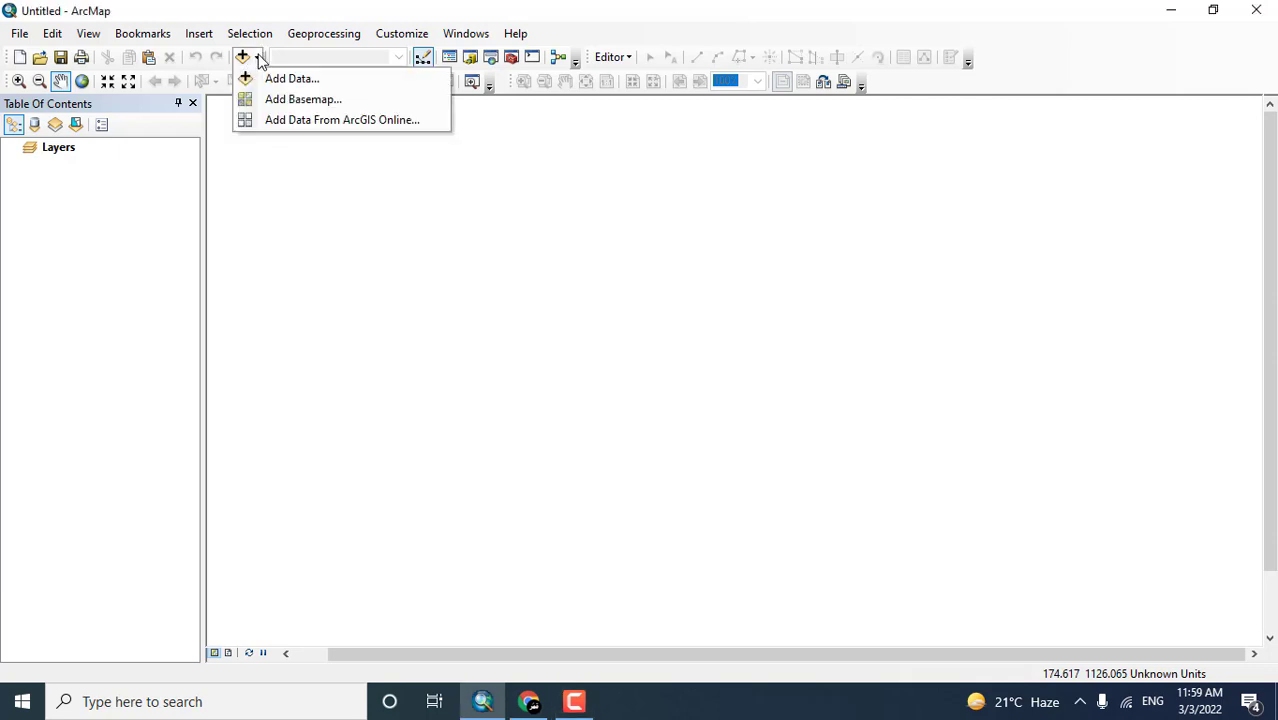
left_click(430, 258)
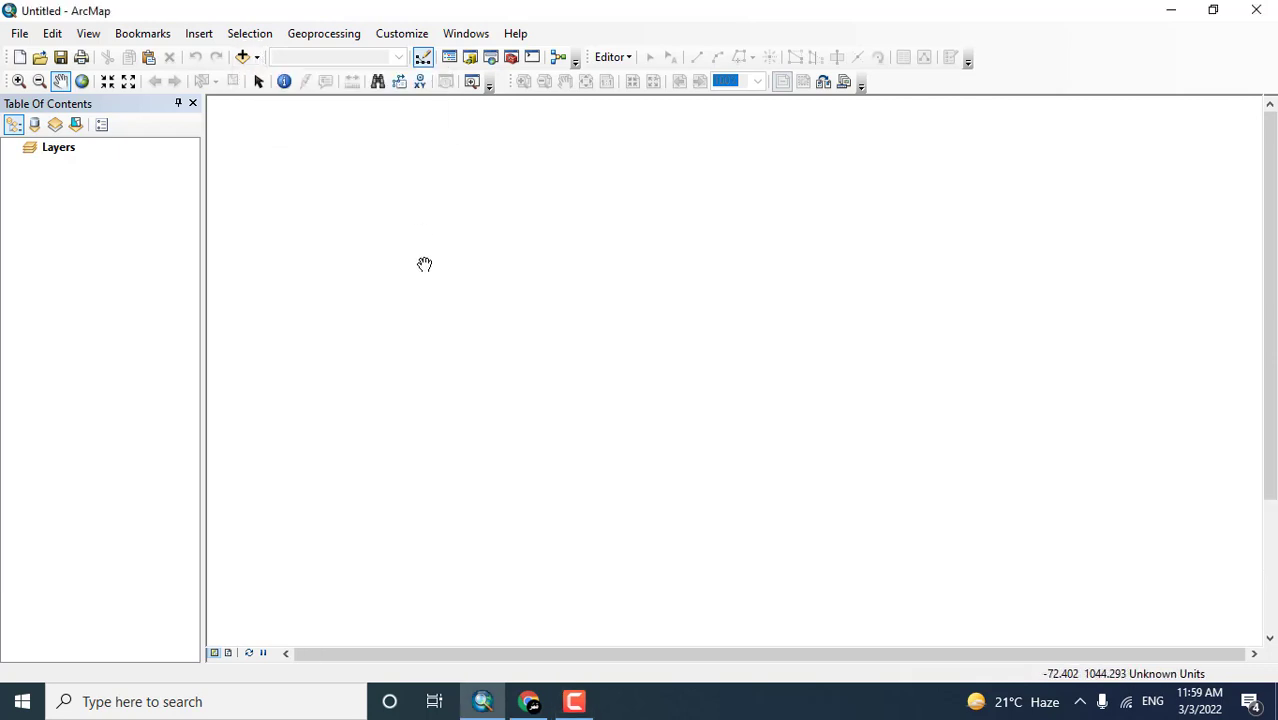
Switch to Google Maps in the browser and look up Ankara, Turkey.
left_click(528, 702)
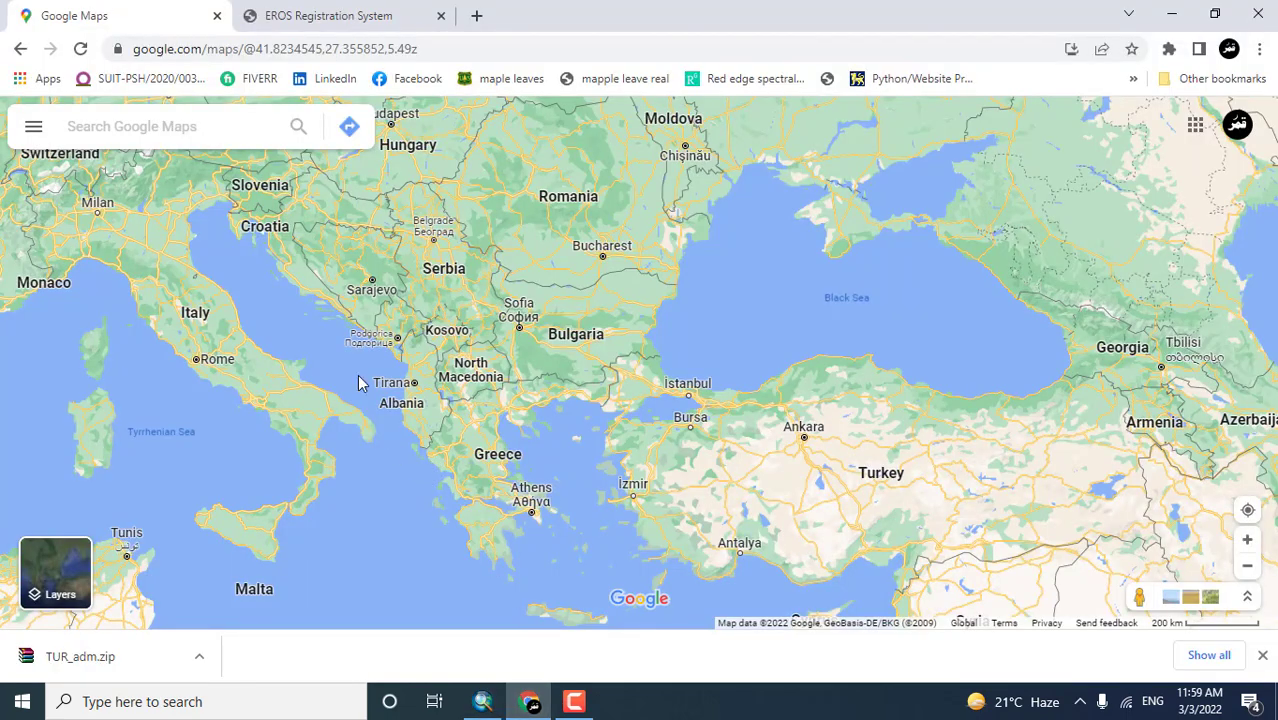
left_click_drag(358, 377, 478, 502)
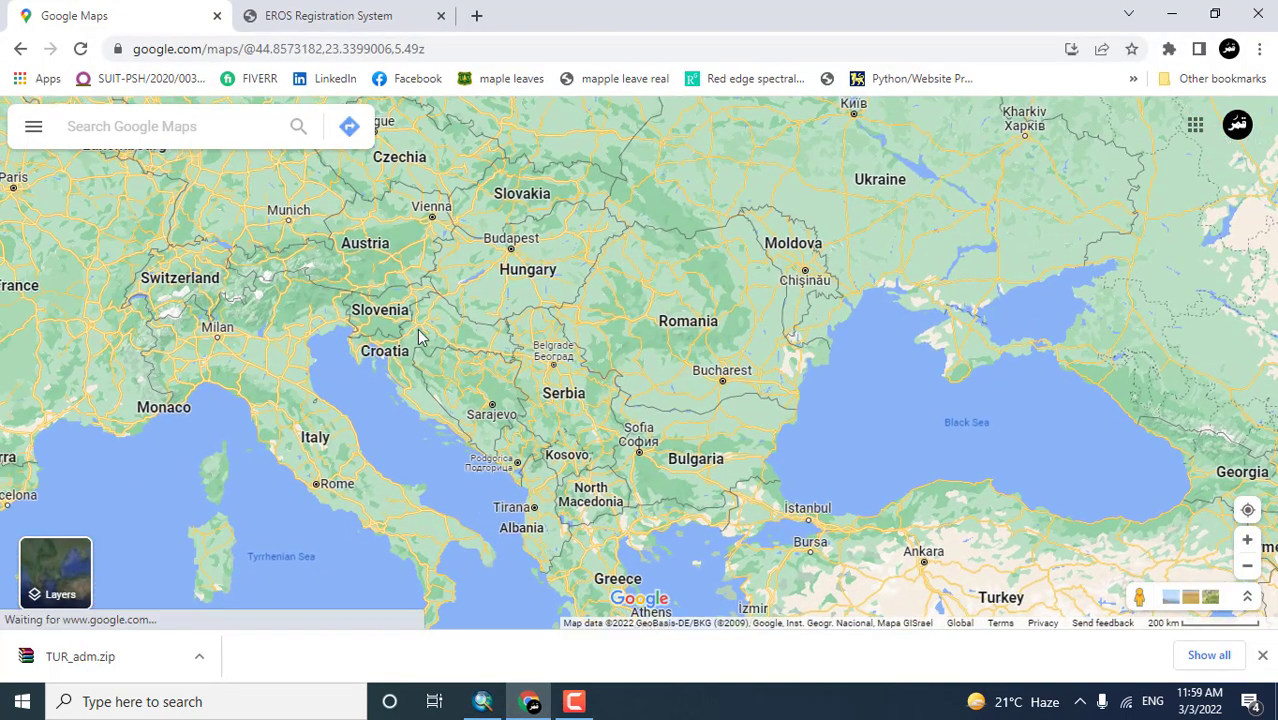
left_click(220, 122)
left_click(170, 177)
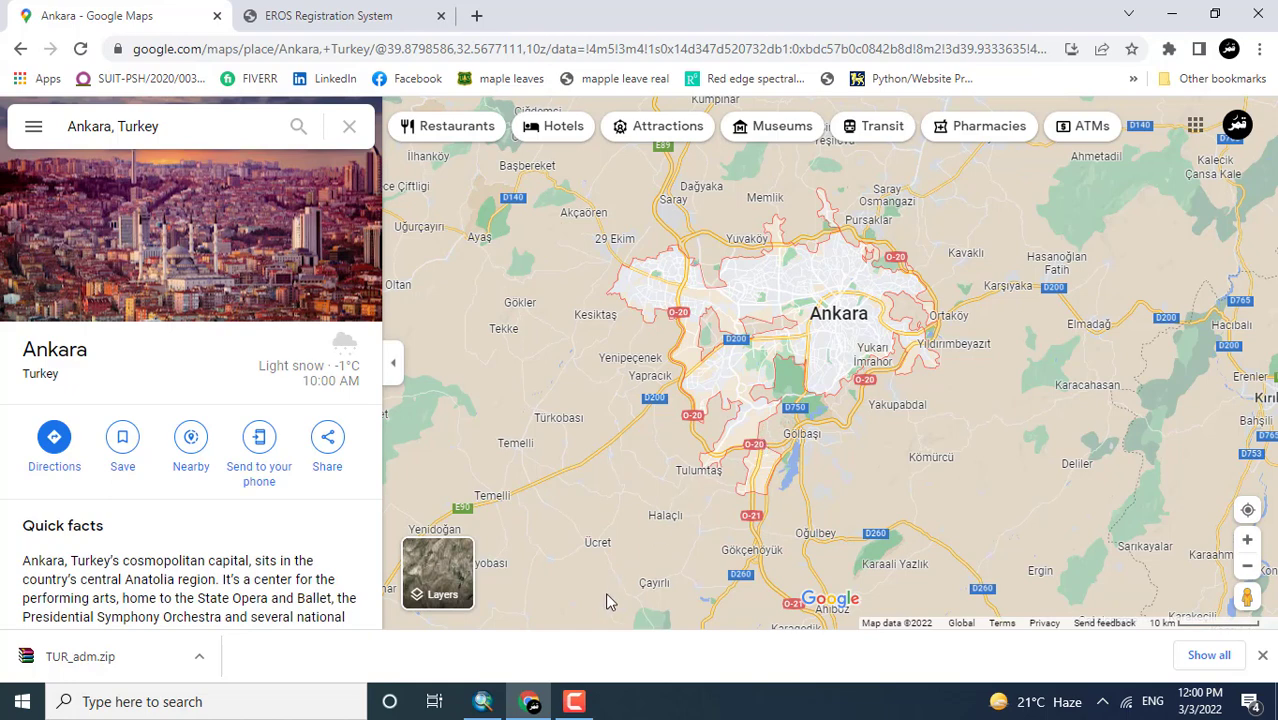
Return to ArcMap, connect to the TUR_adm folder on the desktop and add the TUR_adm1.shp shapefile to the map.
left_click(482, 701)
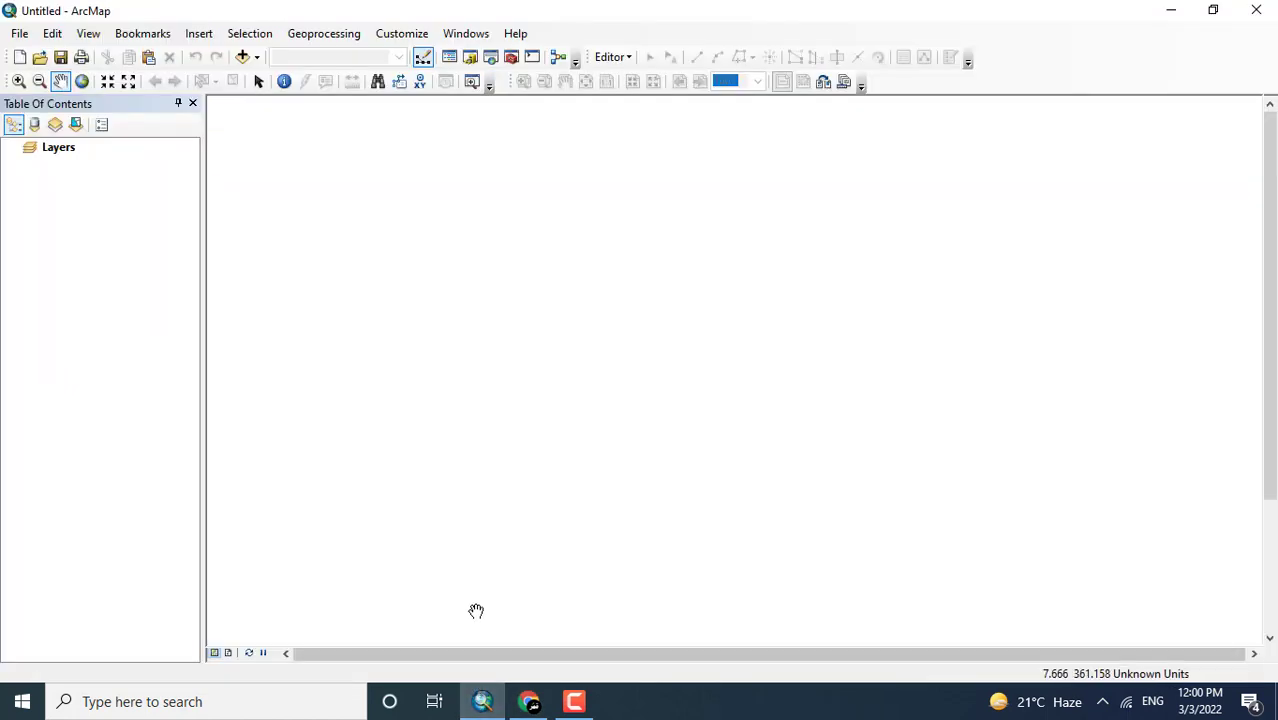
left_click(257, 58)
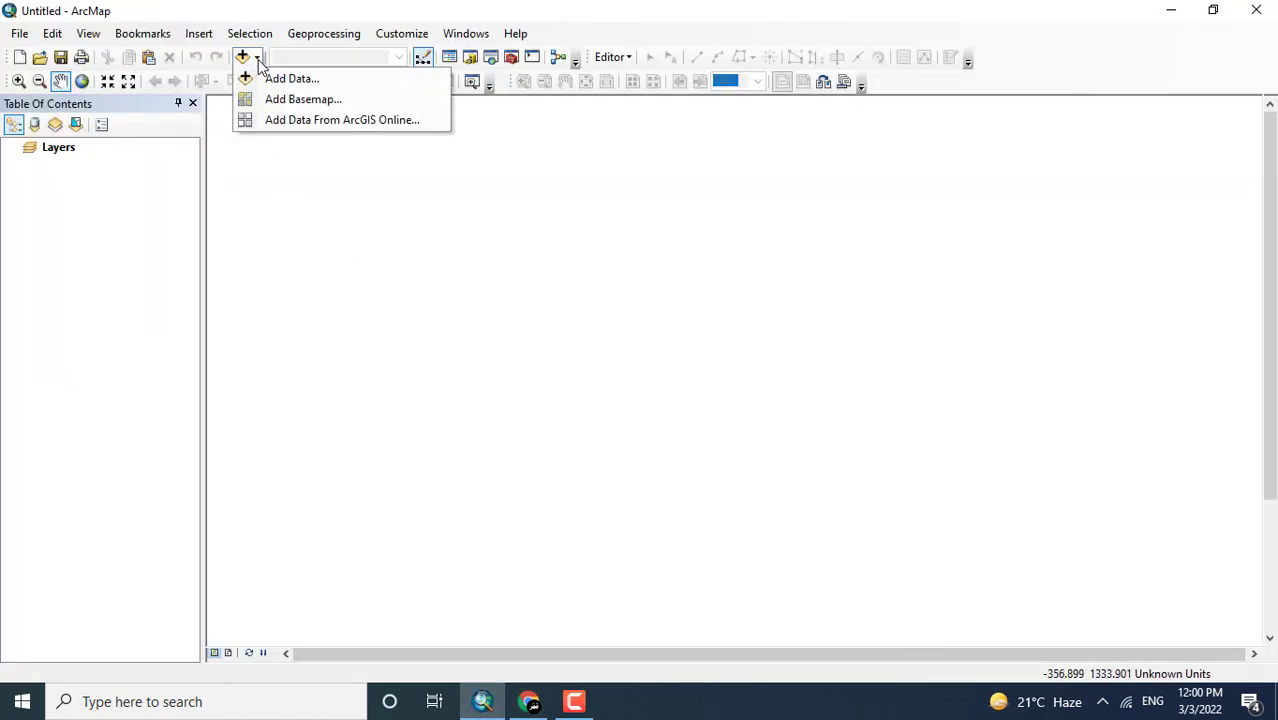
left_click(280, 79)
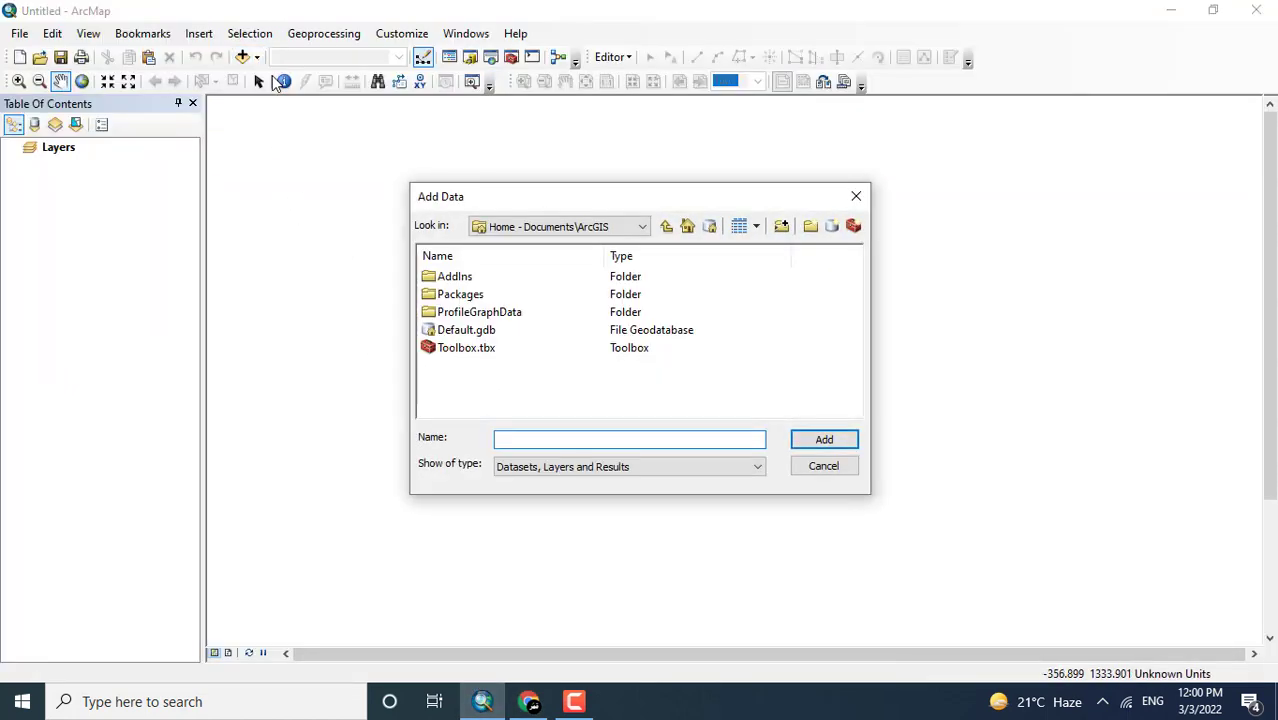
left_click(640, 227)
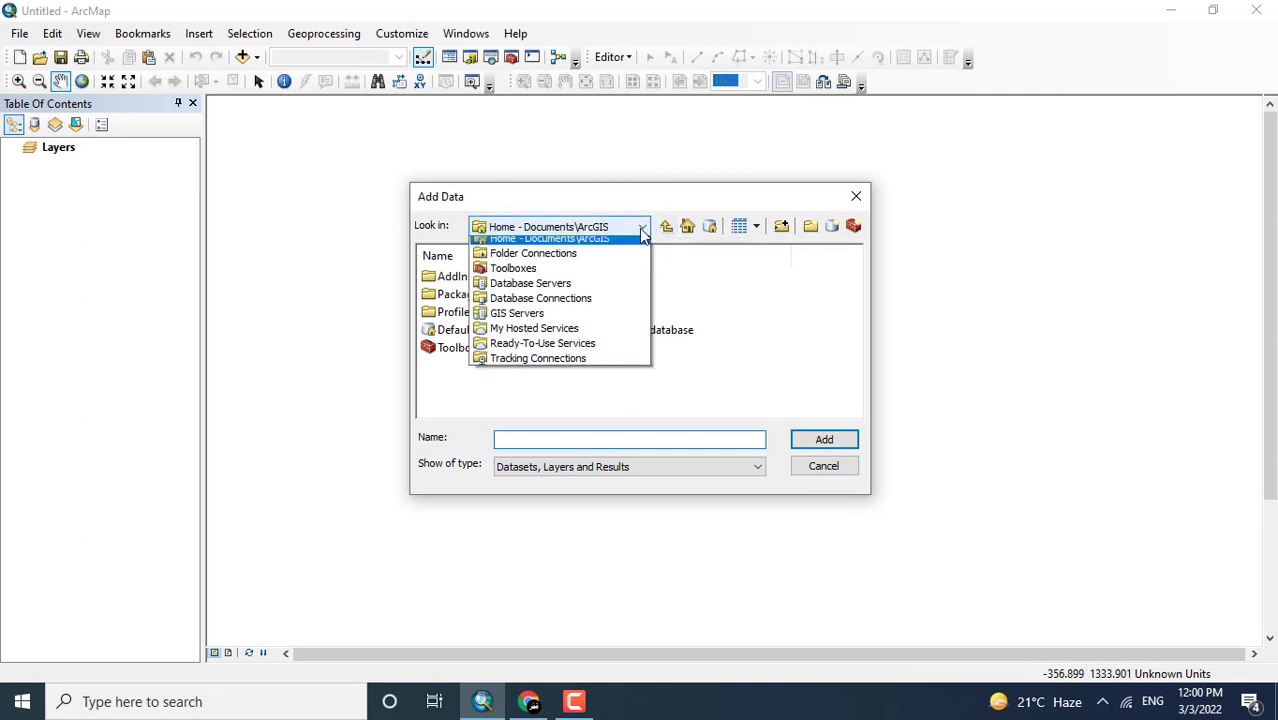
left_click(784, 229)
left_click(784, 229)
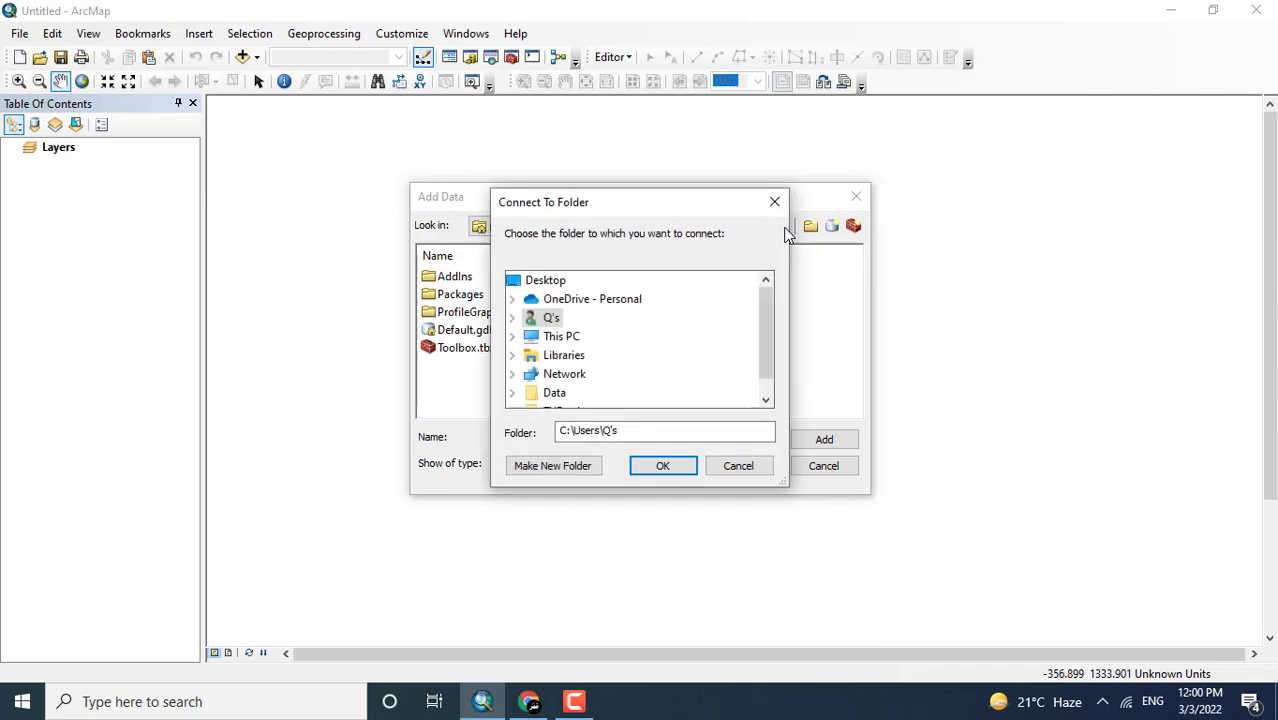
left_click(550, 283)
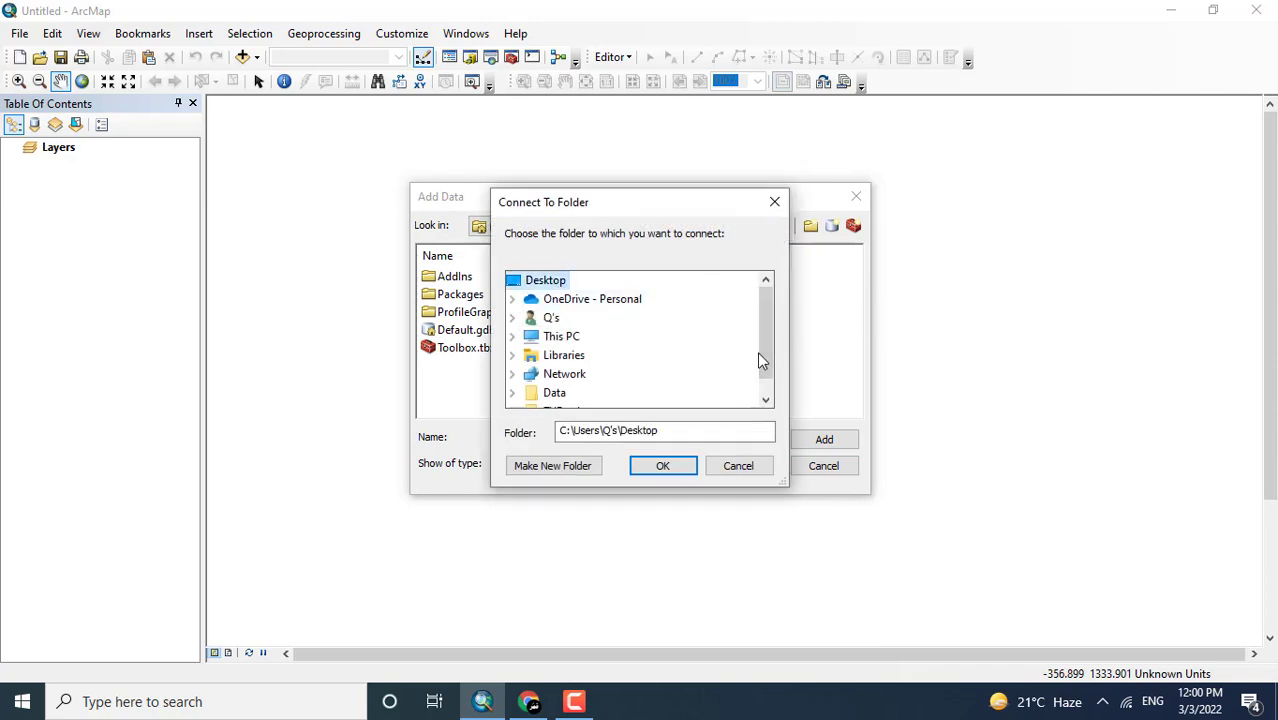
scroll(762, 334, "down", 1)
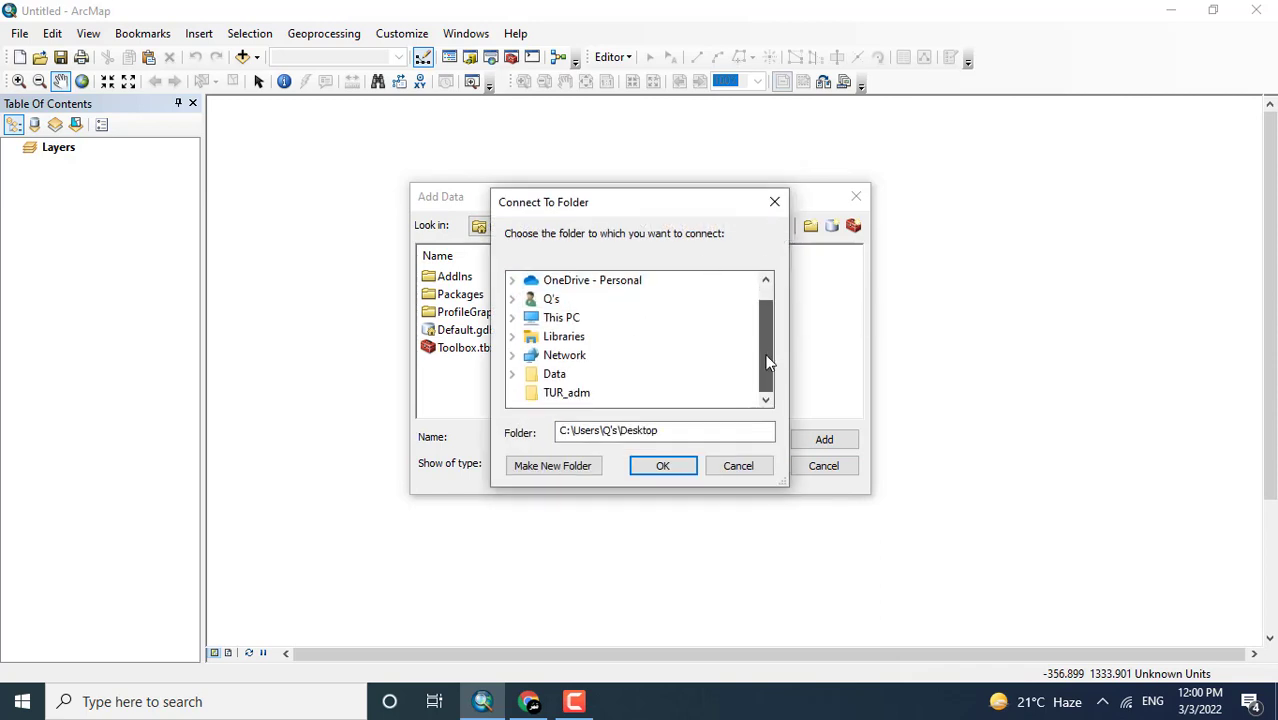
left_click(580, 398)
left_click(652, 468)
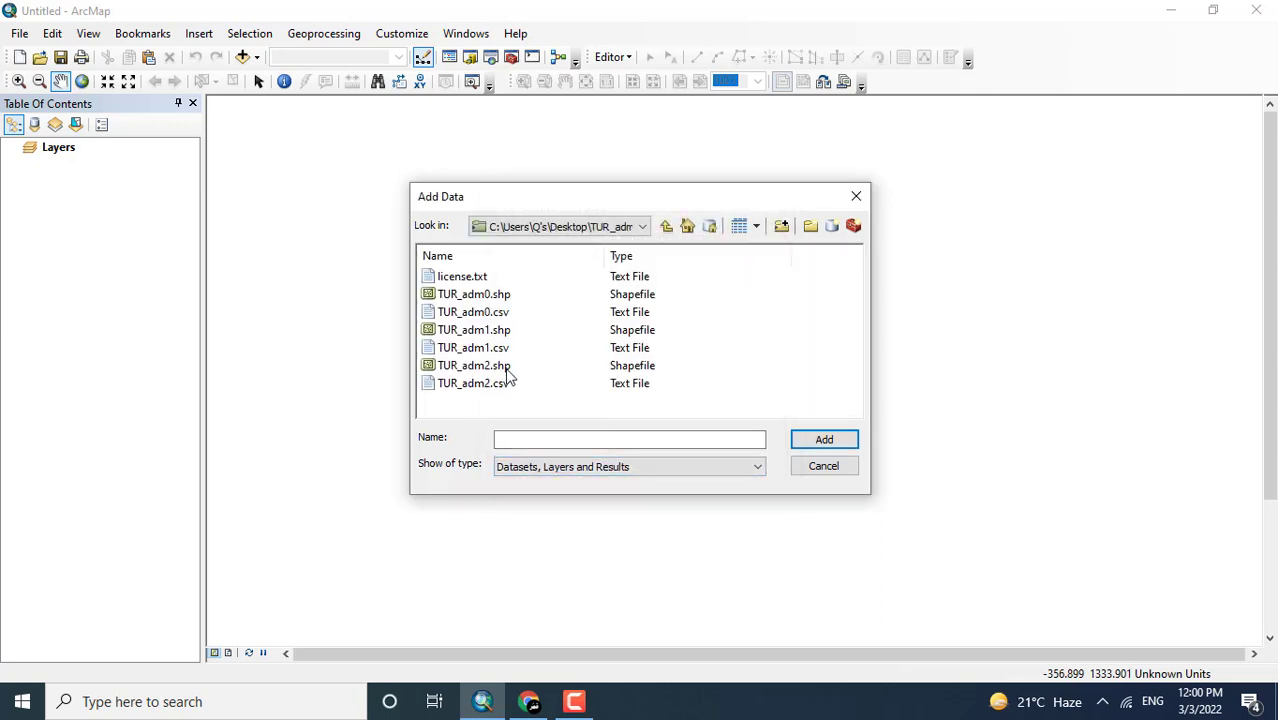
left_click(499, 331)
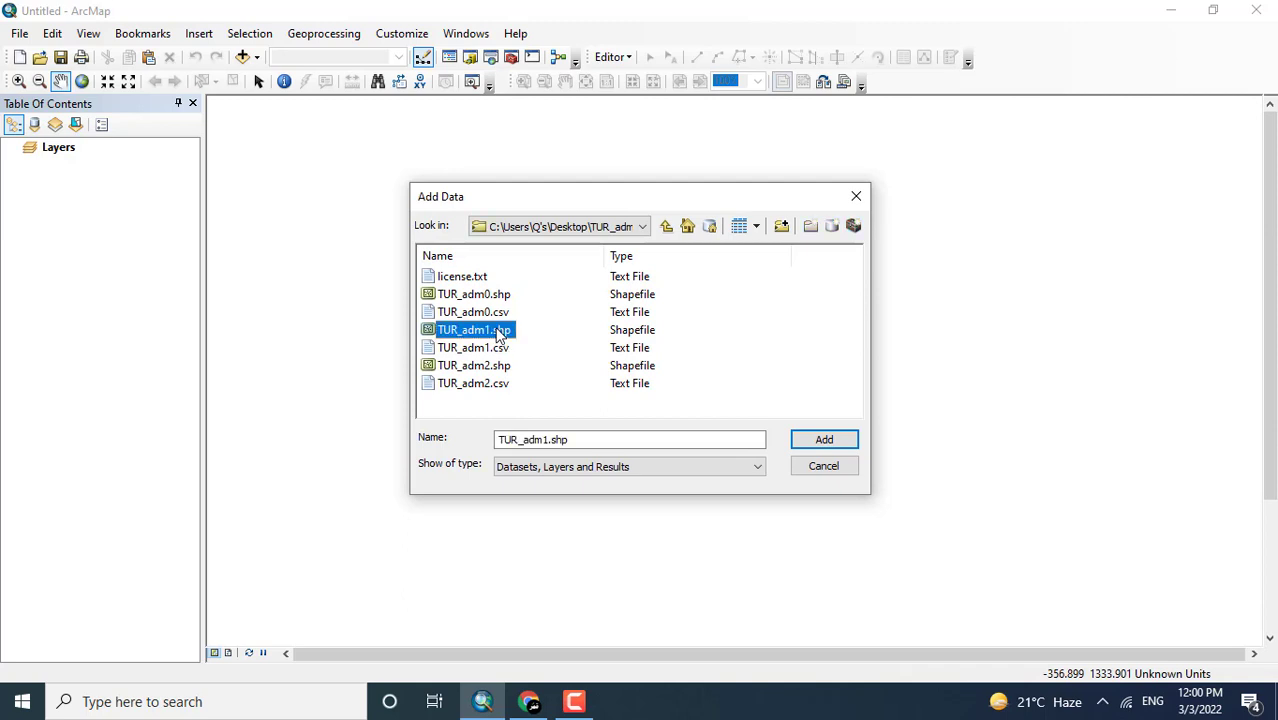
left_click(822, 441)
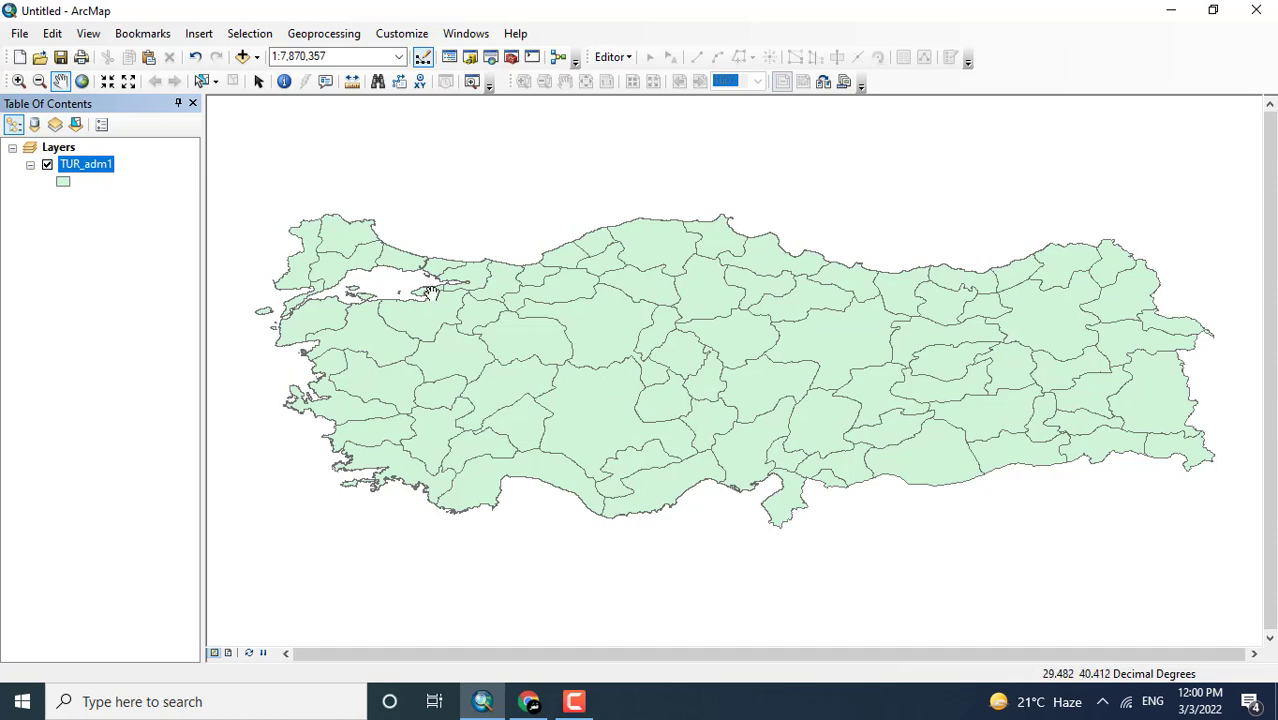
Open the attribute table of the TUR_adm1 layer and enlarge its window to show more province records.
right_click(100, 172)
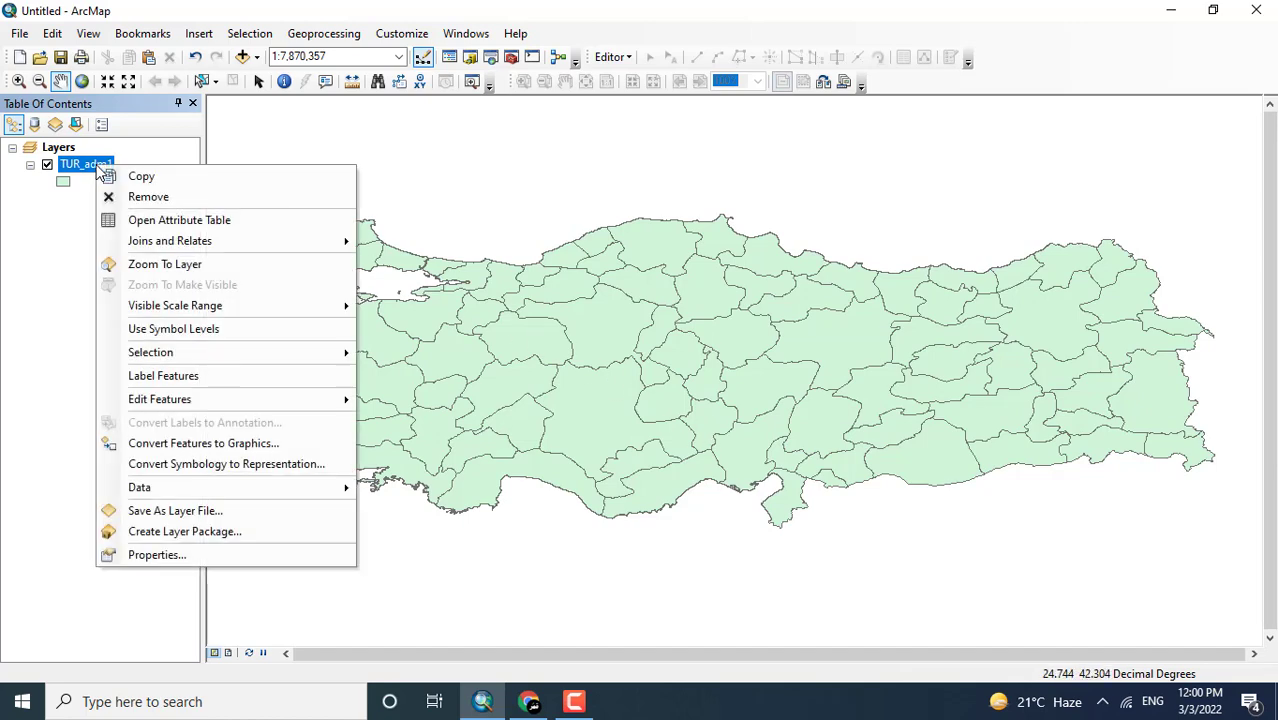
left_click(152, 217)
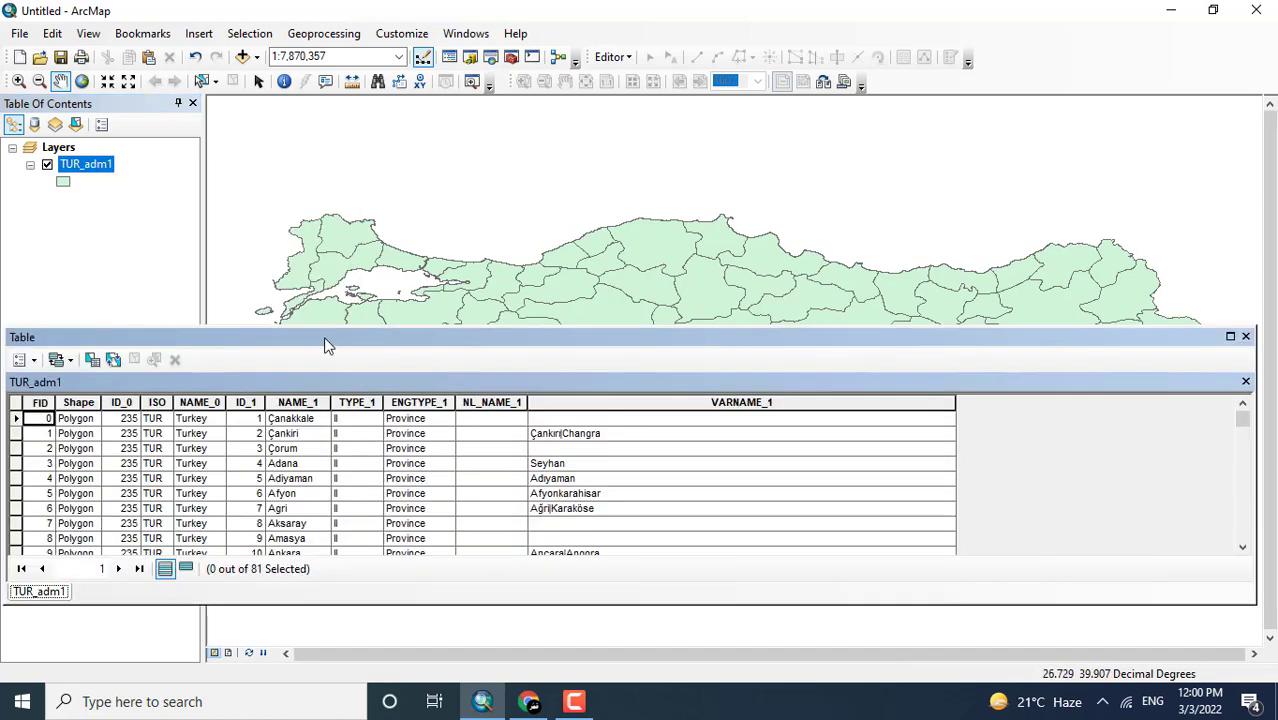
left_click_drag(323, 336, 388, 271)
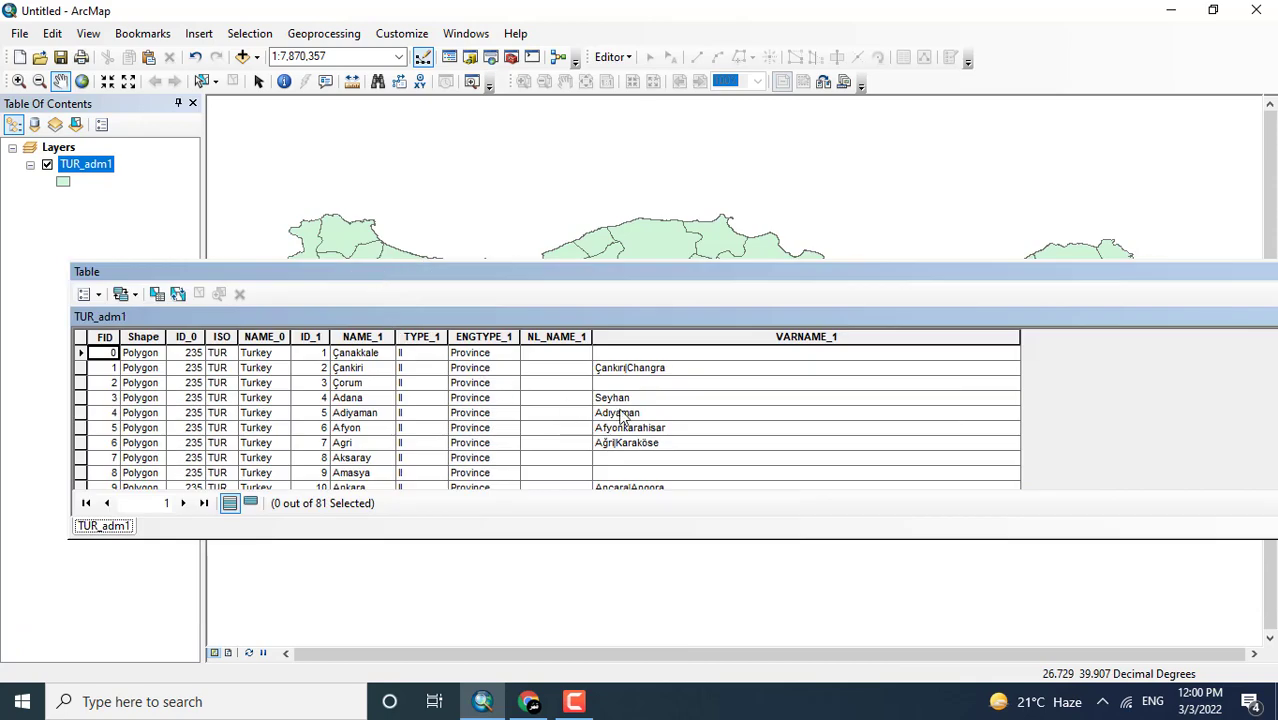
left_click_drag(1013, 268, 1002, 243)
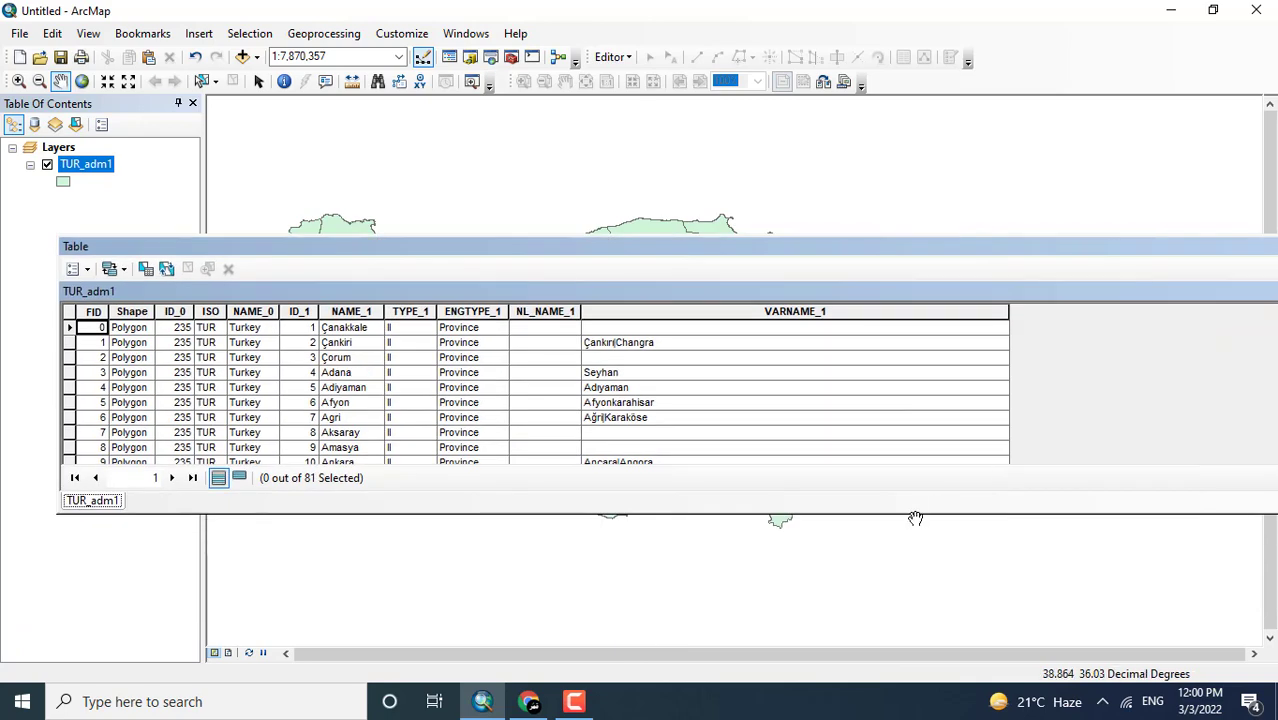
left_click_drag(915, 512, 918, 611)
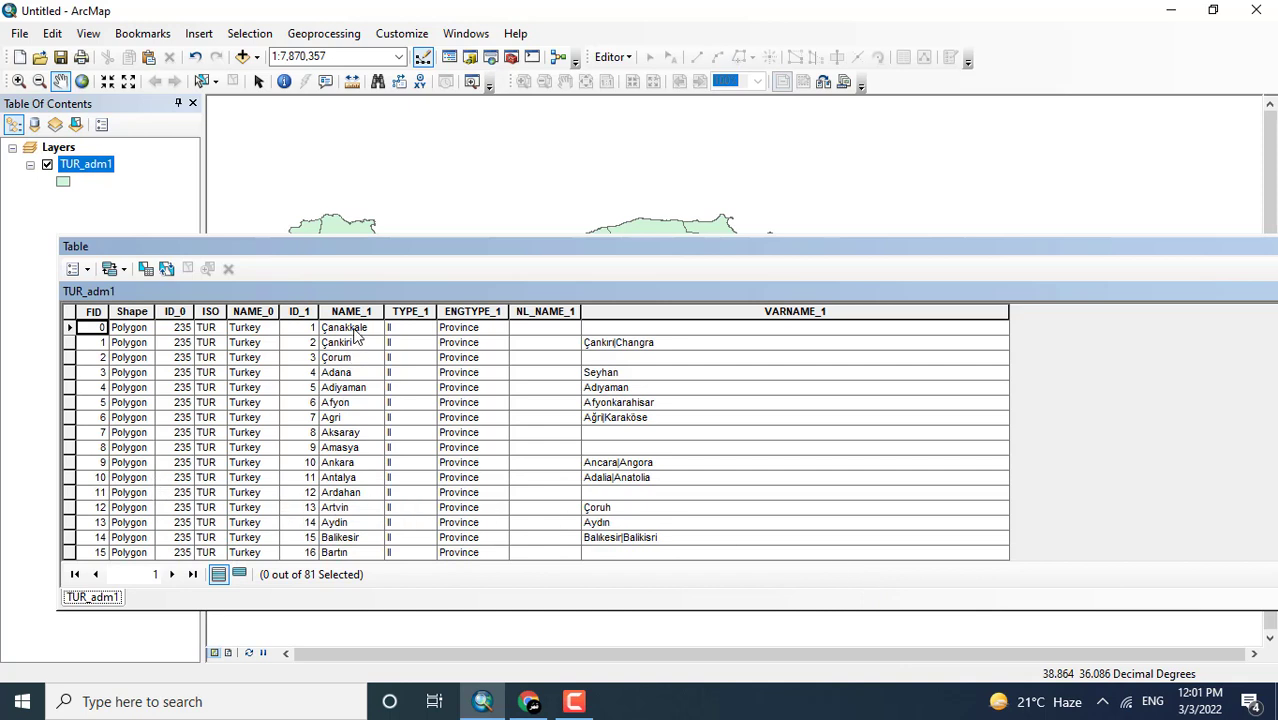
Select the Ankara province record in the attribute table and close the table.
left_click(336, 463)
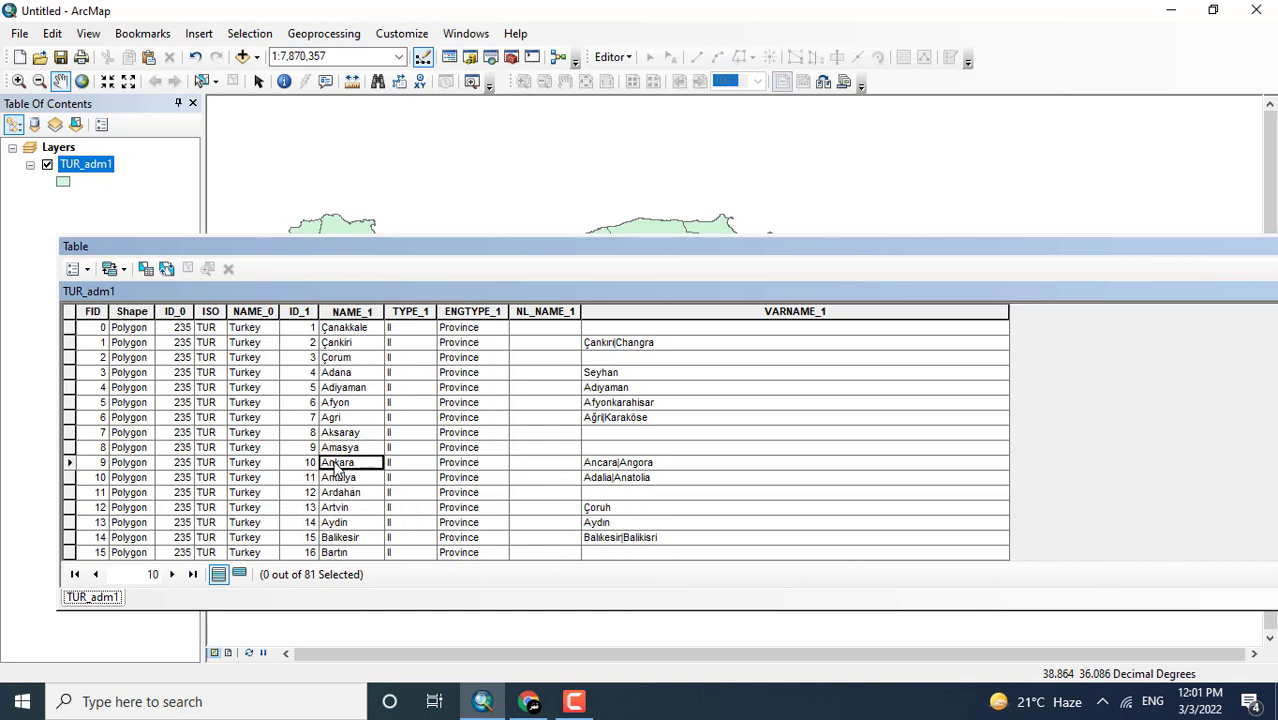
left_click(70, 463)
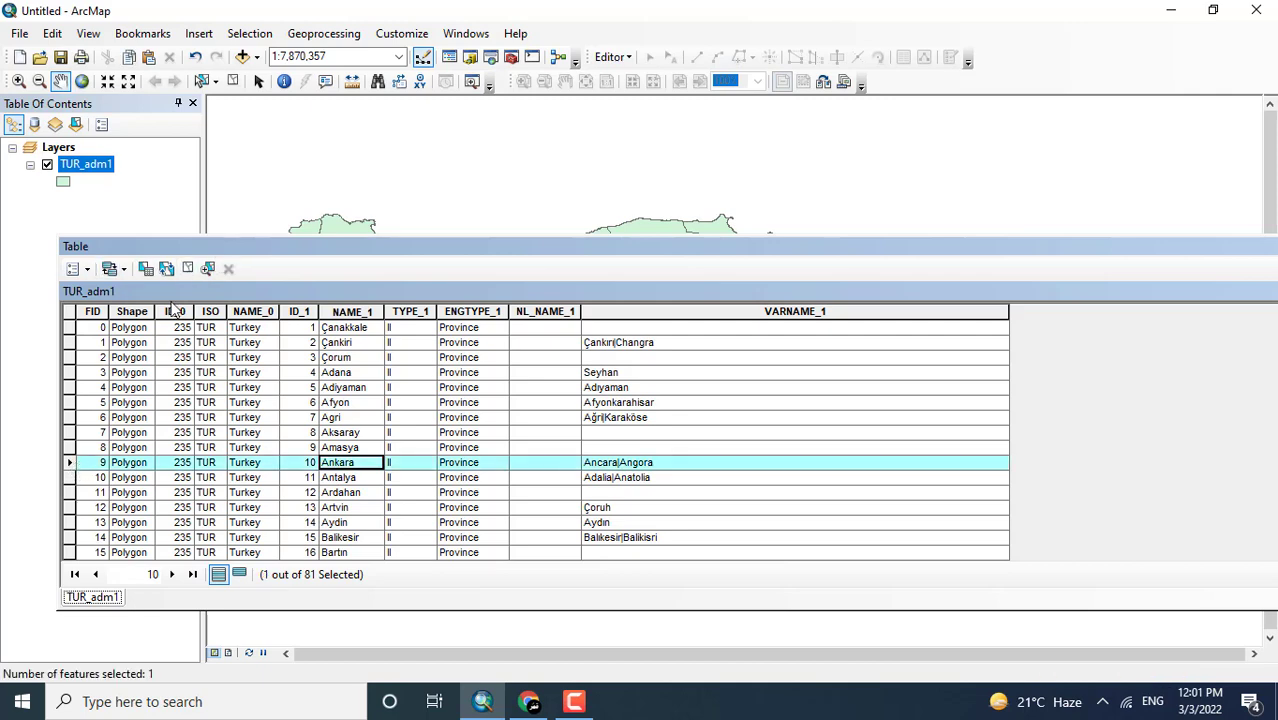
left_click_drag(175, 246, 699, 386)
left_click(1255, 352)
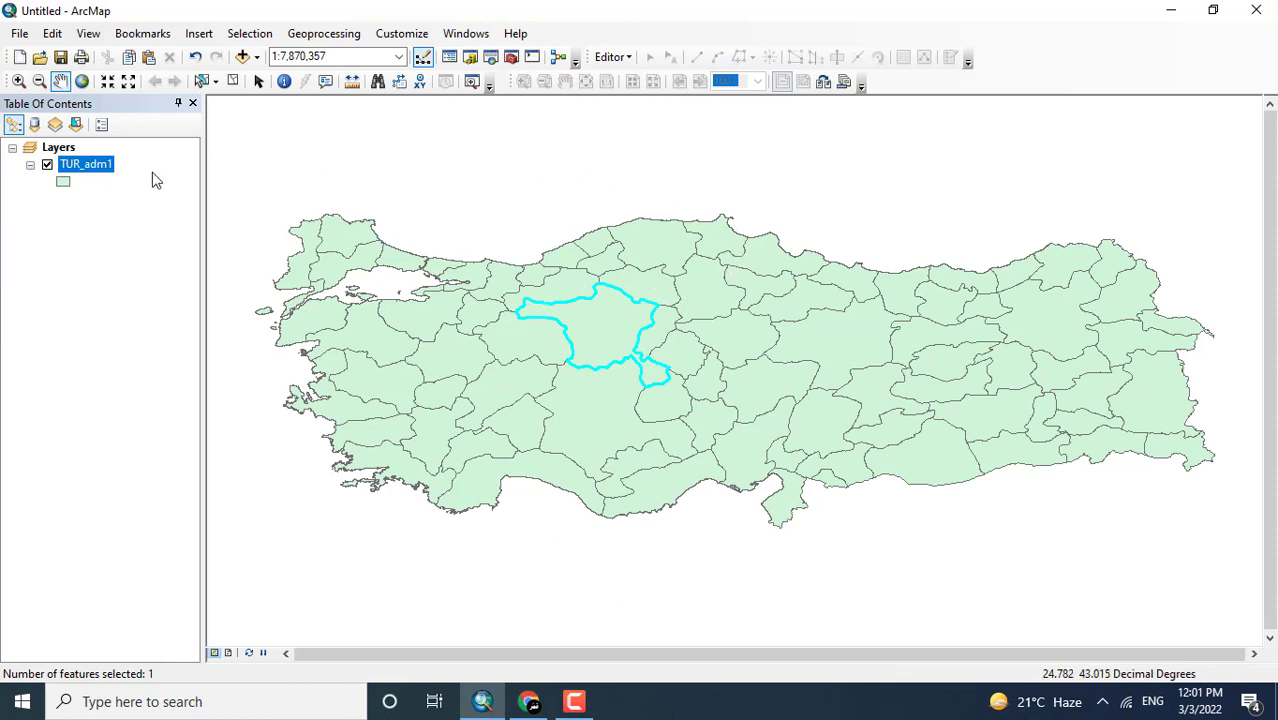
Create a new layer from the selected Ankara feature and hide the original TUR_adm1 layer.
right_click(102, 175)
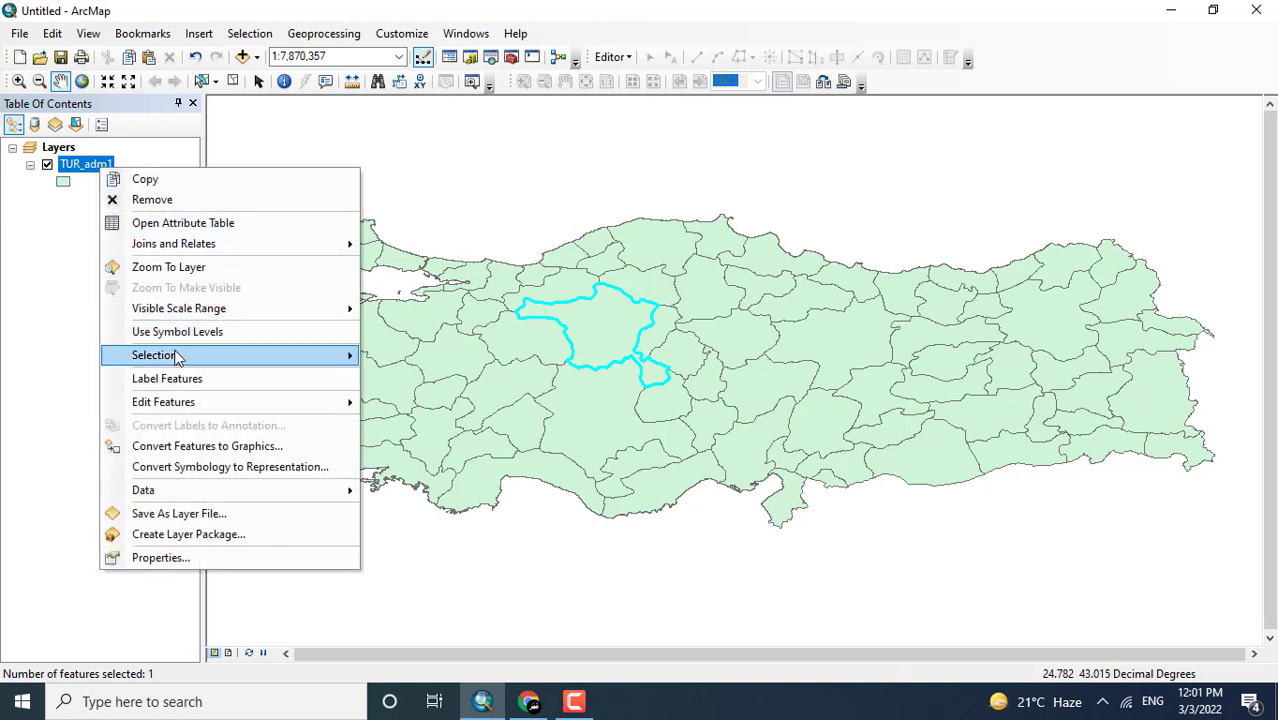
mouse_move(178, 358)
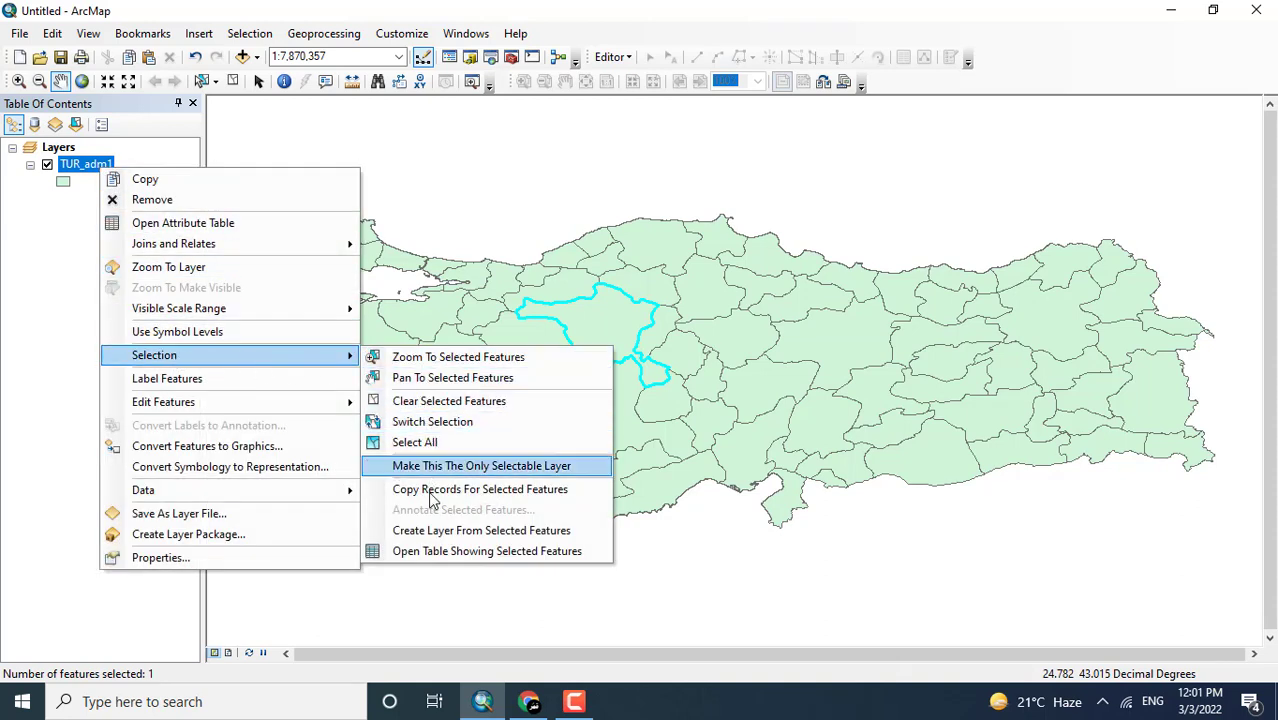
left_click(436, 530)
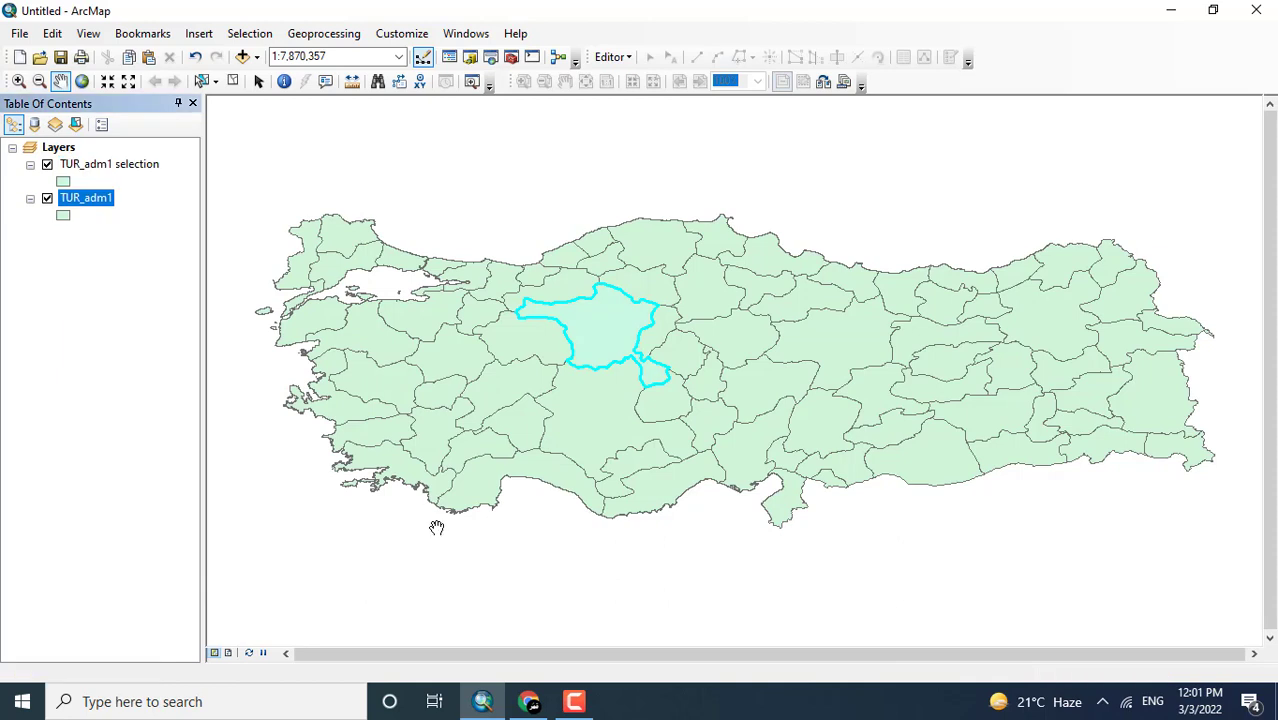
left_click(47, 199)
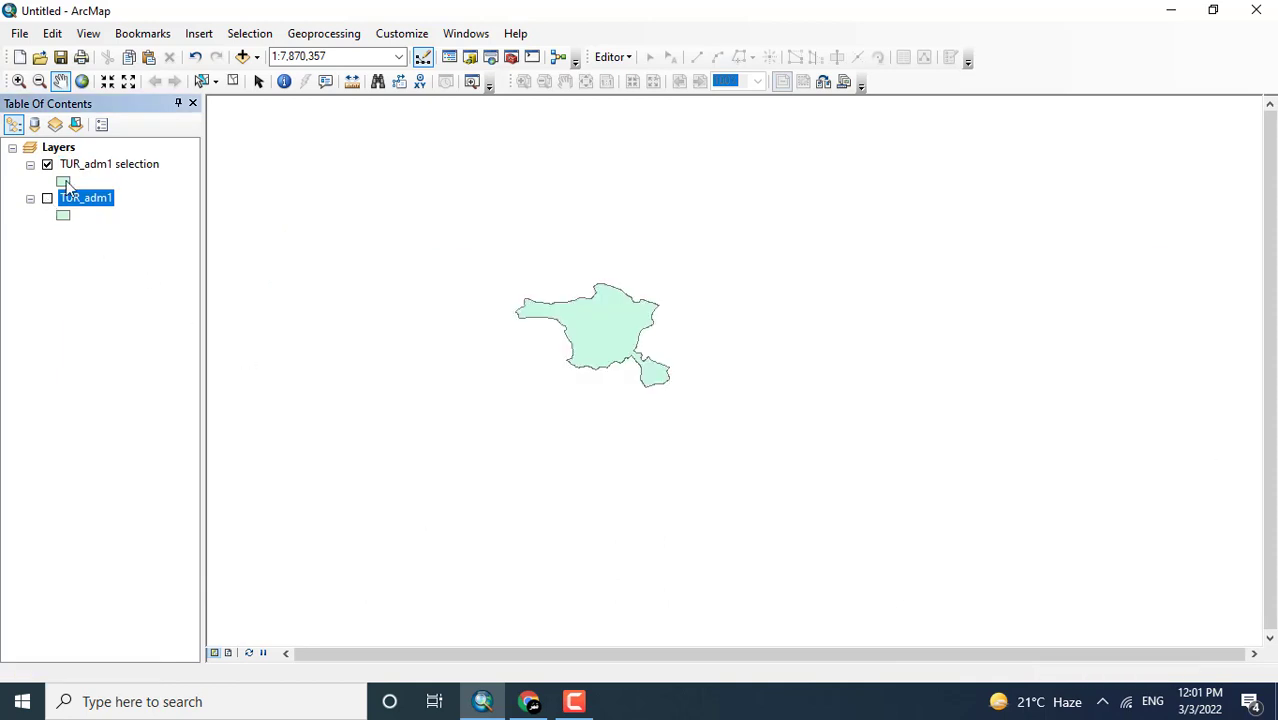
Zoom the map to the new selection layer and rename the layer Ankara.
right_click(90, 166)
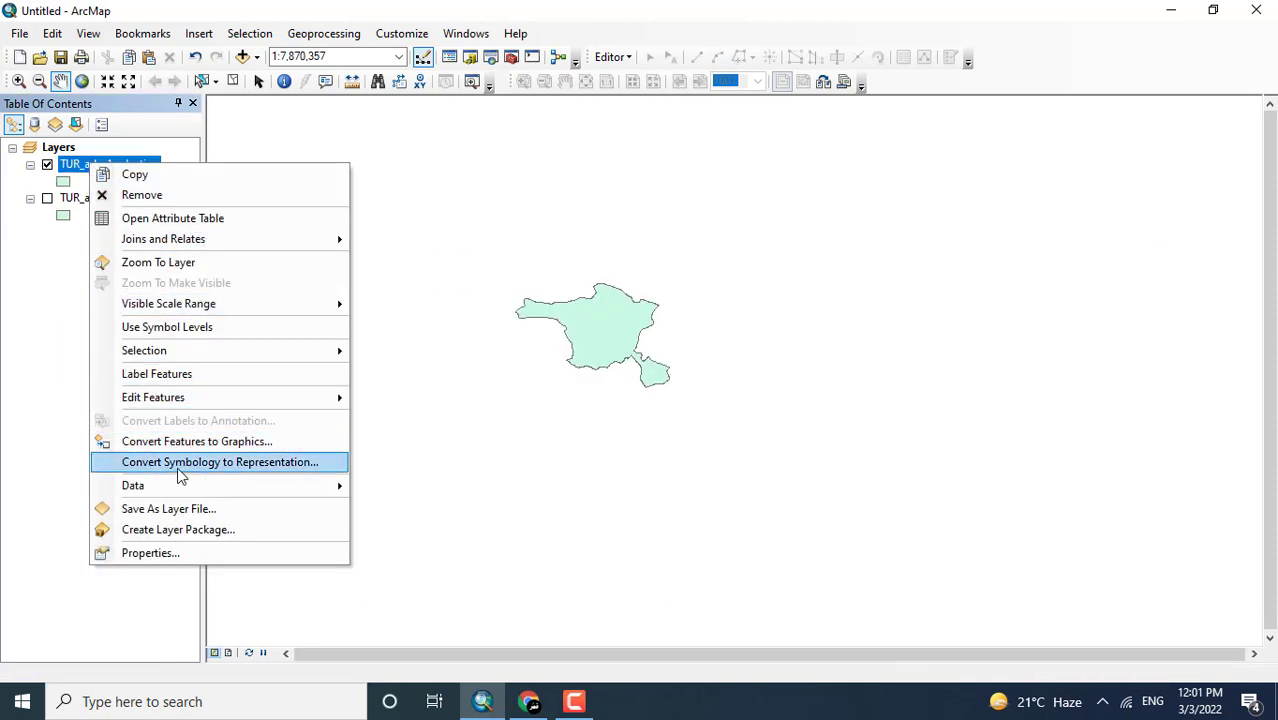
left_click(191, 265)
left_click(129, 170)
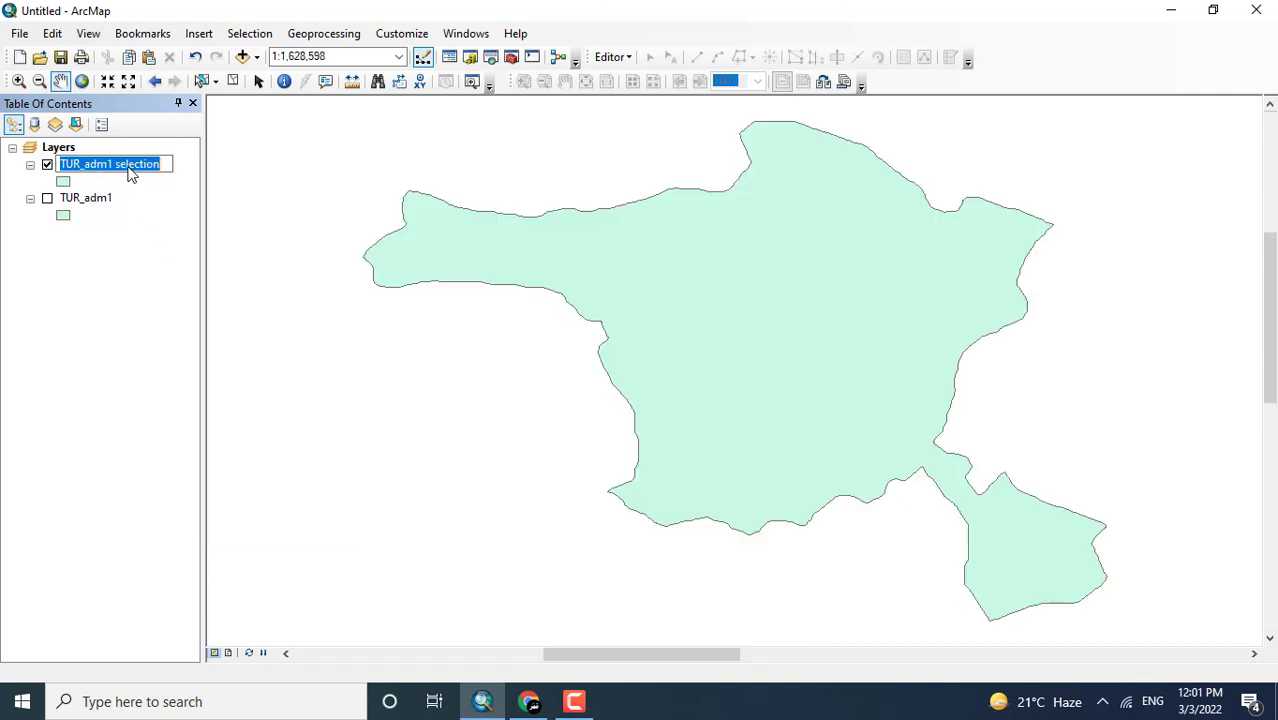
type("Ankara")
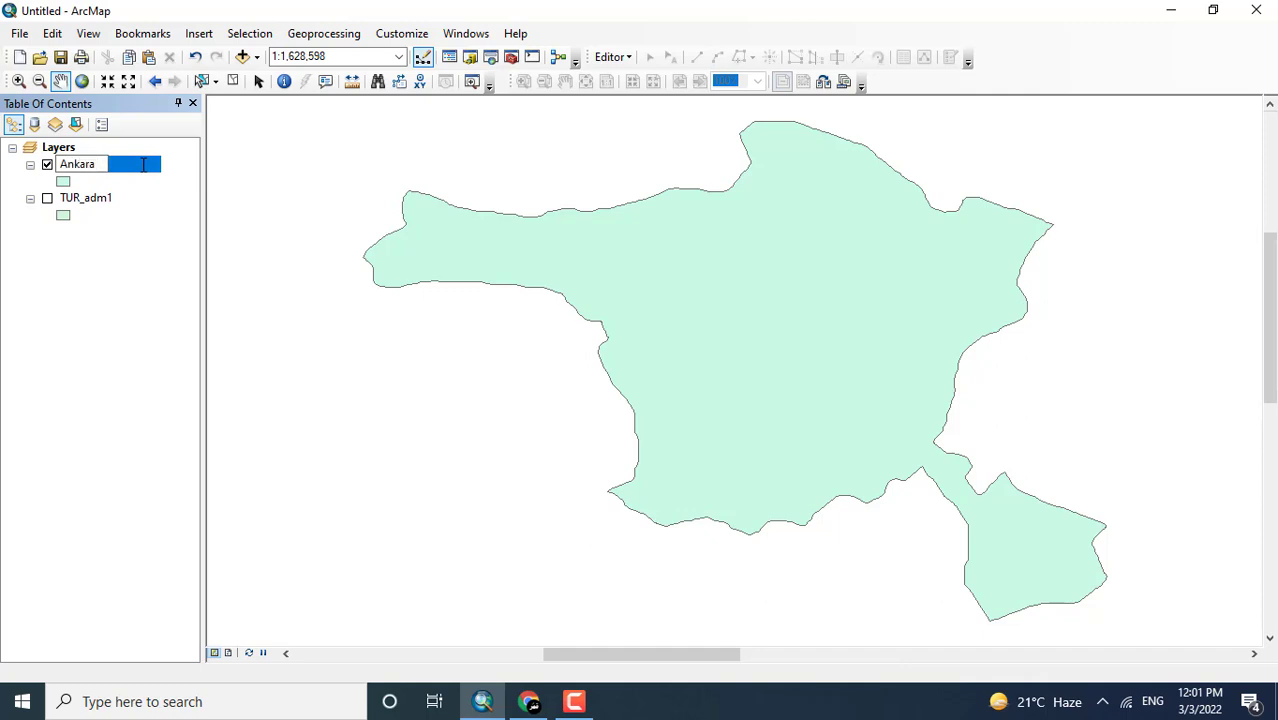
key("Return")
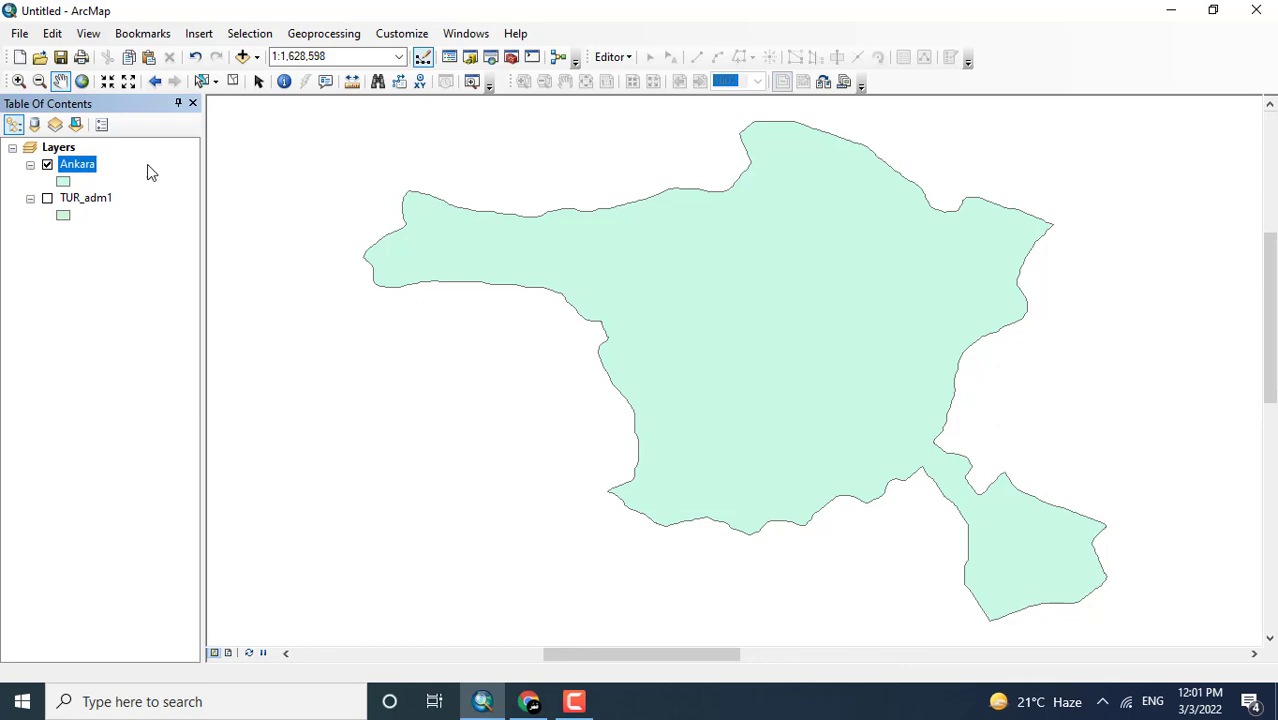
Check the Ankara area on Google Maps in the browser, and remove the TUR_adm1 layer from the ArcMap document.
left_click(533, 703)
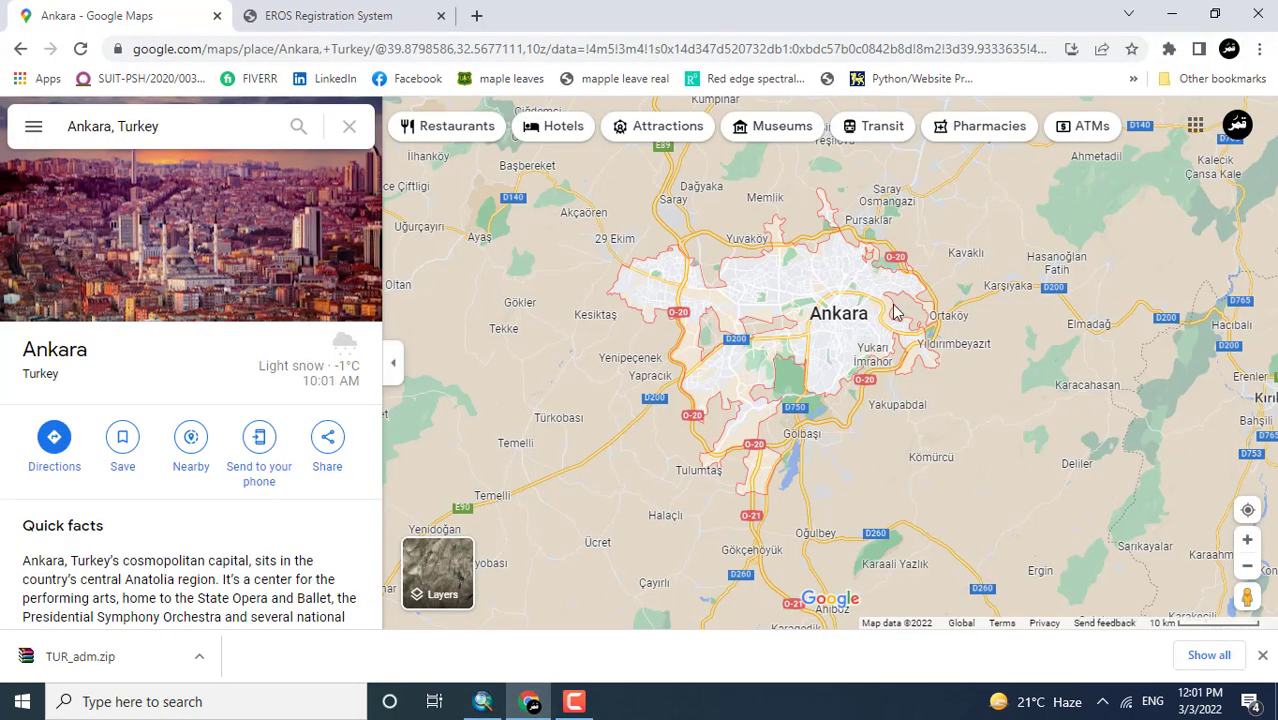
left_click(484, 703)
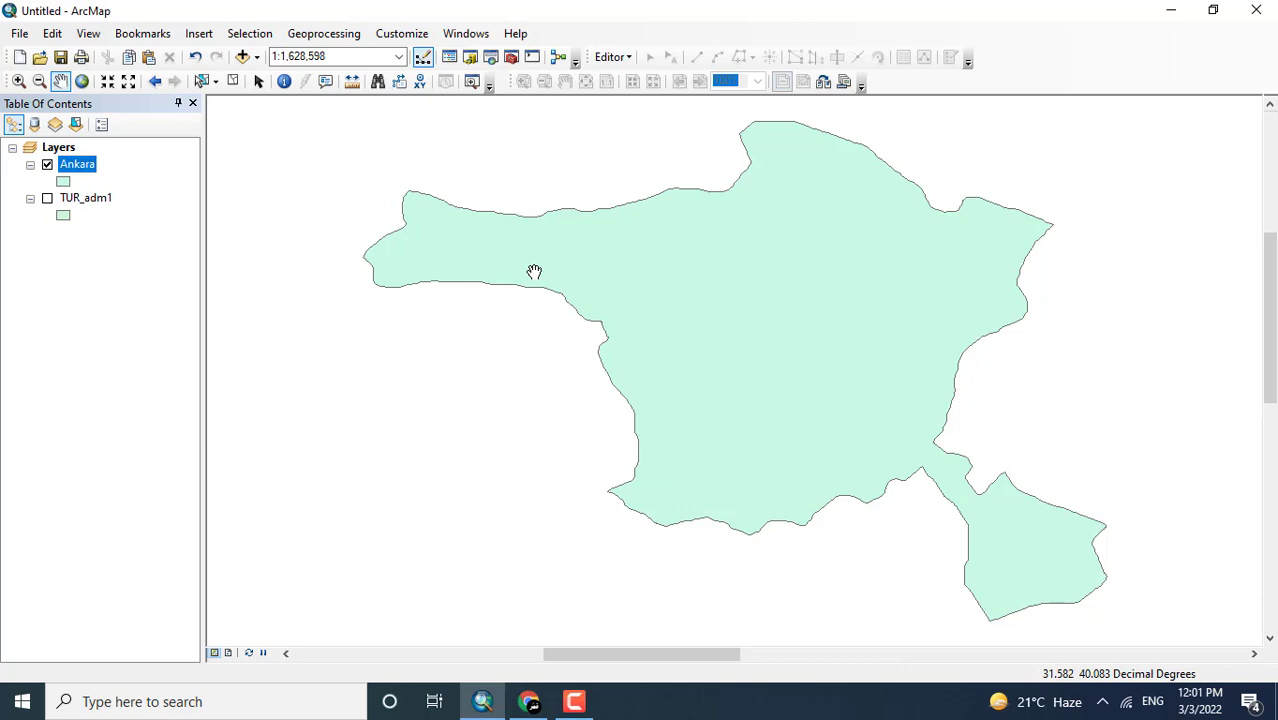
right_click(100, 200)
left_click(135, 225)
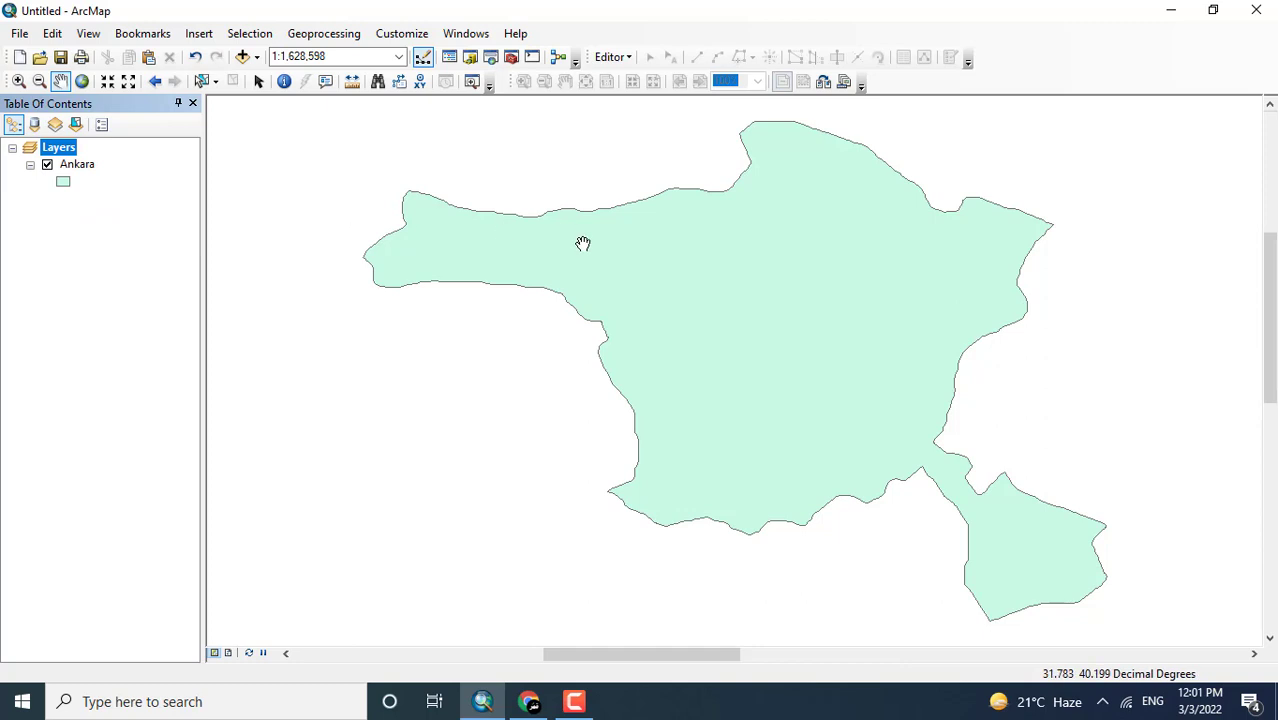
Open the Catalog window beside the map.
left_click(625, 58)
left_click(625, 58)
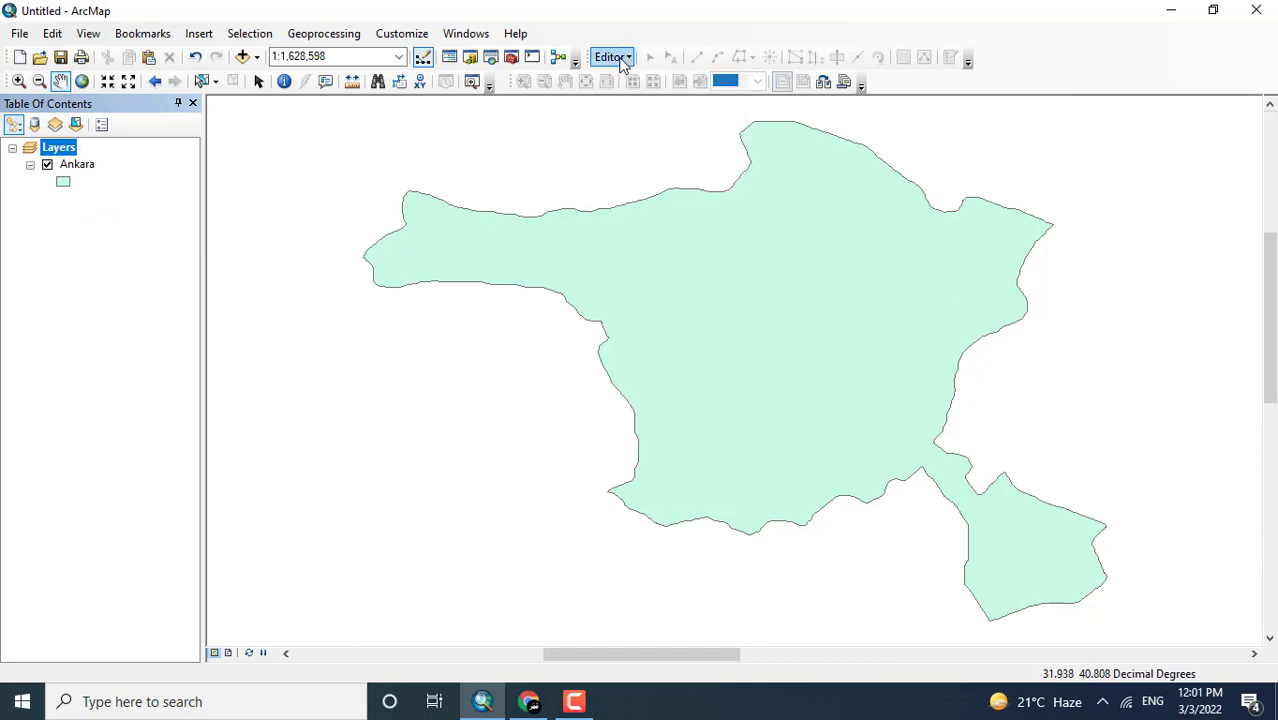
left_click(470, 58)
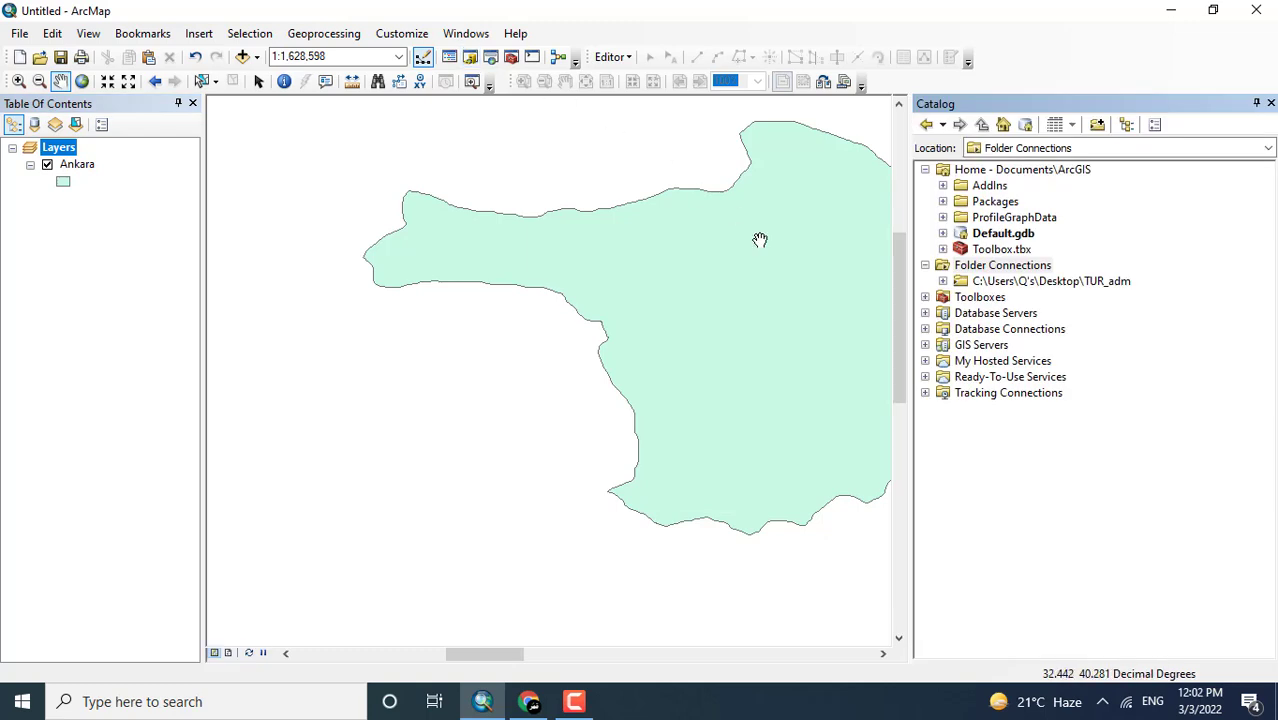
right_click(957, 486)
left_click(1030, 288)
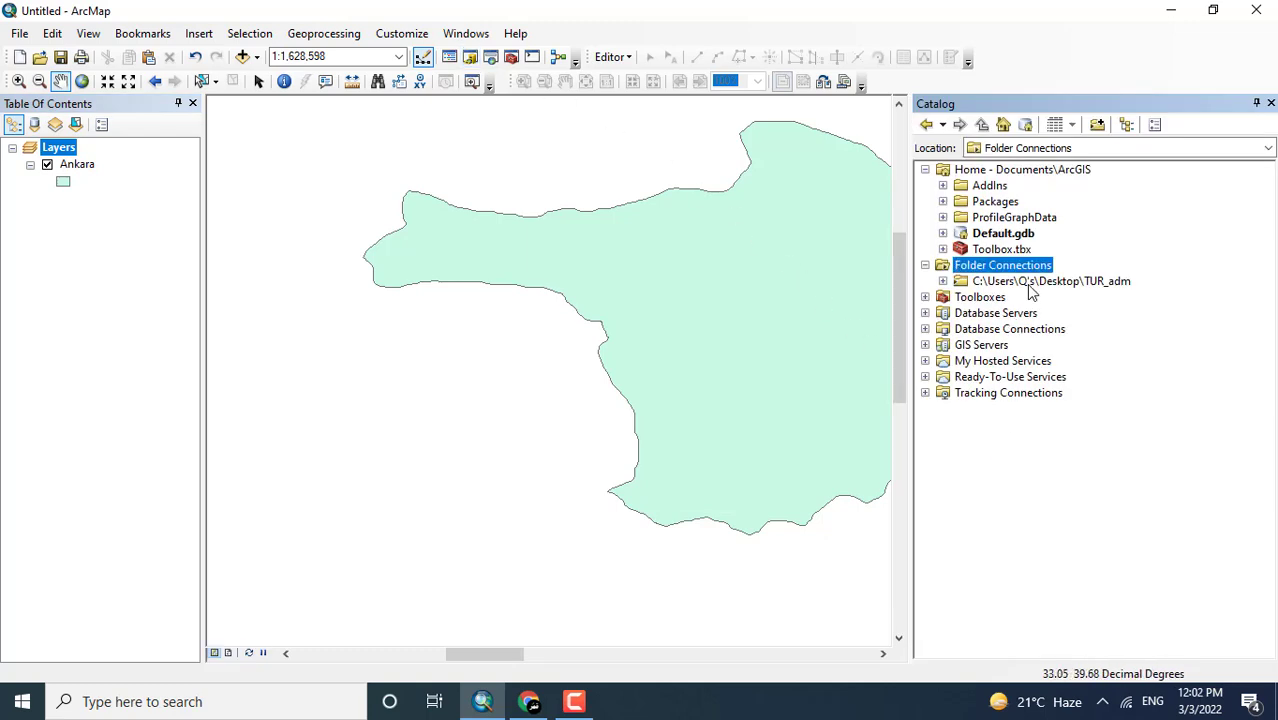
right_click(1025, 284)
left_click(1011, 483)
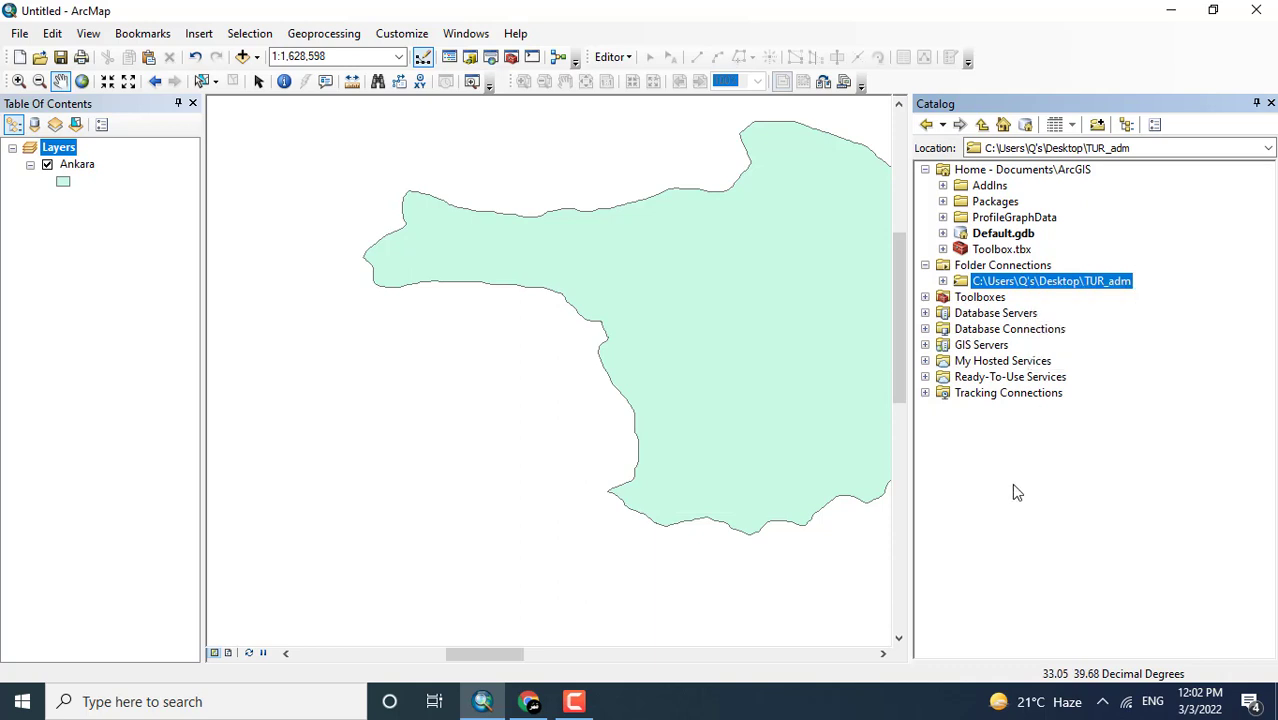
right_click(1011, 483)
left_click(982, 453)
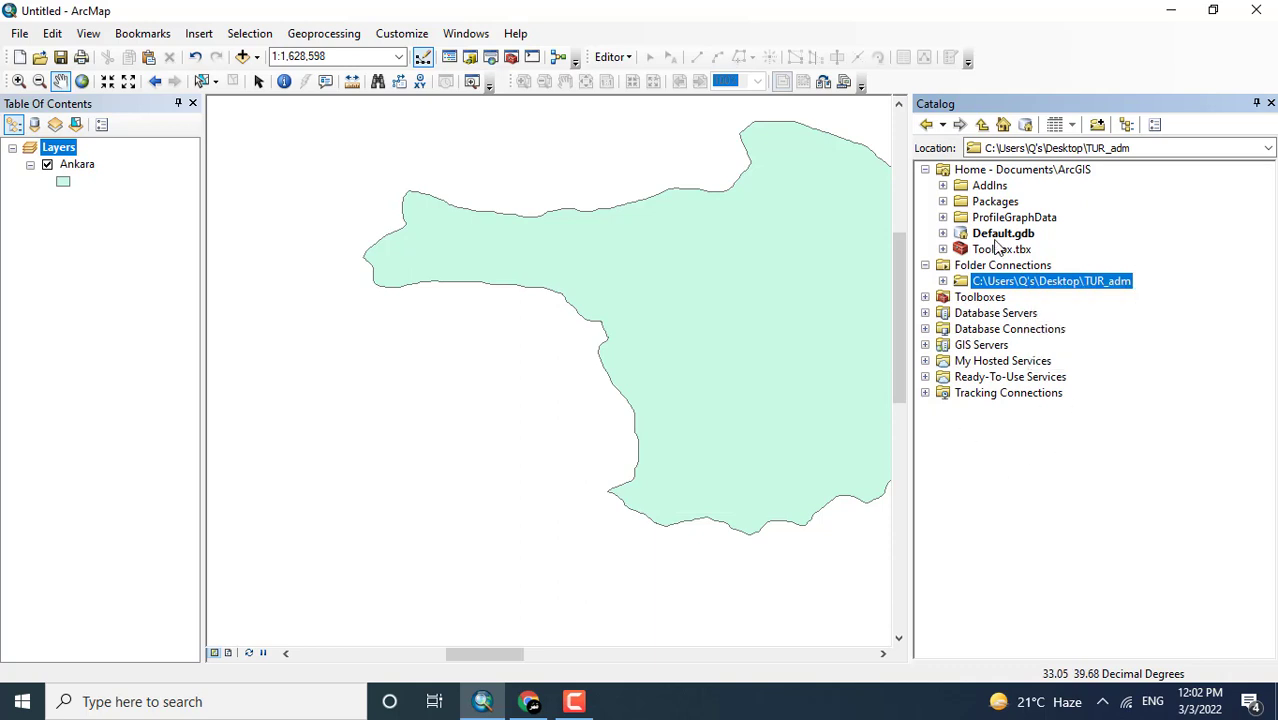
Start a new shapefile in the Home - Documents\ArcGIS folder, named Ankara_Gen with the Polygon feature type.
left_click(986, 172)
right_click(1095, 487)
mouse_move(1105, 595)
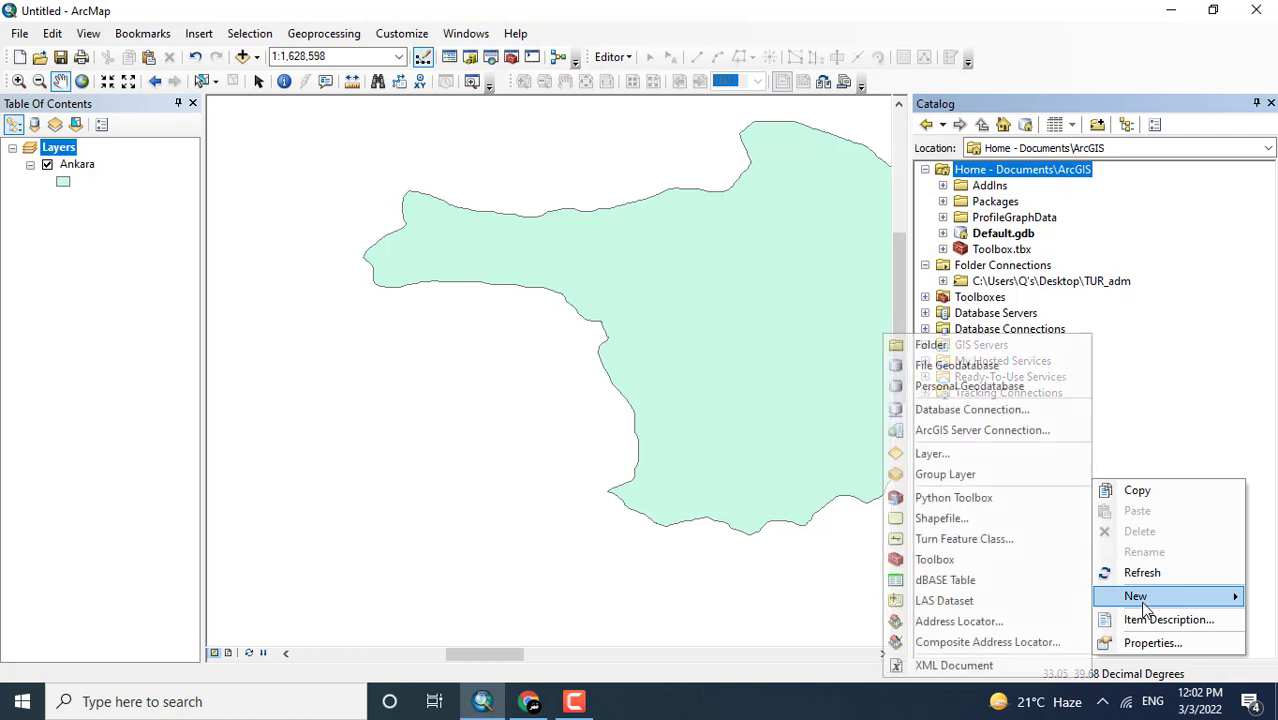
left_click(942, 518)
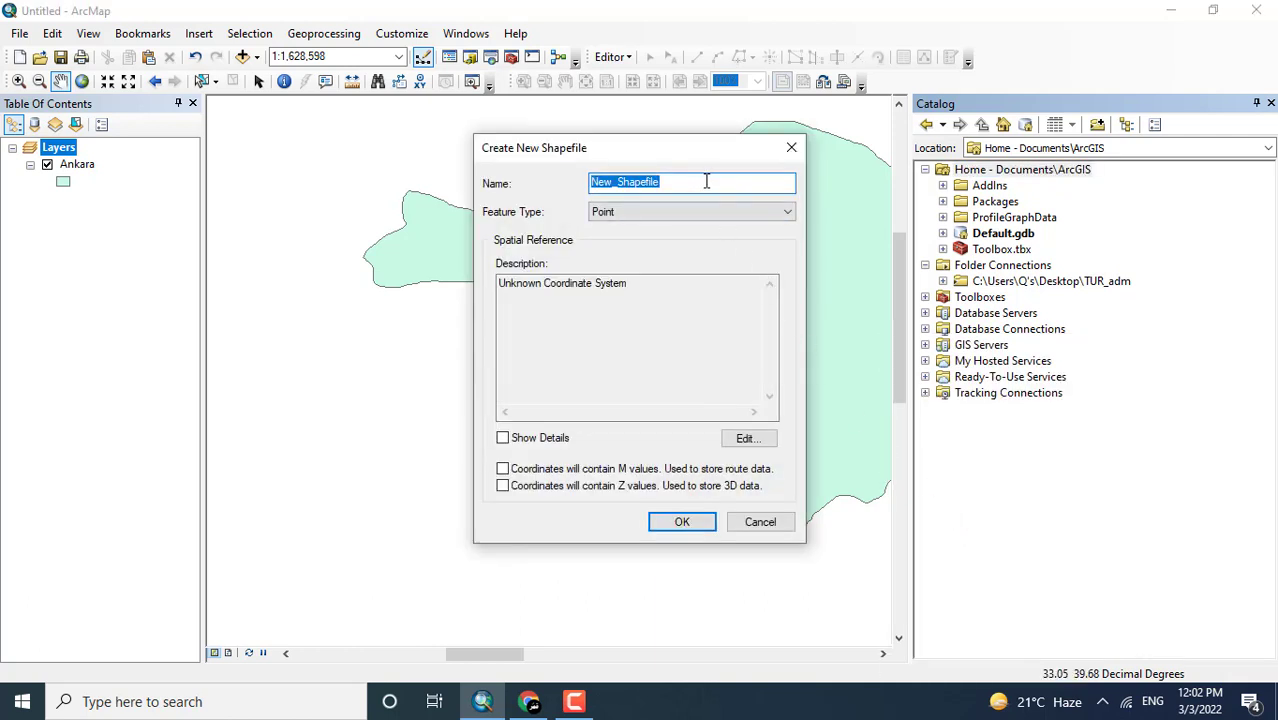
type("Ankara_Gen")
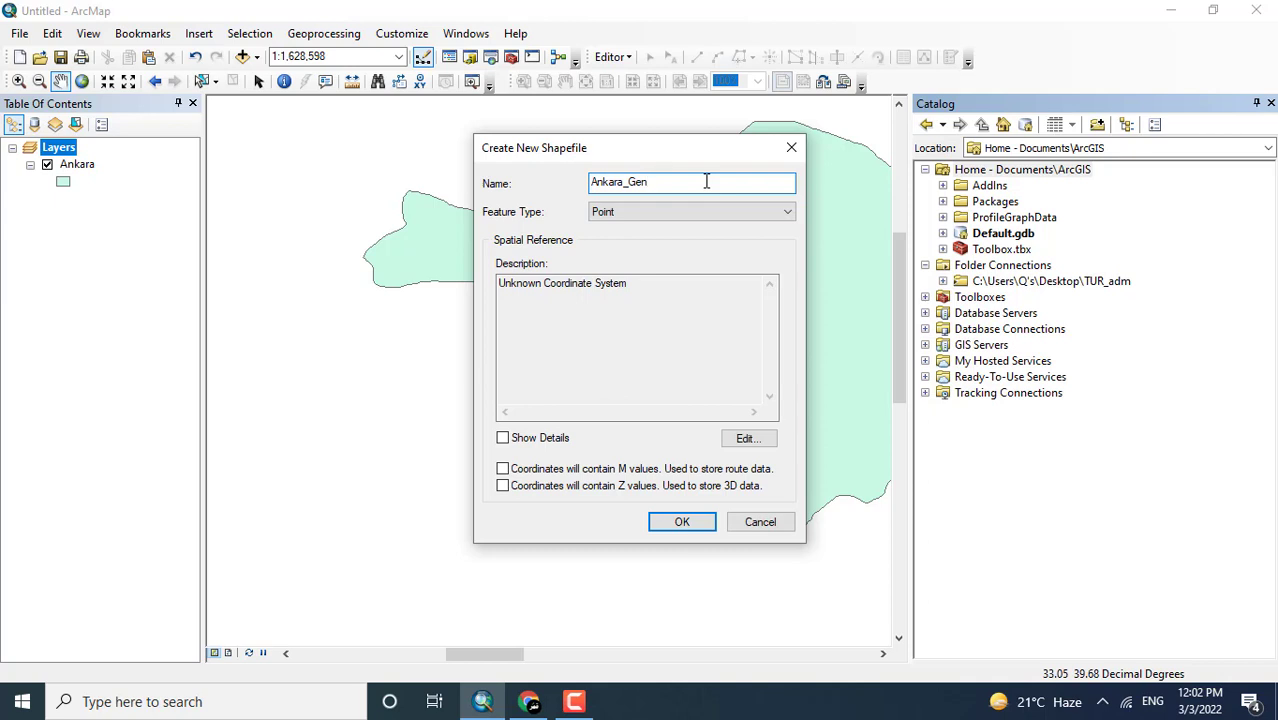
left_click(770, 212)
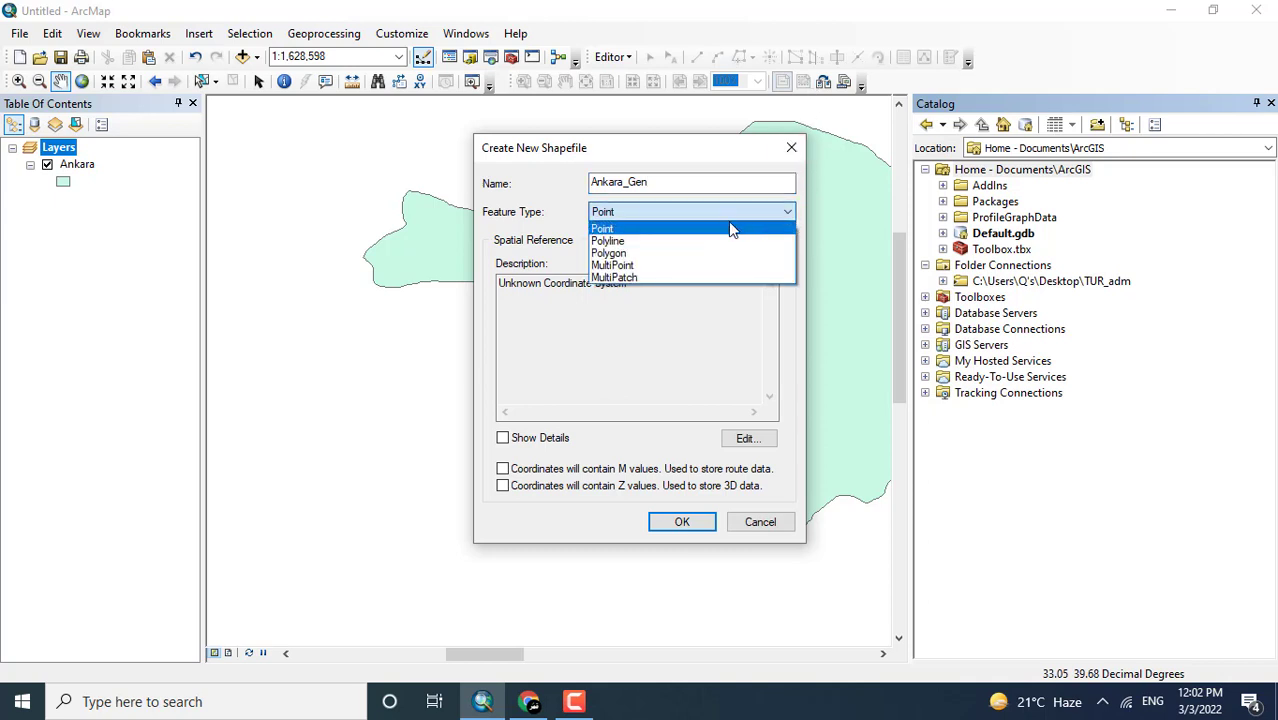
left_click(627, 253)
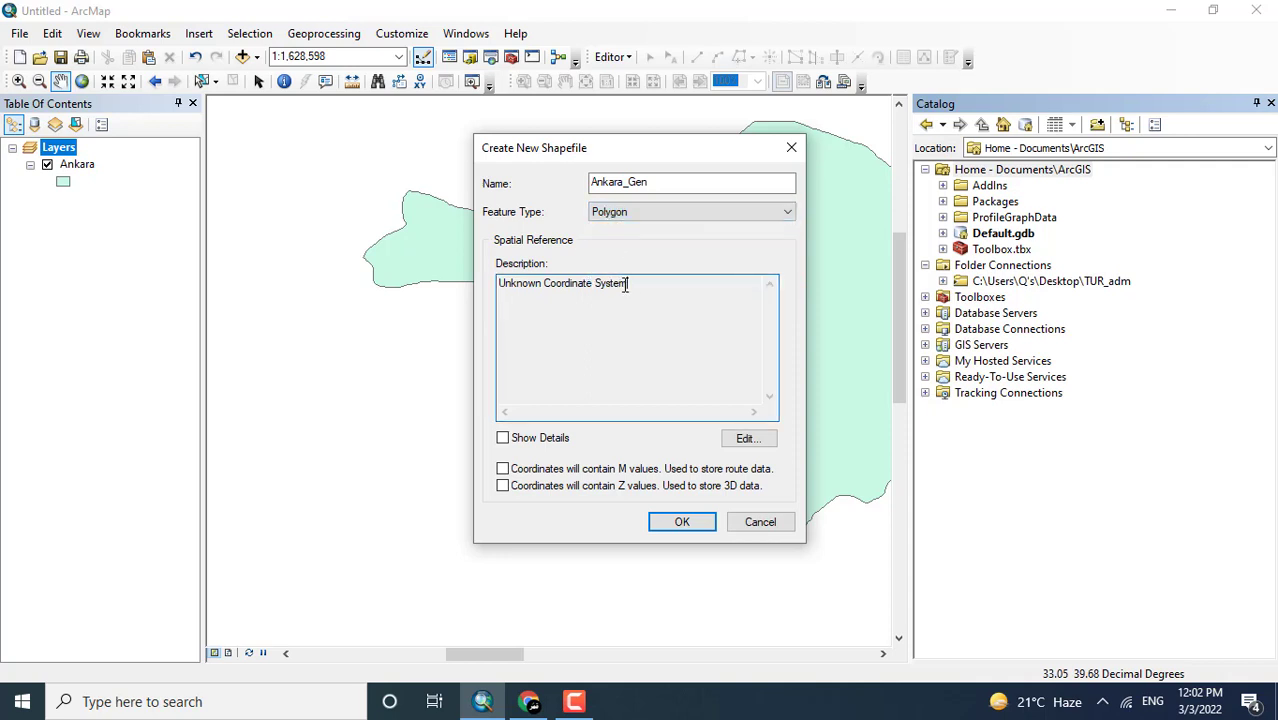
Assign the WGS 1984 coordinate system to the new shapefile, create it, and close the Catalog.
left_click_drag(626, 284, 499, 286)
left_click(547, 298)
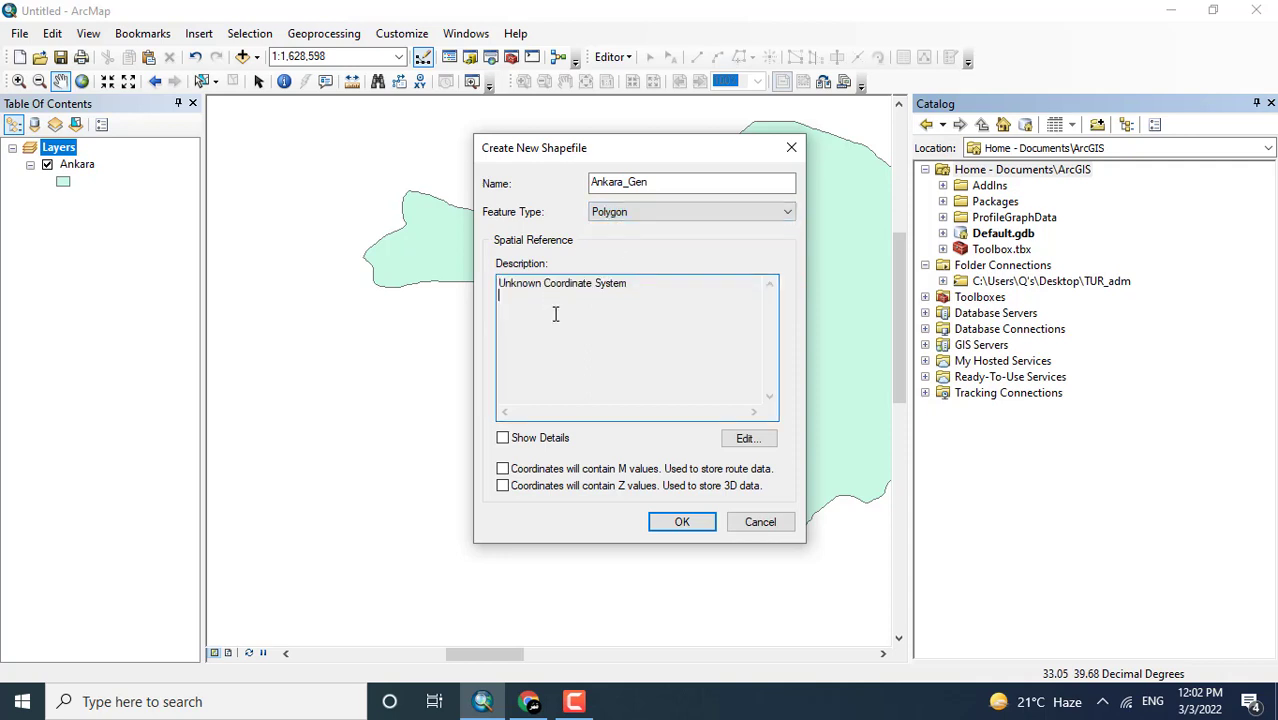
left_click(757, 440)
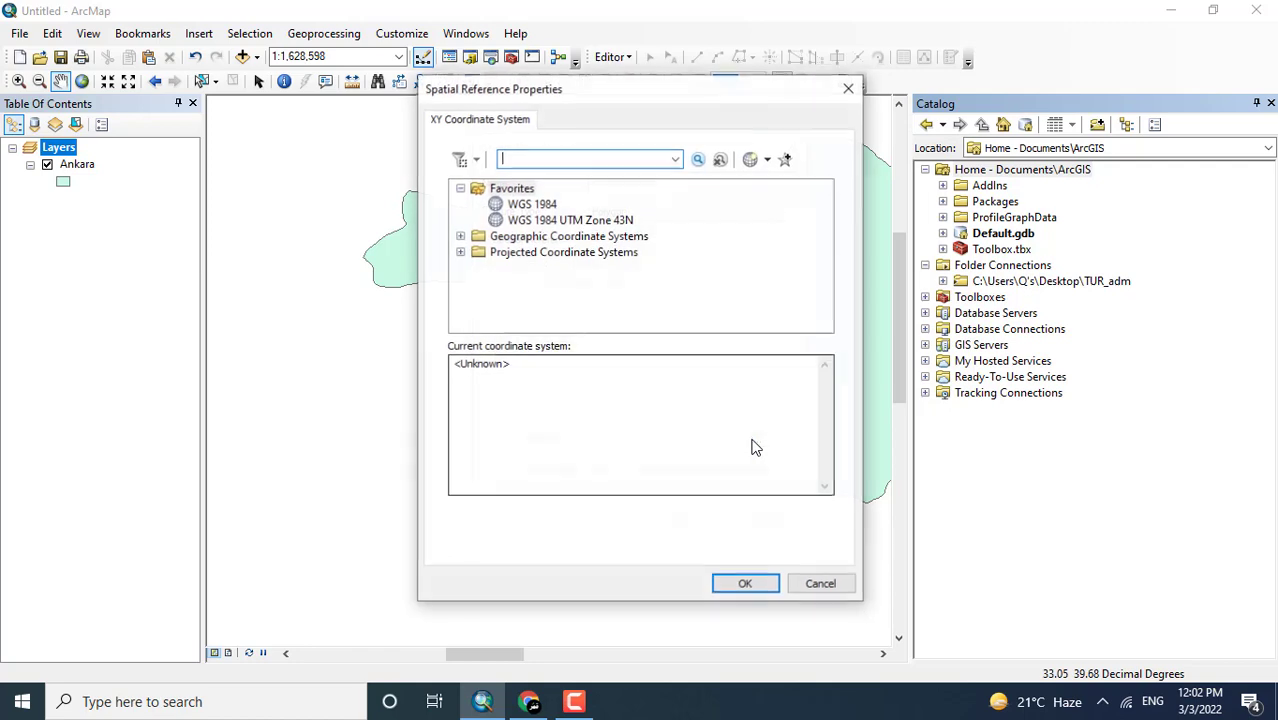
left_click(543, 207)
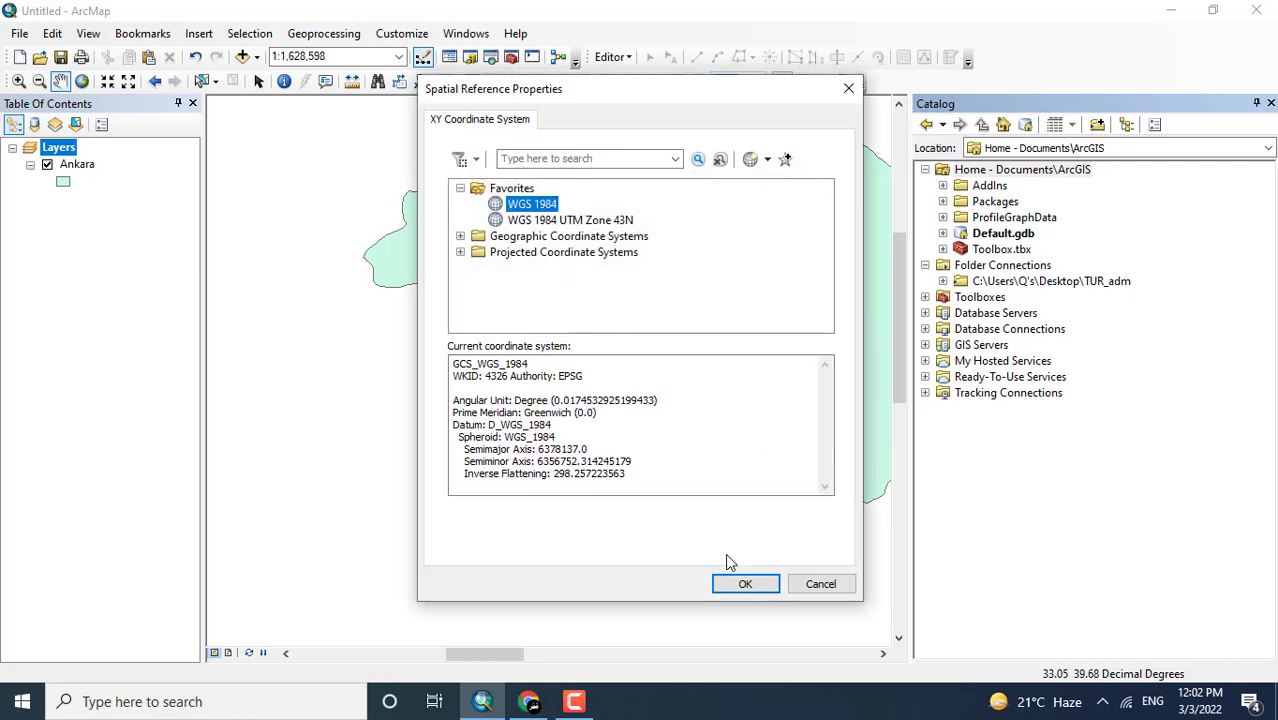
left_click(748, 587)
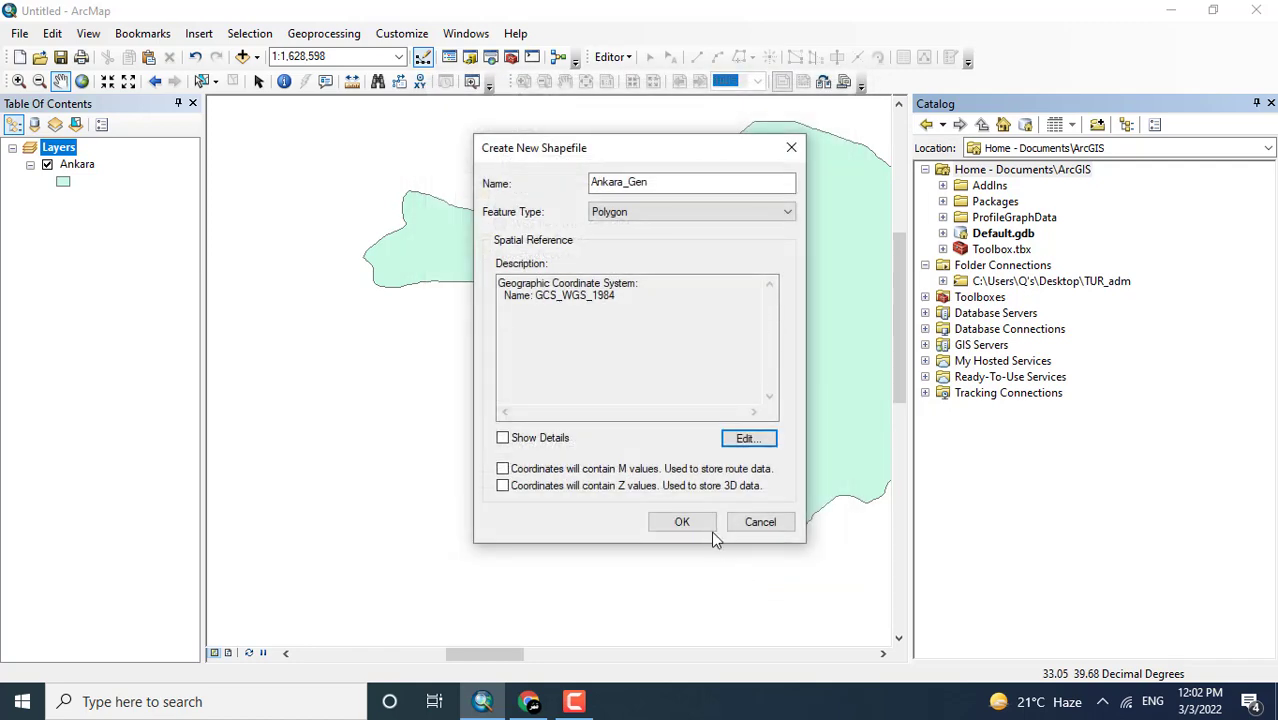
left_click(690, 528)
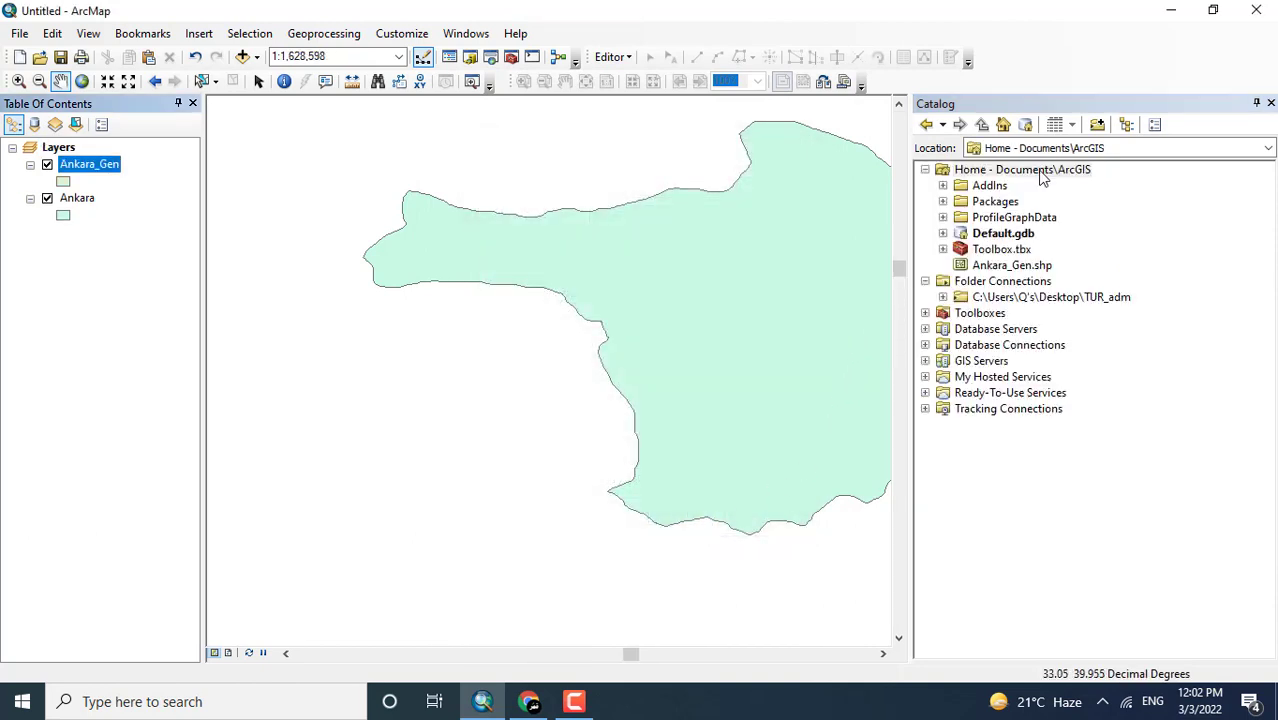
left_click(1271, 104)
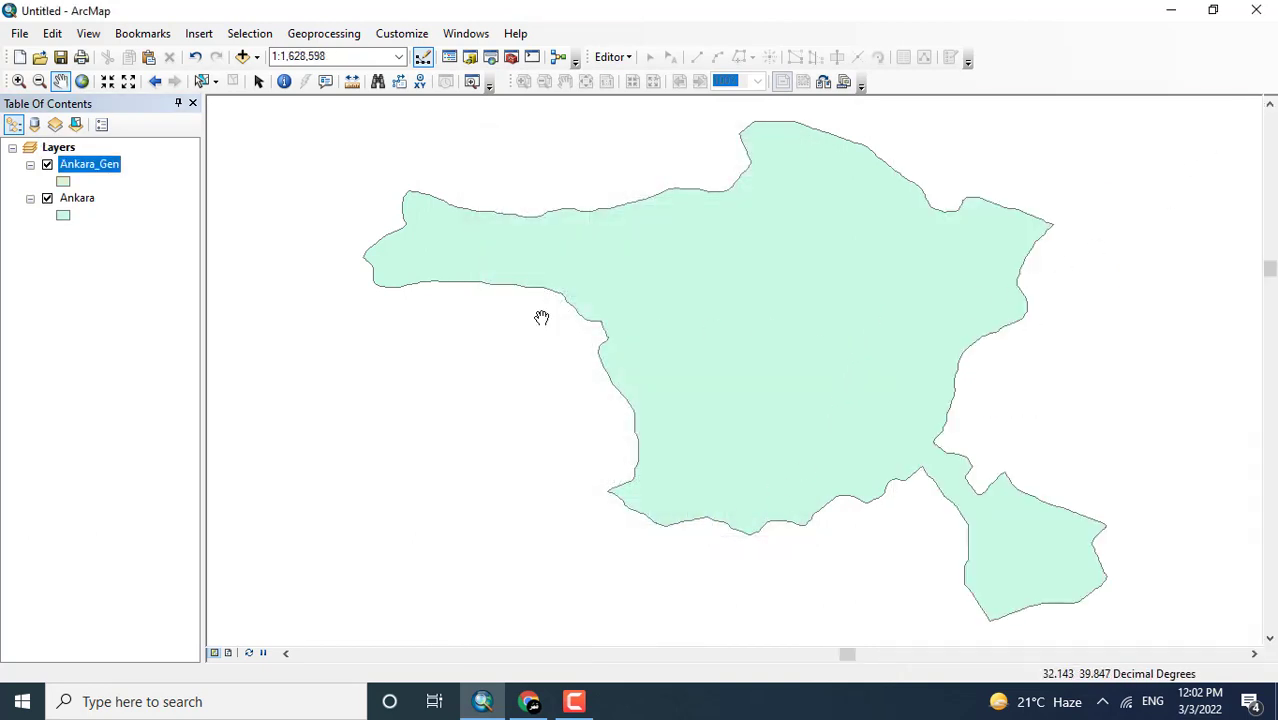
Examine the attribute table of the Ankara_Gen layer and its table options, and close the table.
right_click(83, 170)
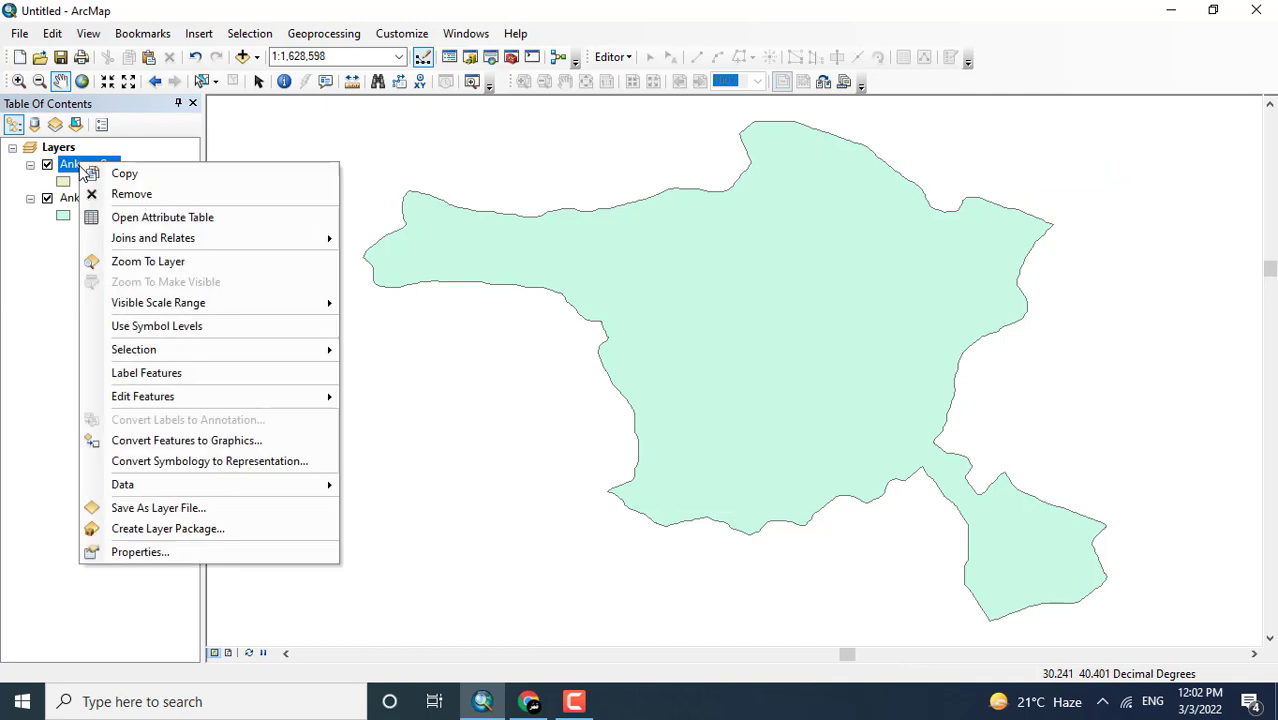
left_click(150, 219)
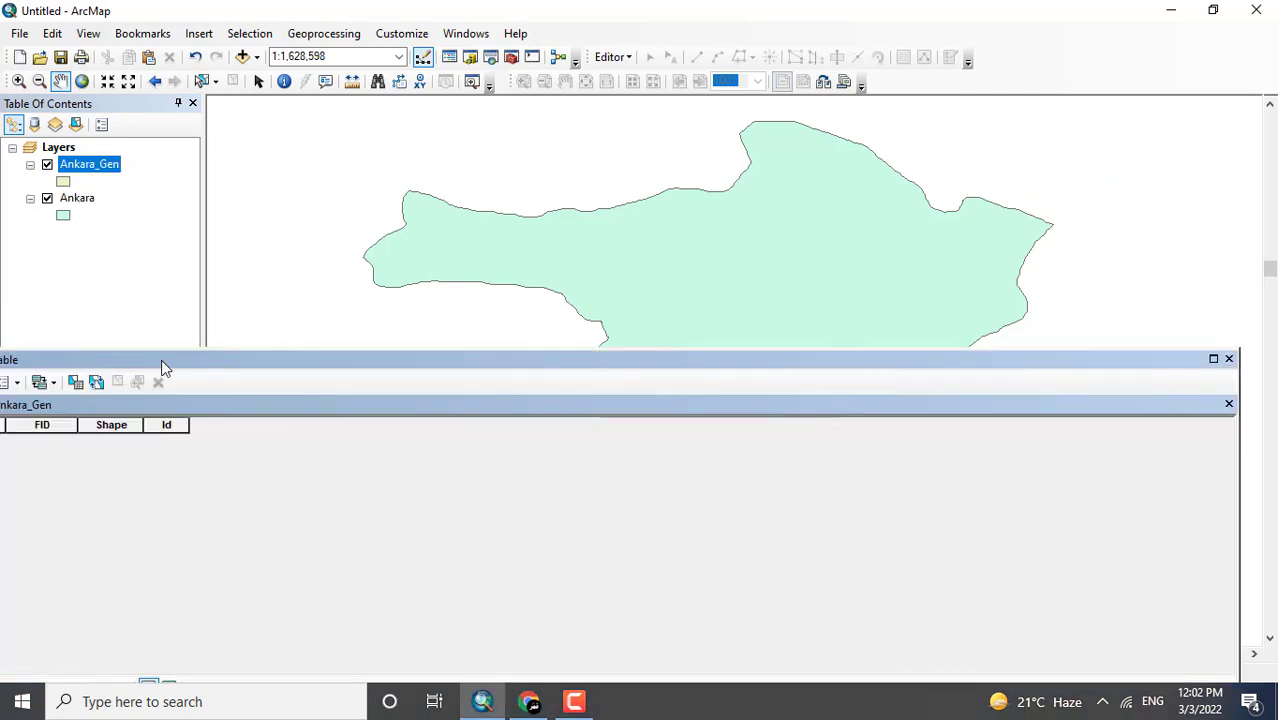
left_click_drag(162, 362, 305, 374)
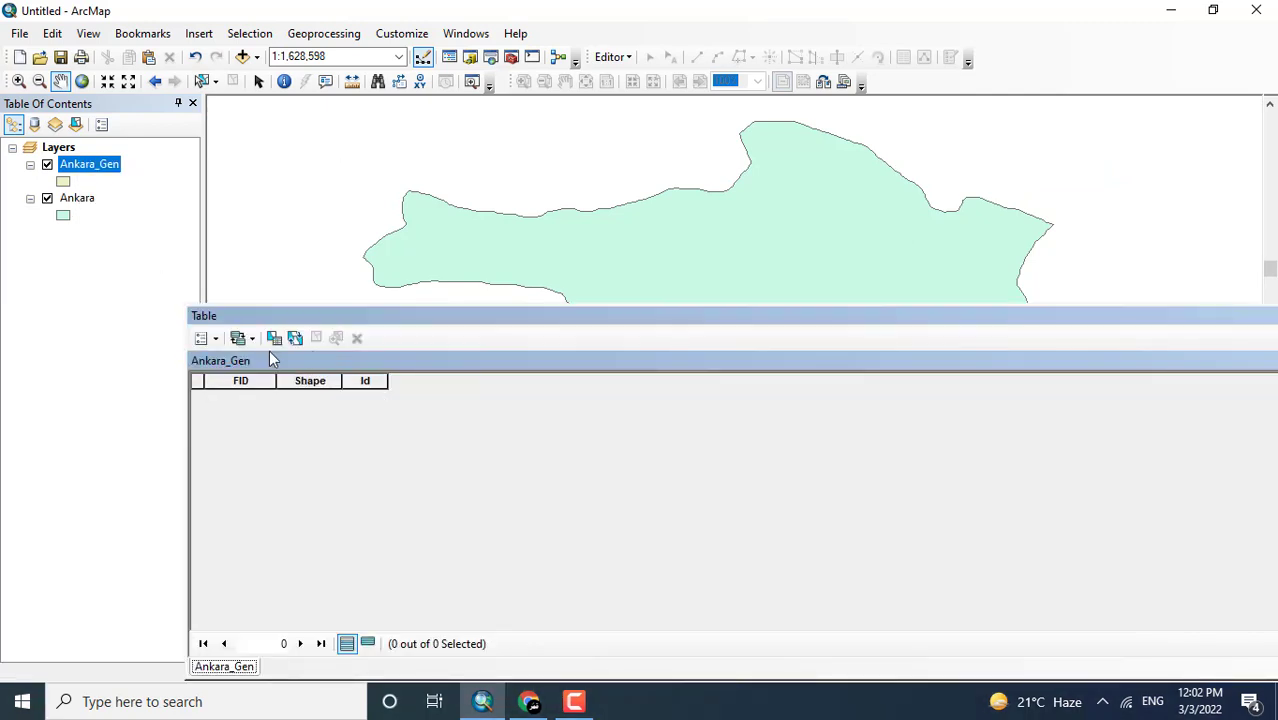
left_click(205, 338)
left_click_drag(487, 328, 639, 633)
left_click(1238, 298)
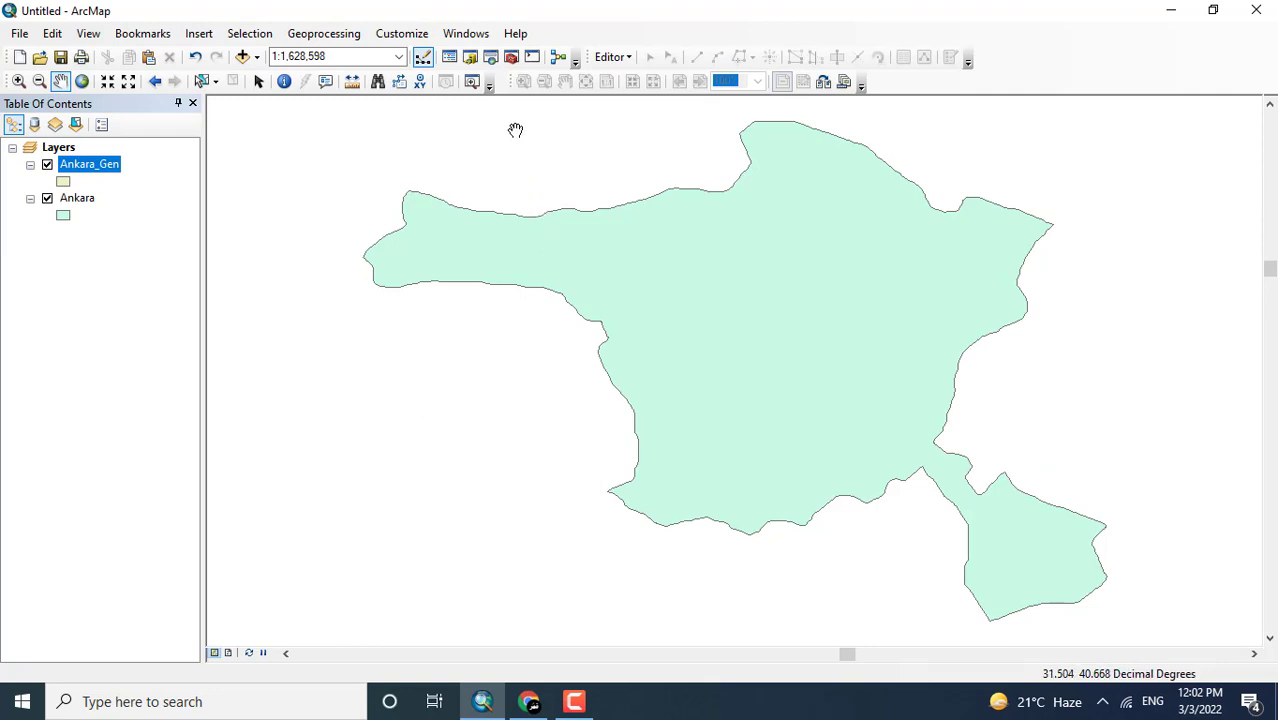
Start an edit session on the Ankara_Gen layer and activate its feature template for polygon construction.
left_click(627, 58)
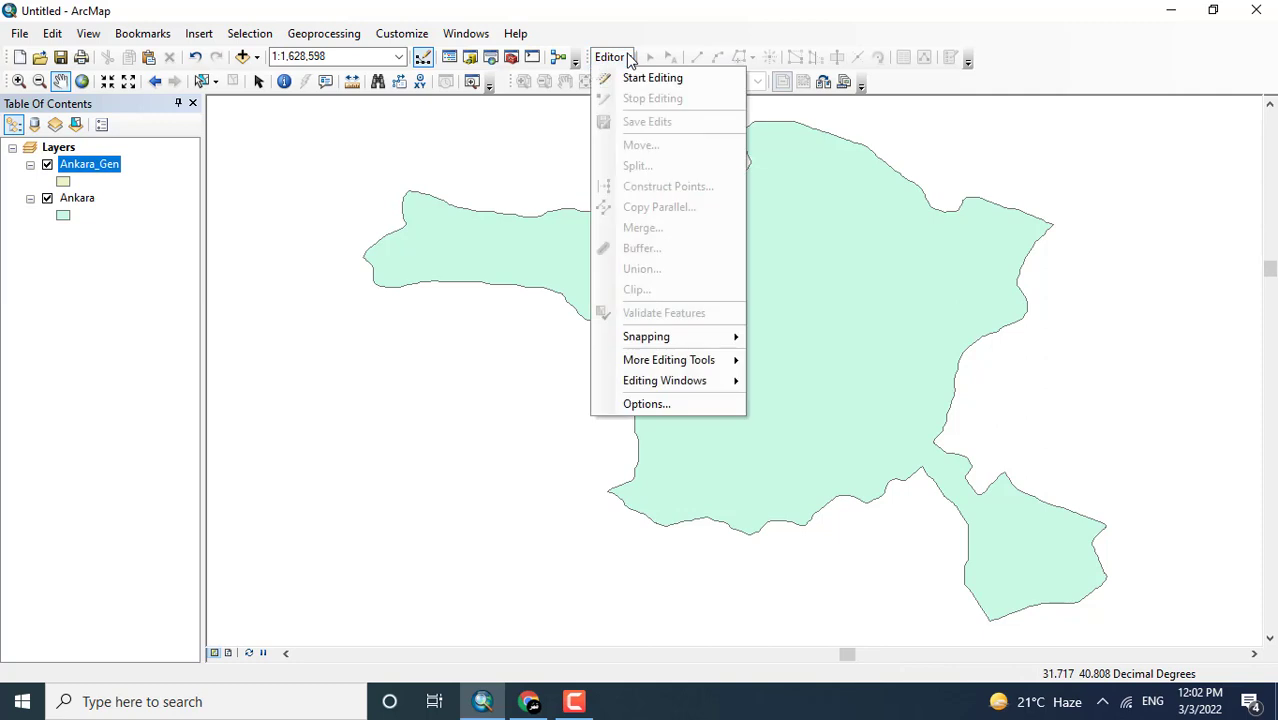
left_click(636, 77)
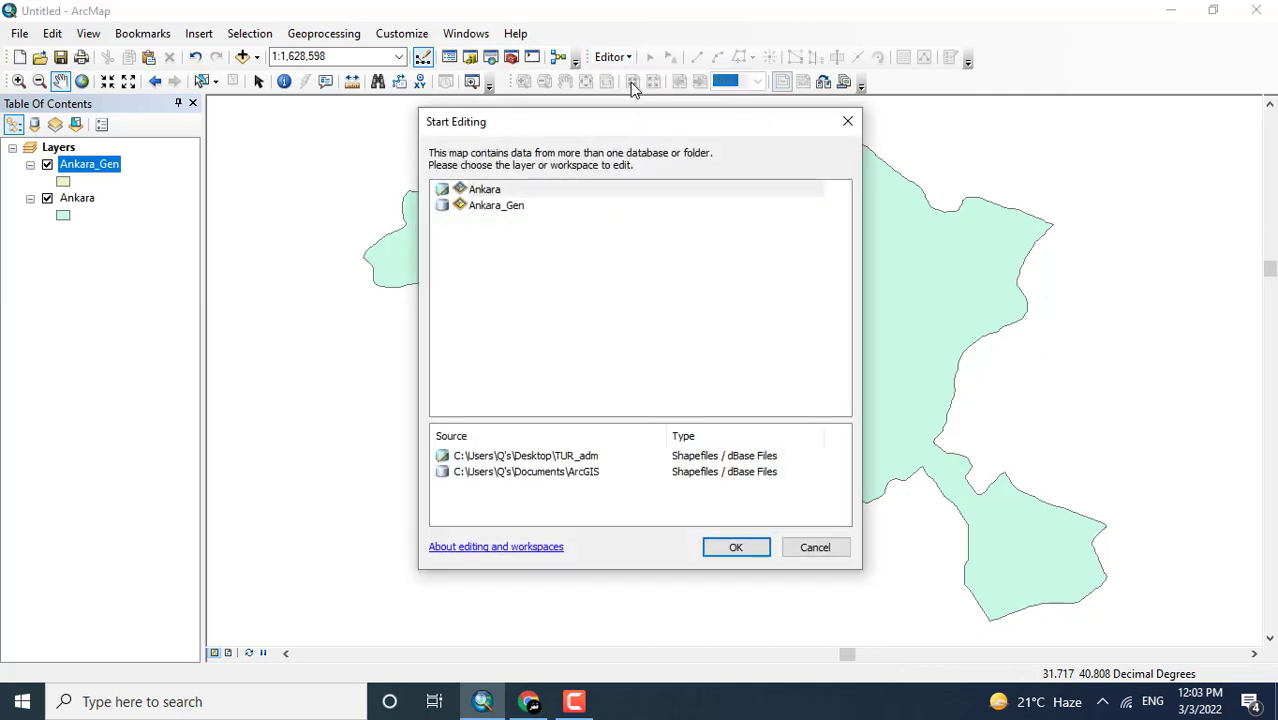
left_click(521, 207)
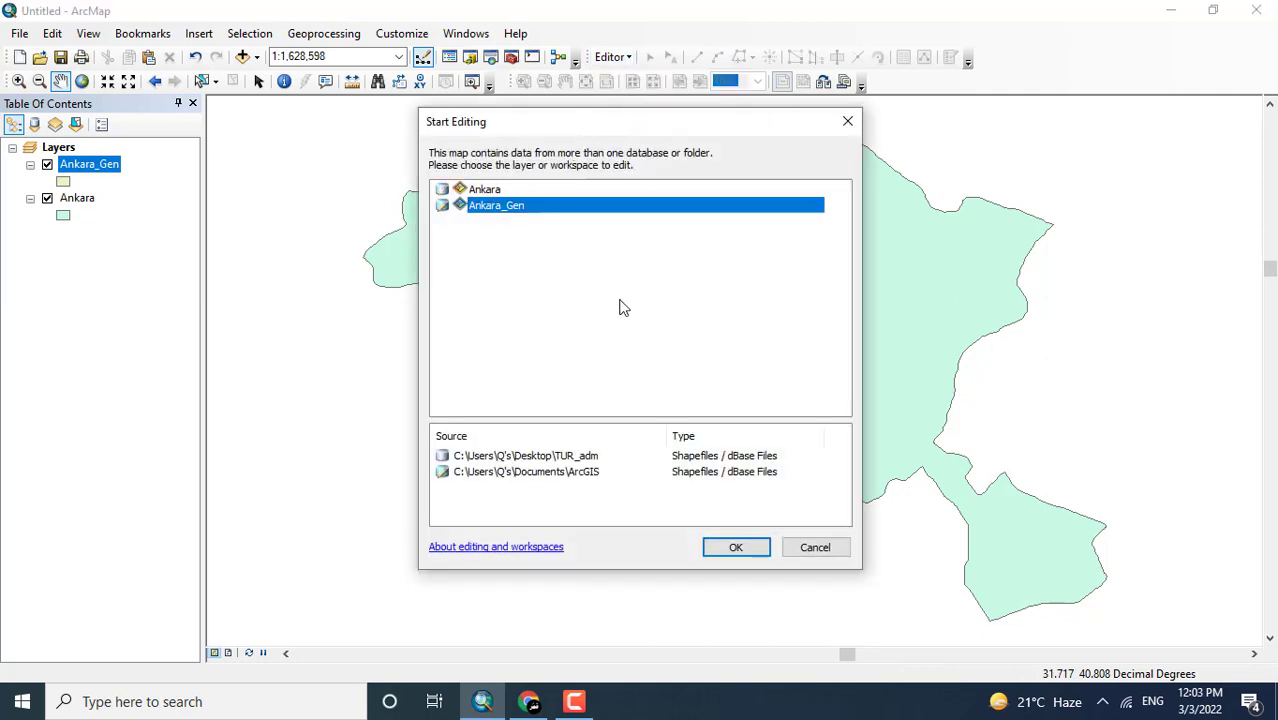
left_click(735, 548)
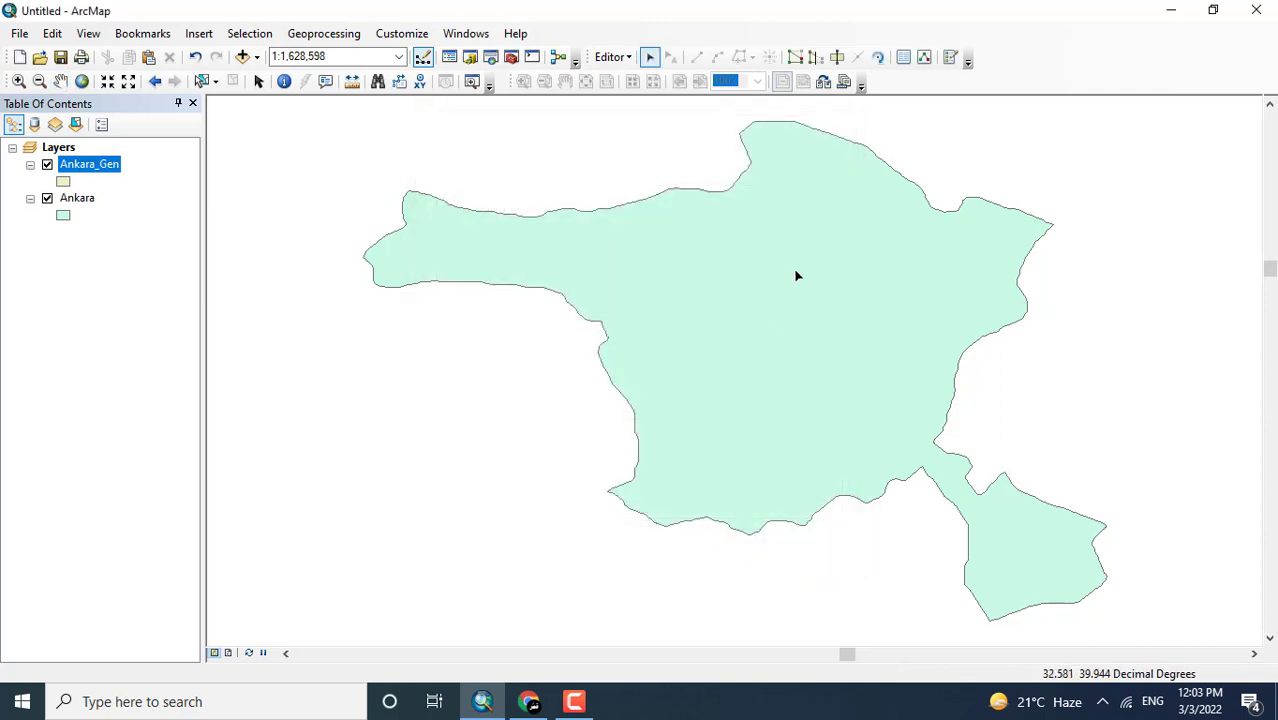
left_click(951, 57)
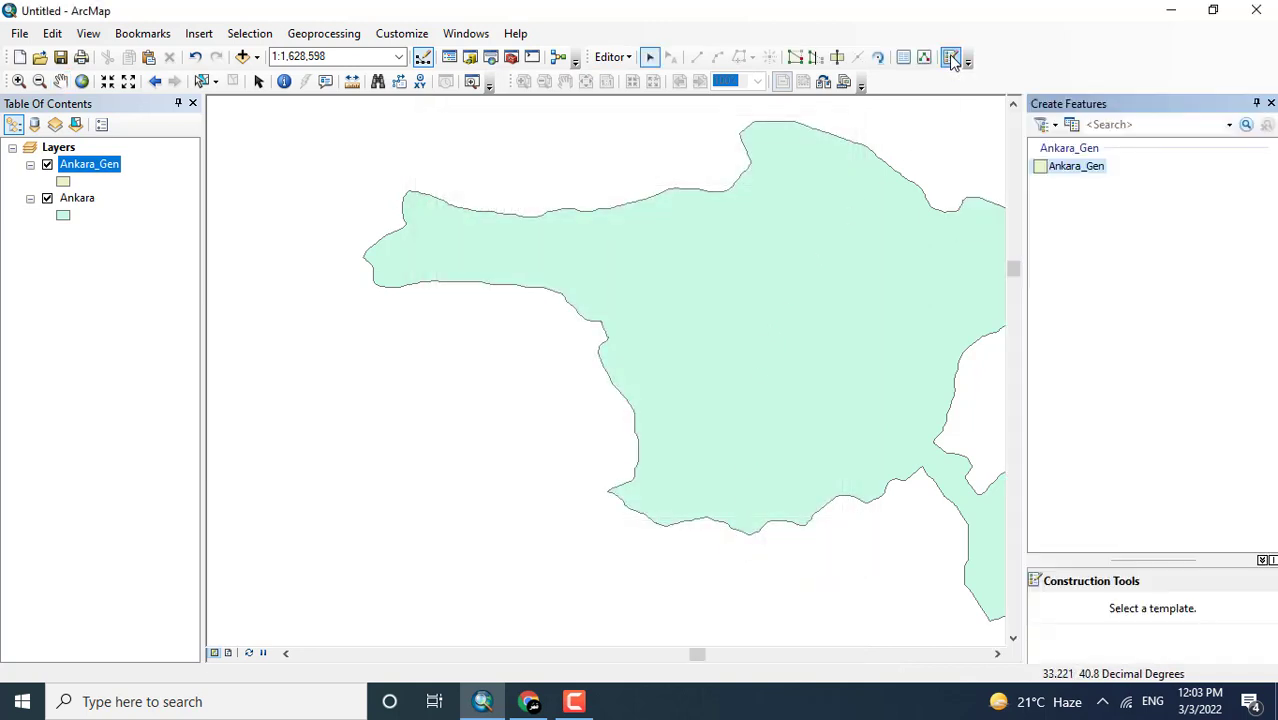
left_click(1076, 166)
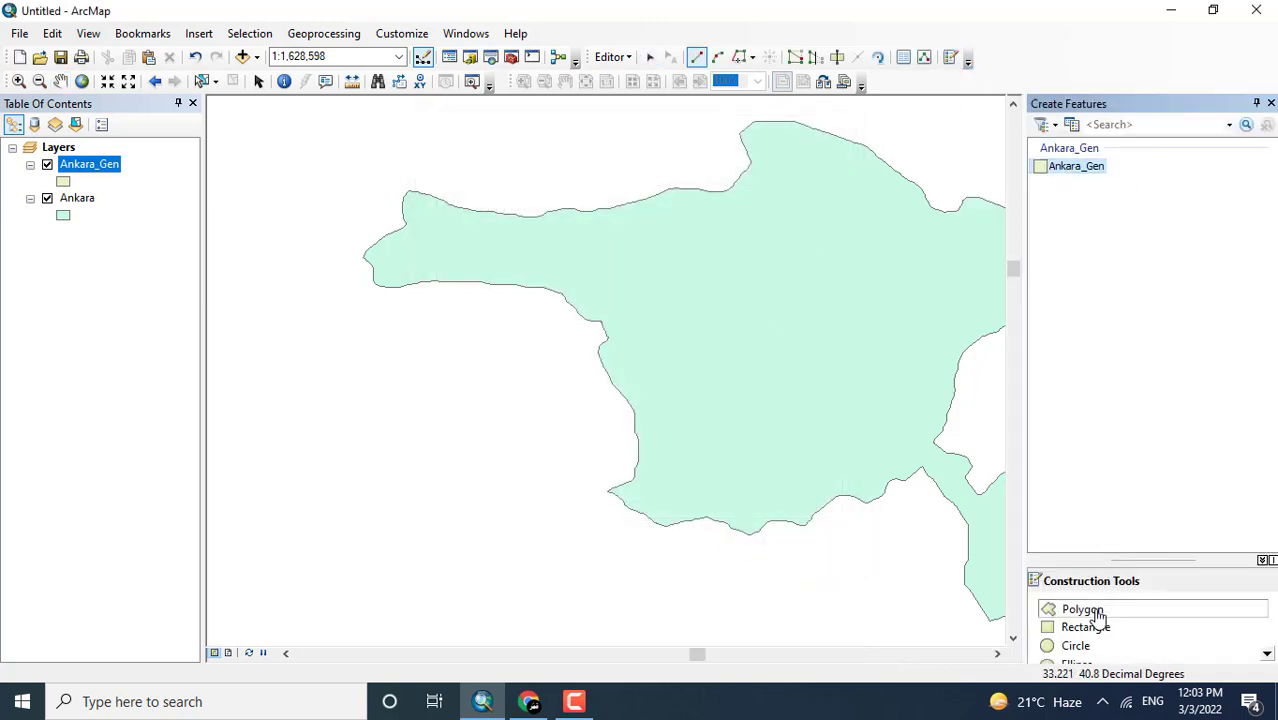
left_click(1270, 104)
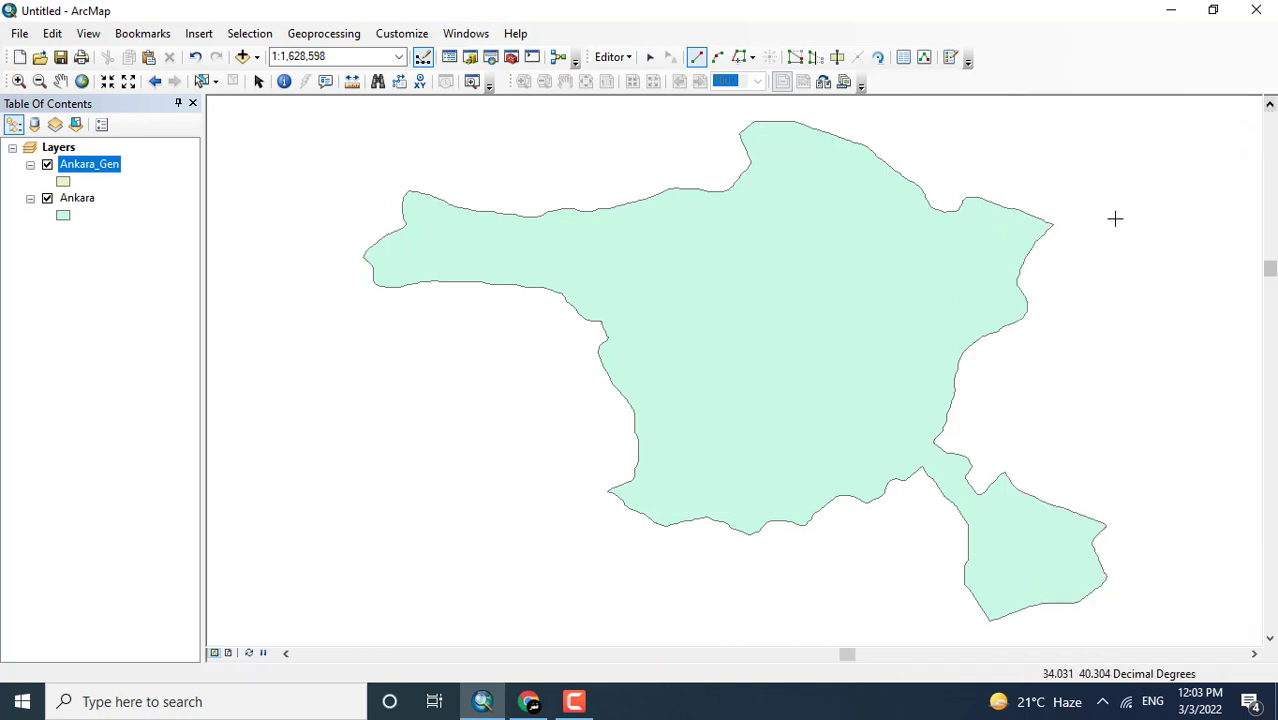
Digitize the generalized polygon's northern edge, placing vertices just outside the province from its northeast corner west to the northwest arm.
left_click(1066, 213)
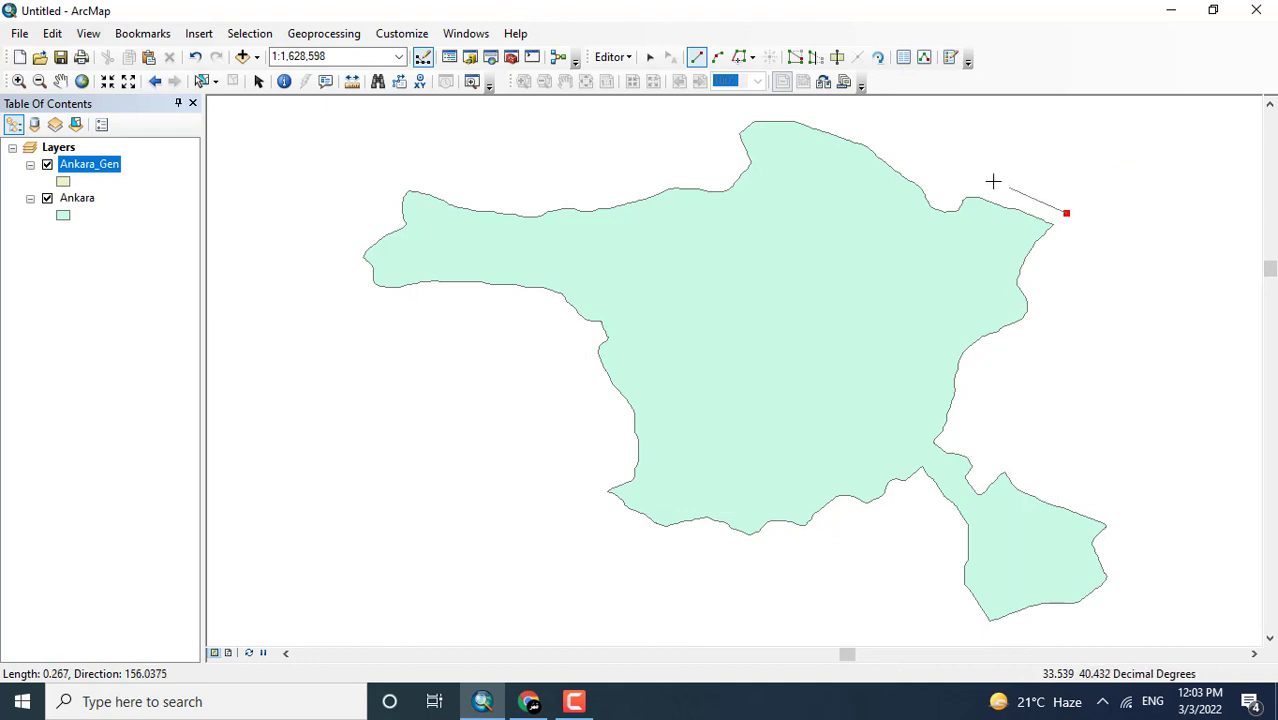
left_click(960, 172)
left_click(833, 114)
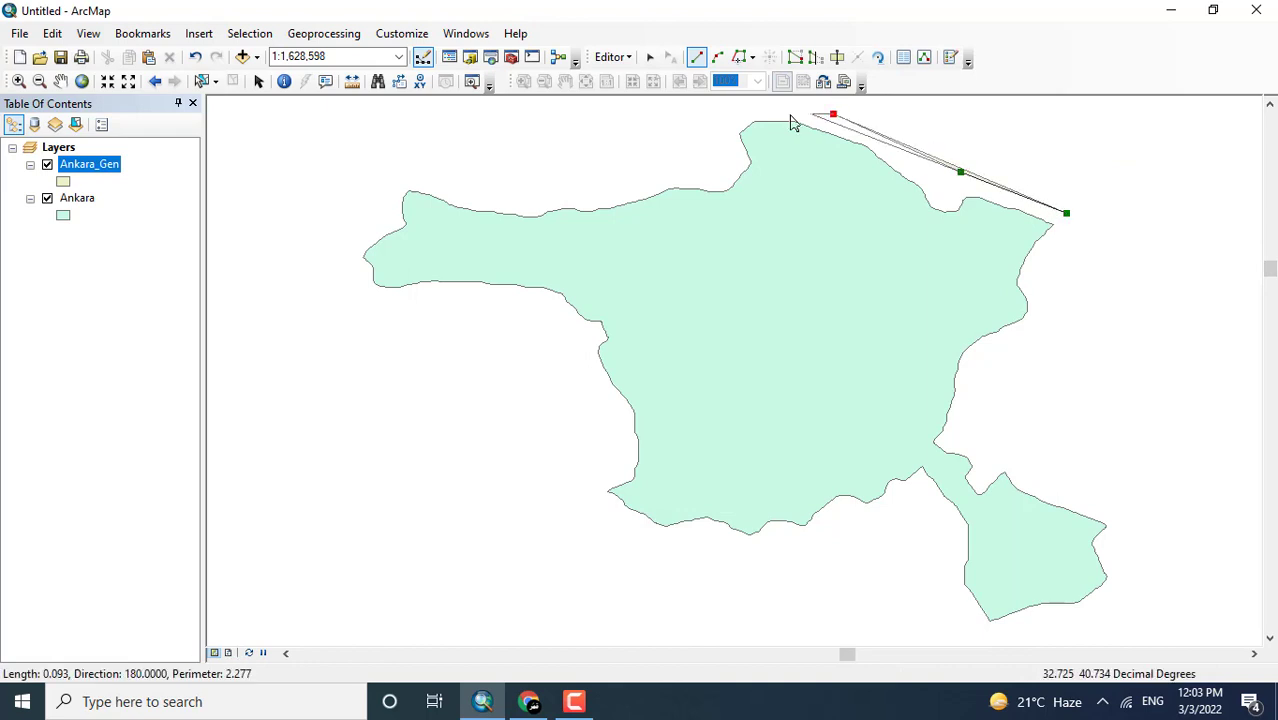
left_click(726, 113)
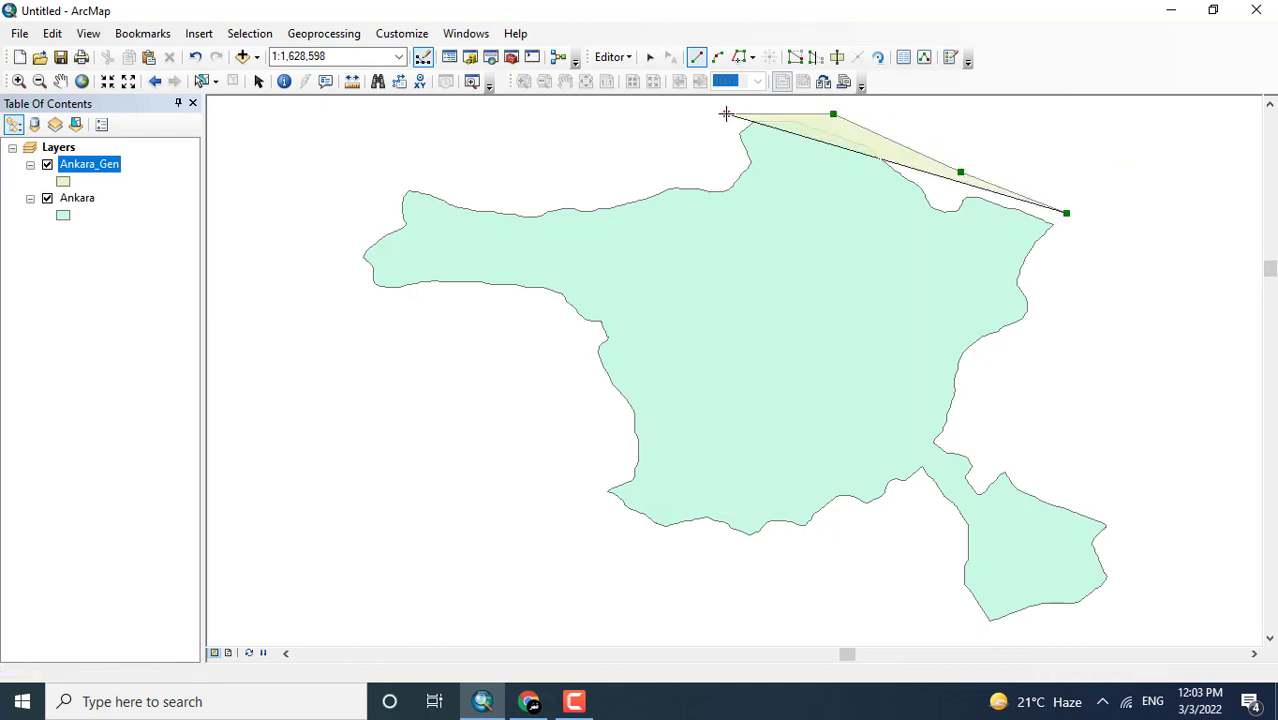
left_click(722, 164)
left_click(625, 189)
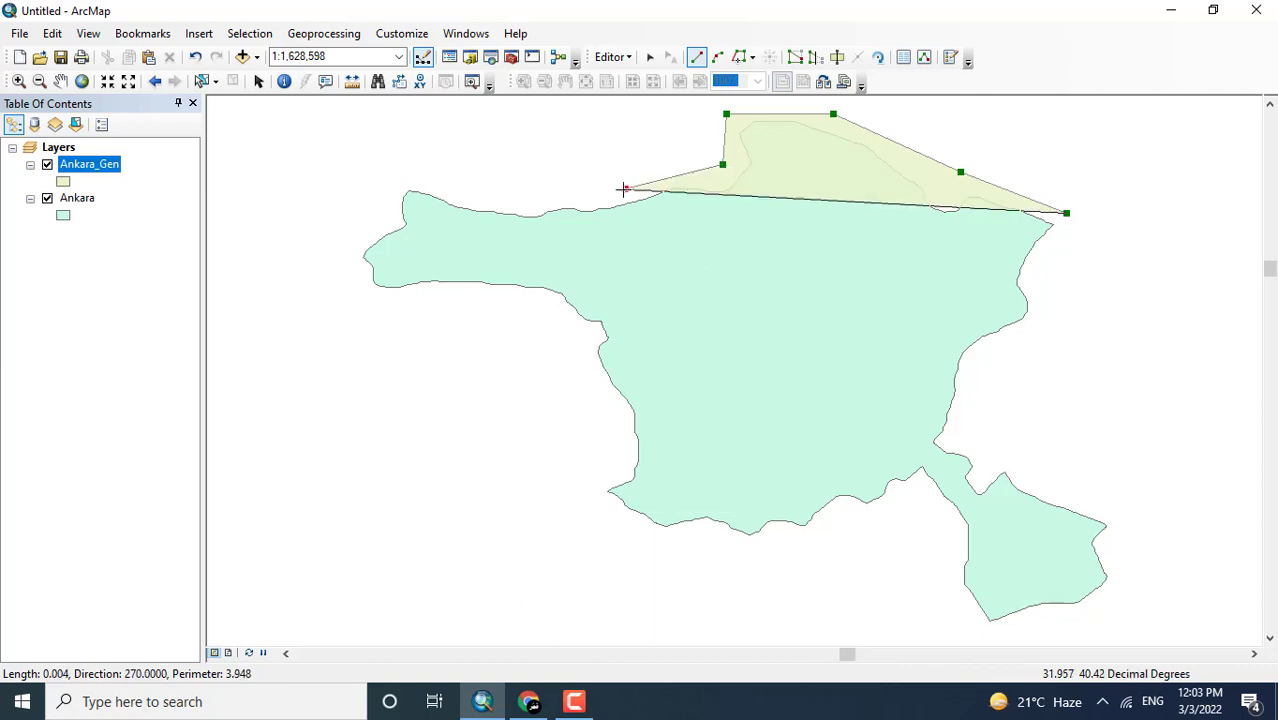
left_click(506, 200)
left_click(425, 180)
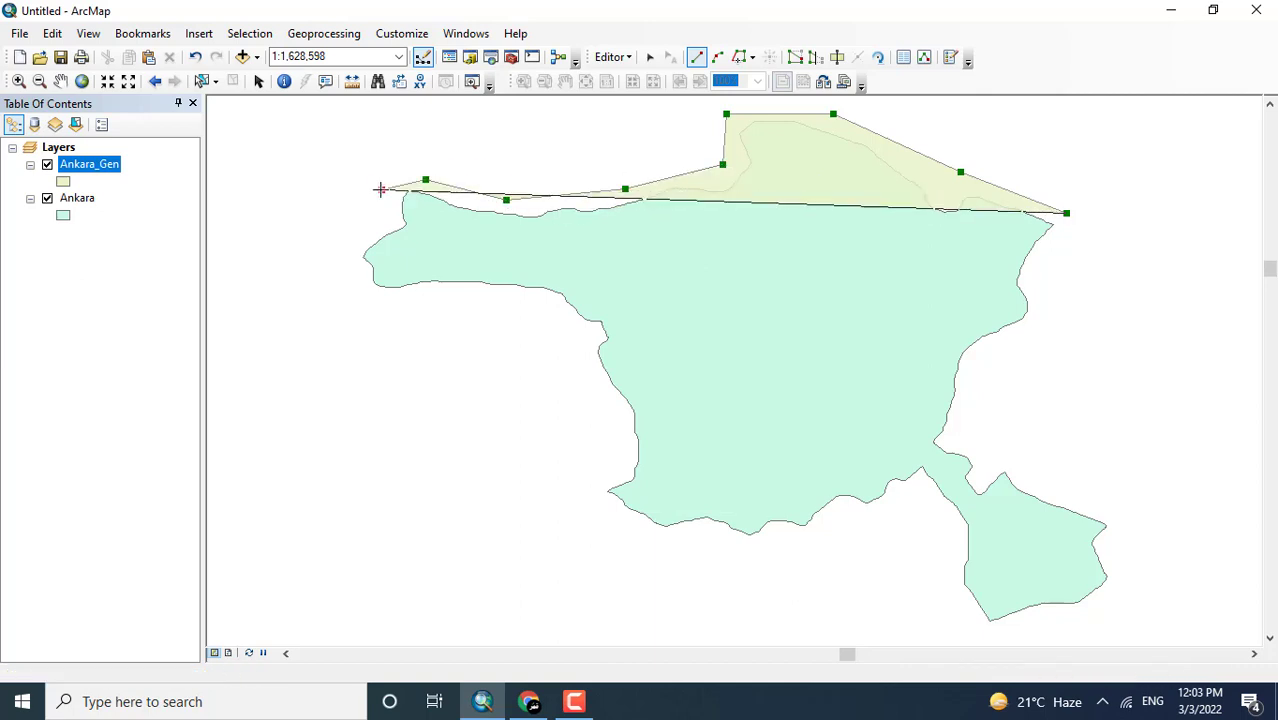
Continue the outline around the province's western arm and back east along the arm's southern side.
left_click(381, 189)
left_click(368, 221)
left_click(338, 267)
left_click(352, 302)
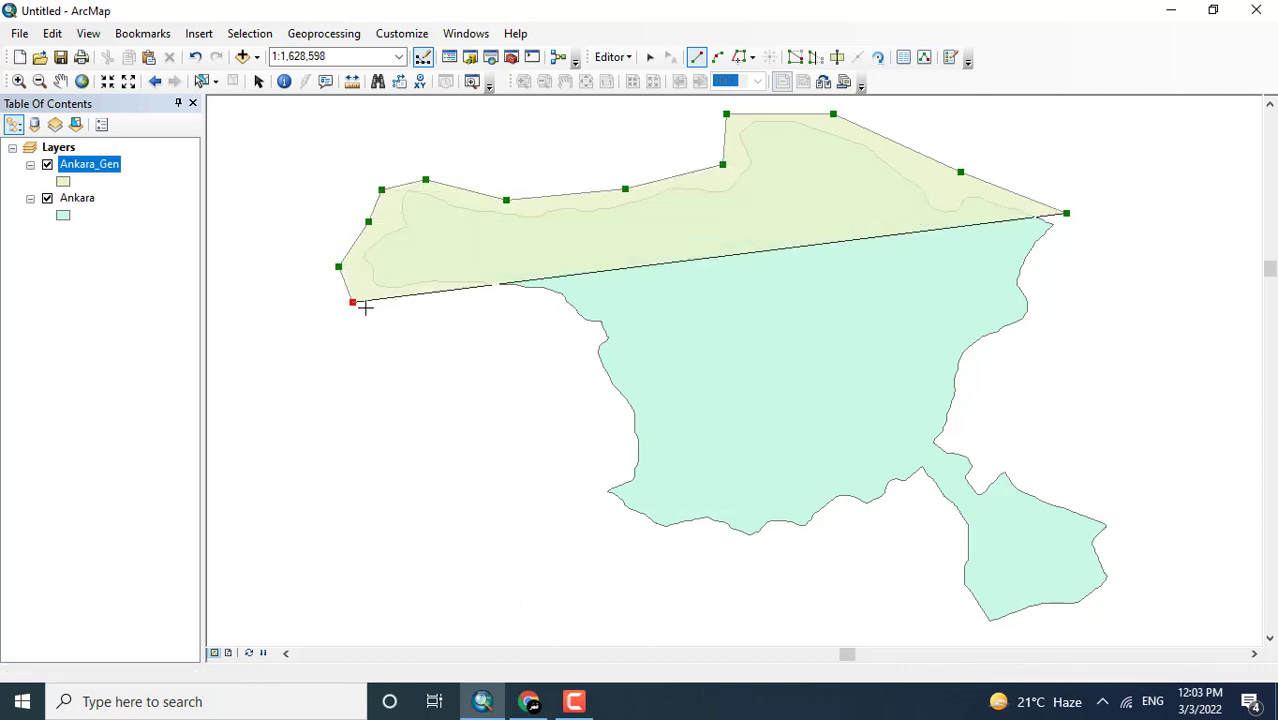
left_click(430, 302)
left_click(519, 298)
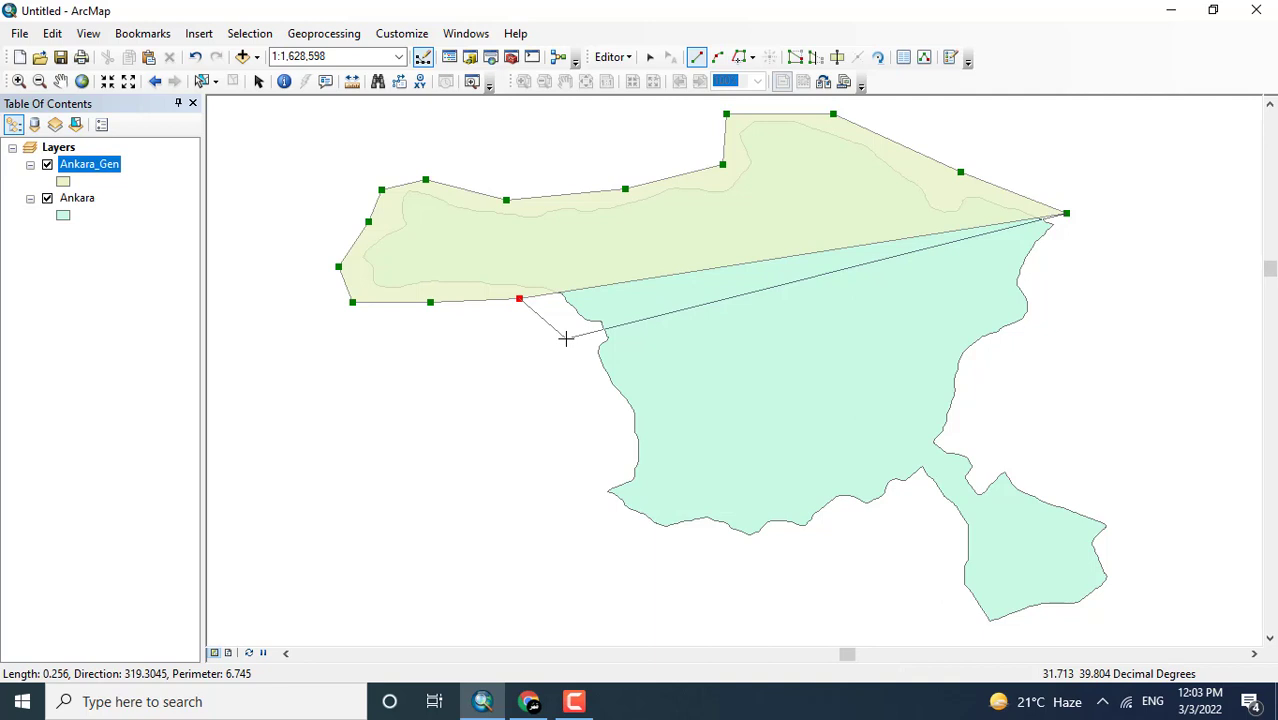
Continue the outline along the southwestern and southern edges and around the southeastern lobe, and finish the polygon on the eastern side.
left_click(623, 463)
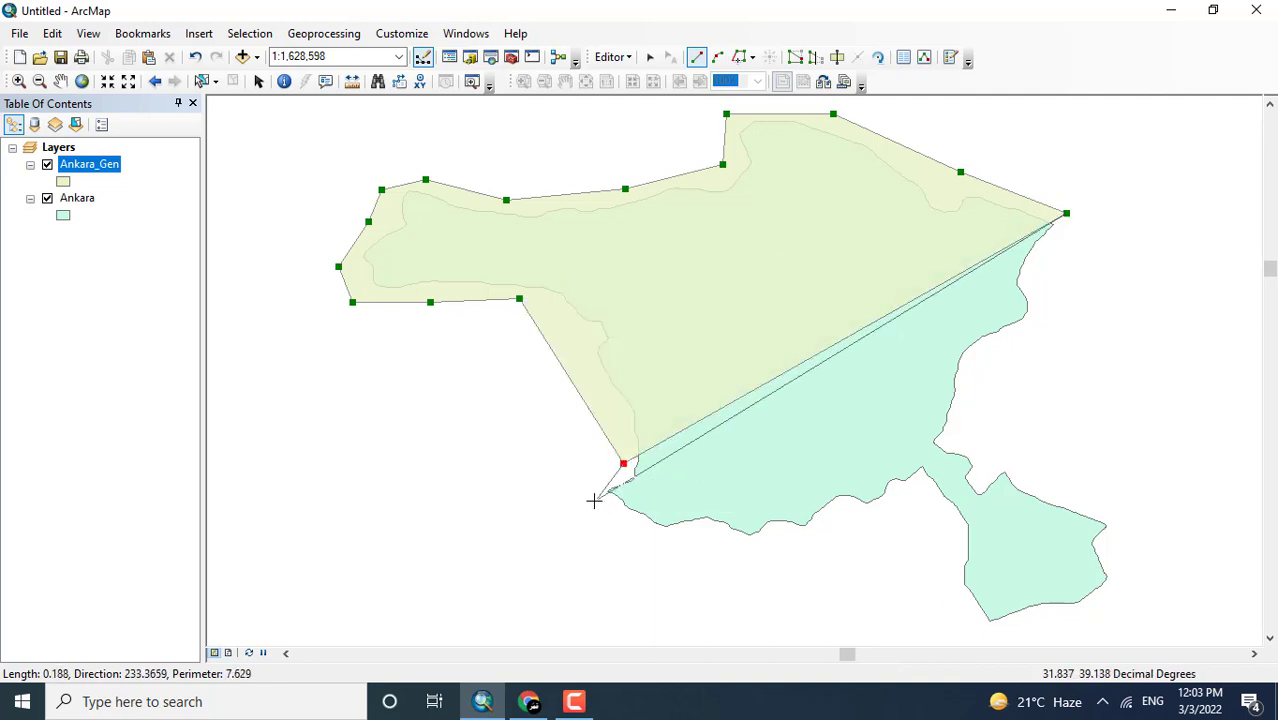
left_click(587, 503)
left_click(693, 563)
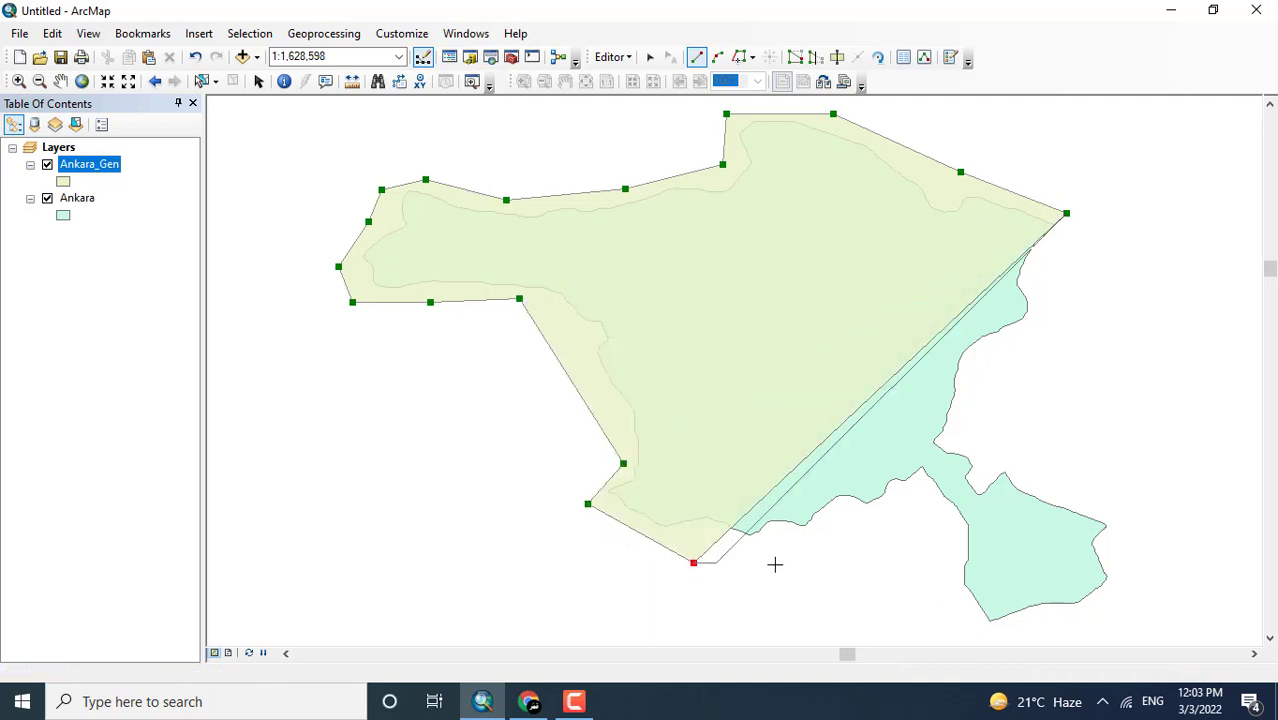
left_click(911, 505)
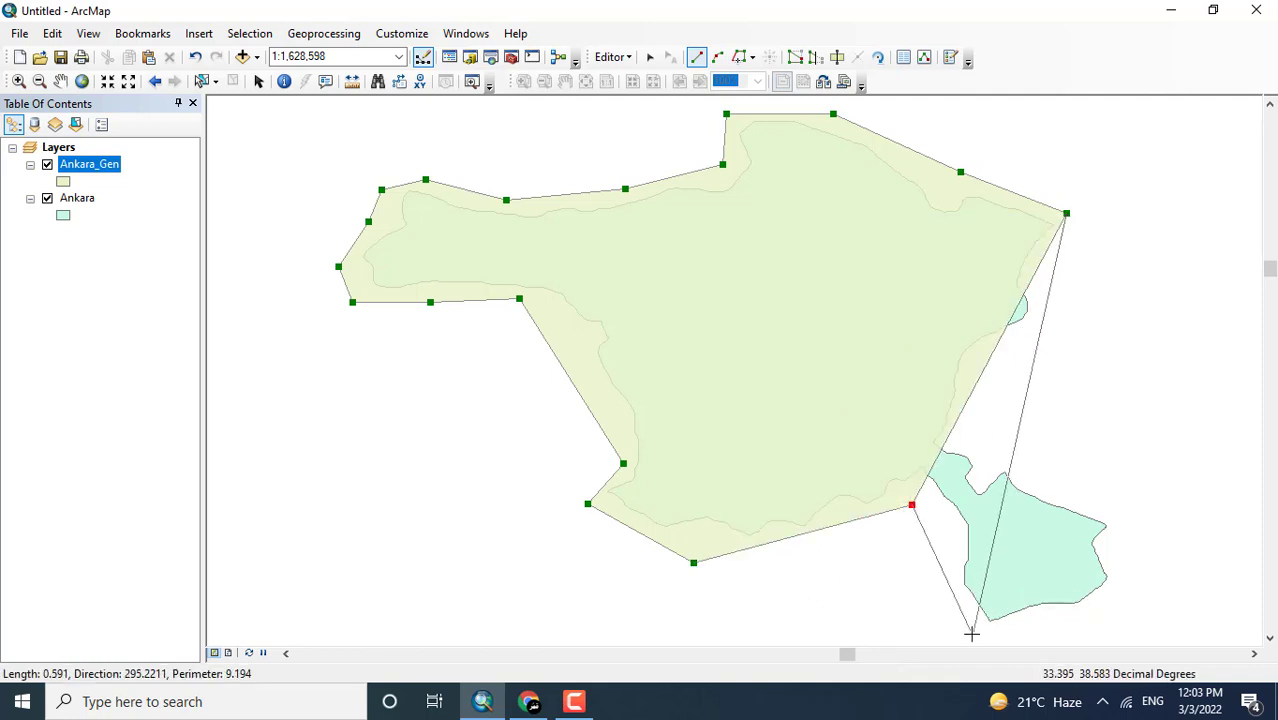
left_click(978, 642)
left_click(1129, 602)
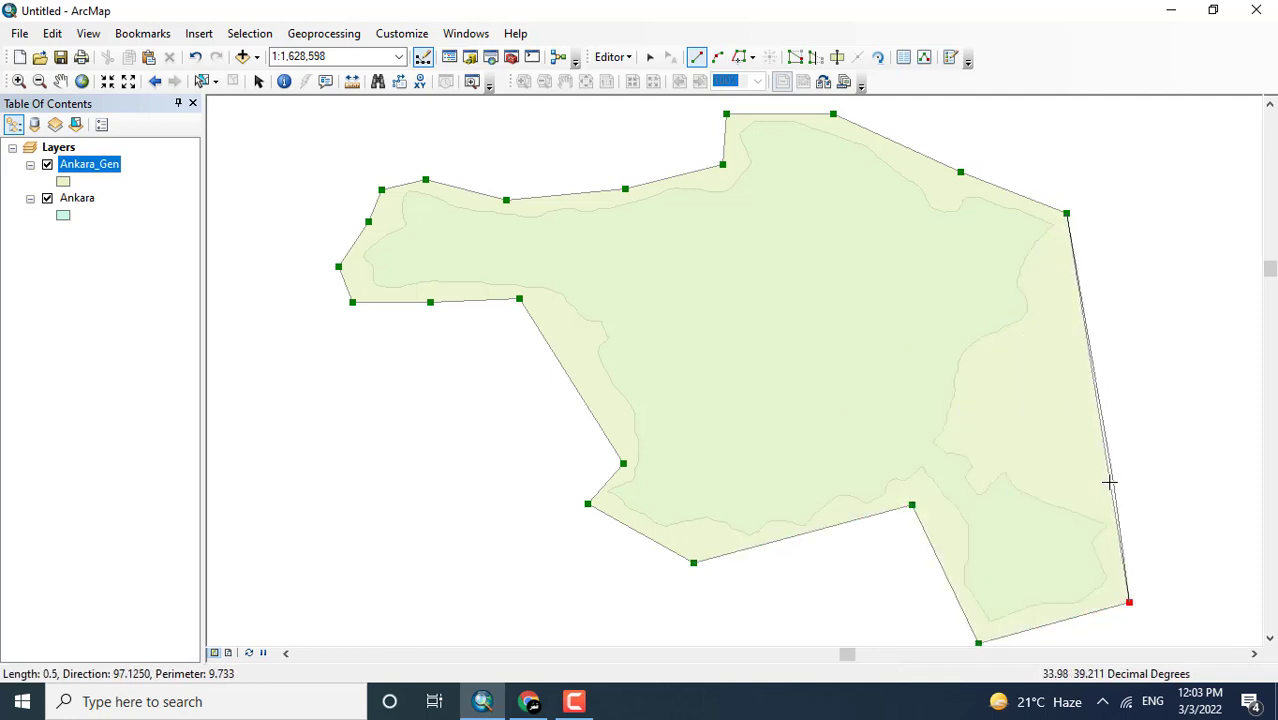
left_click(1107, 484)
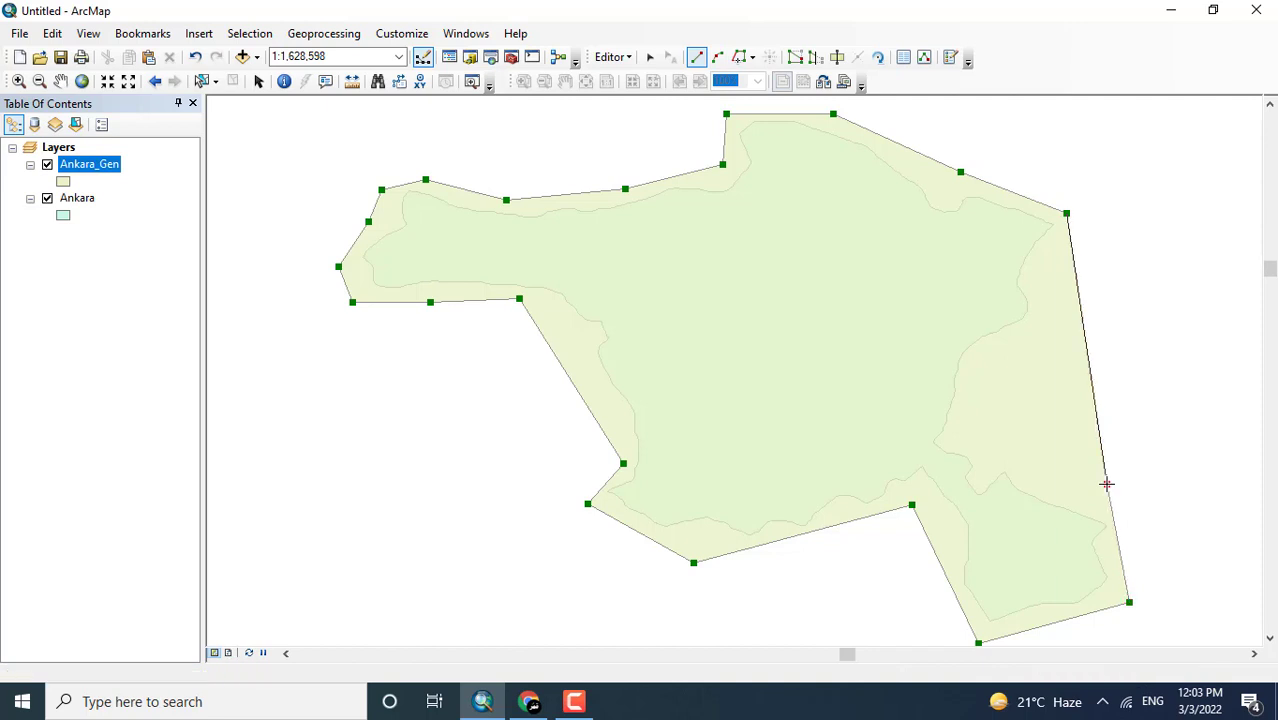
double_click(996, 420)
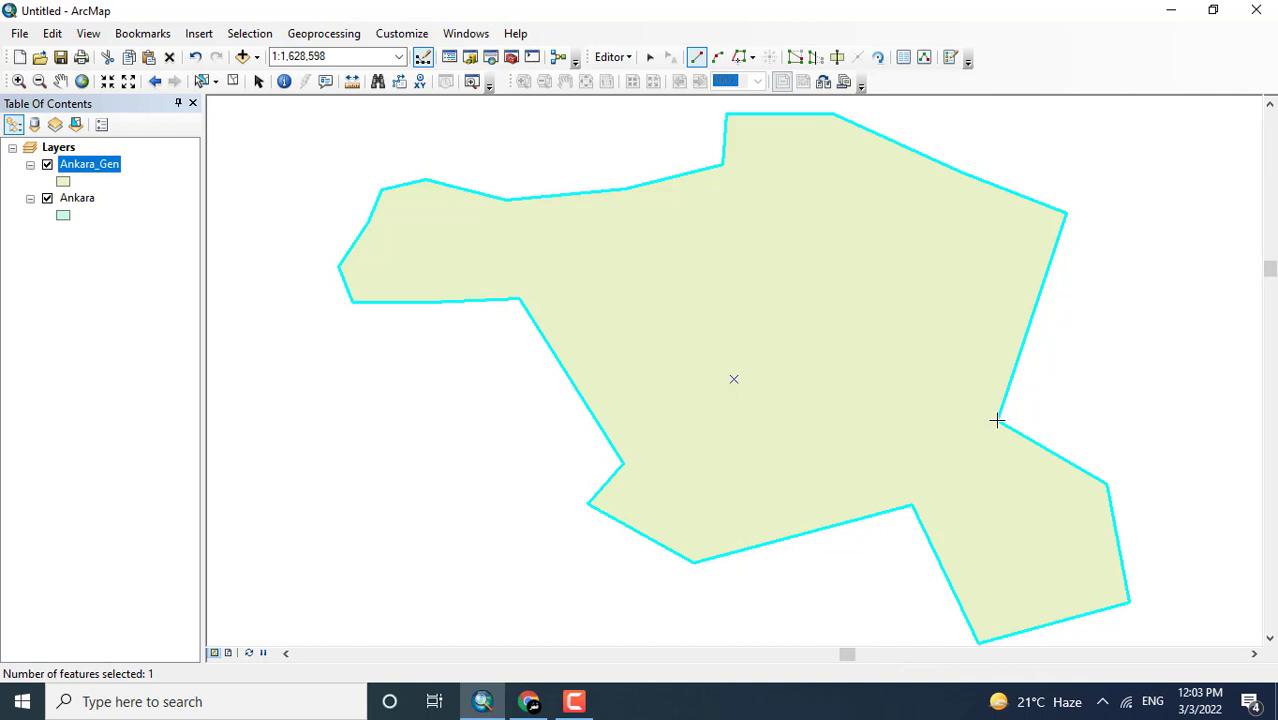
Save the edits to the Ankara_Gen layer and stop the edit session.
left_click(622, 58)
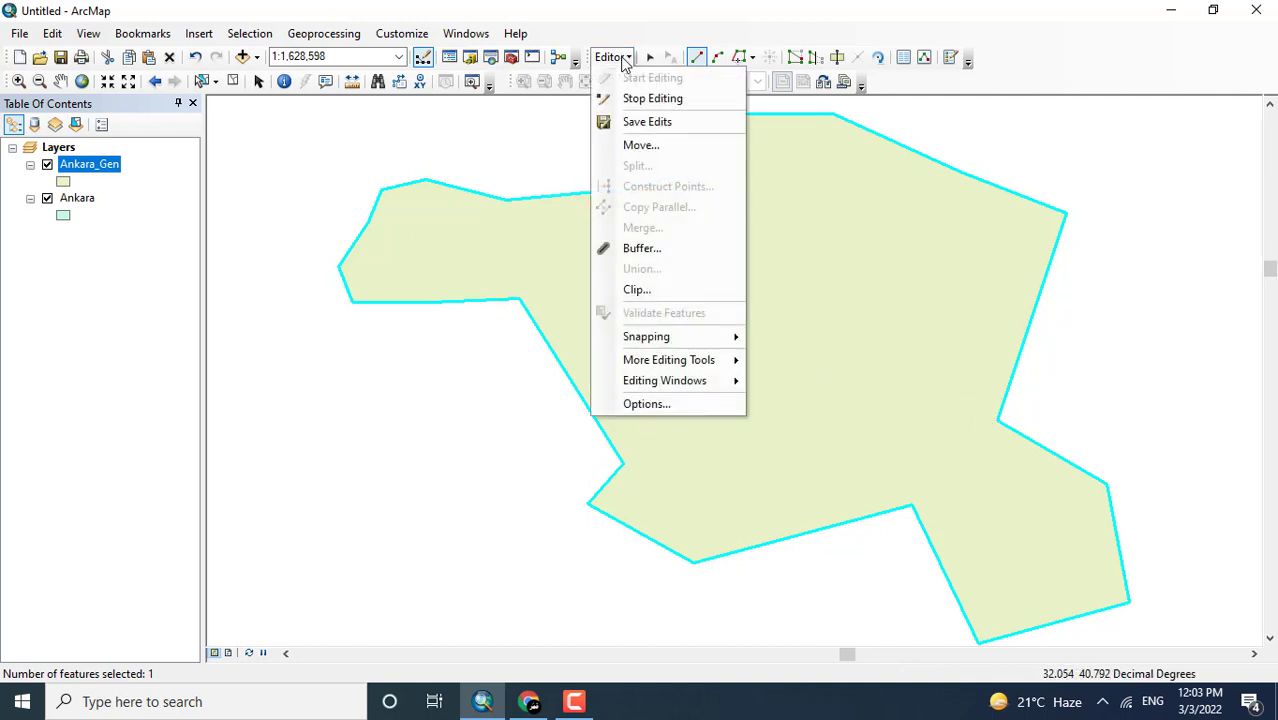
left_click(652, 124)
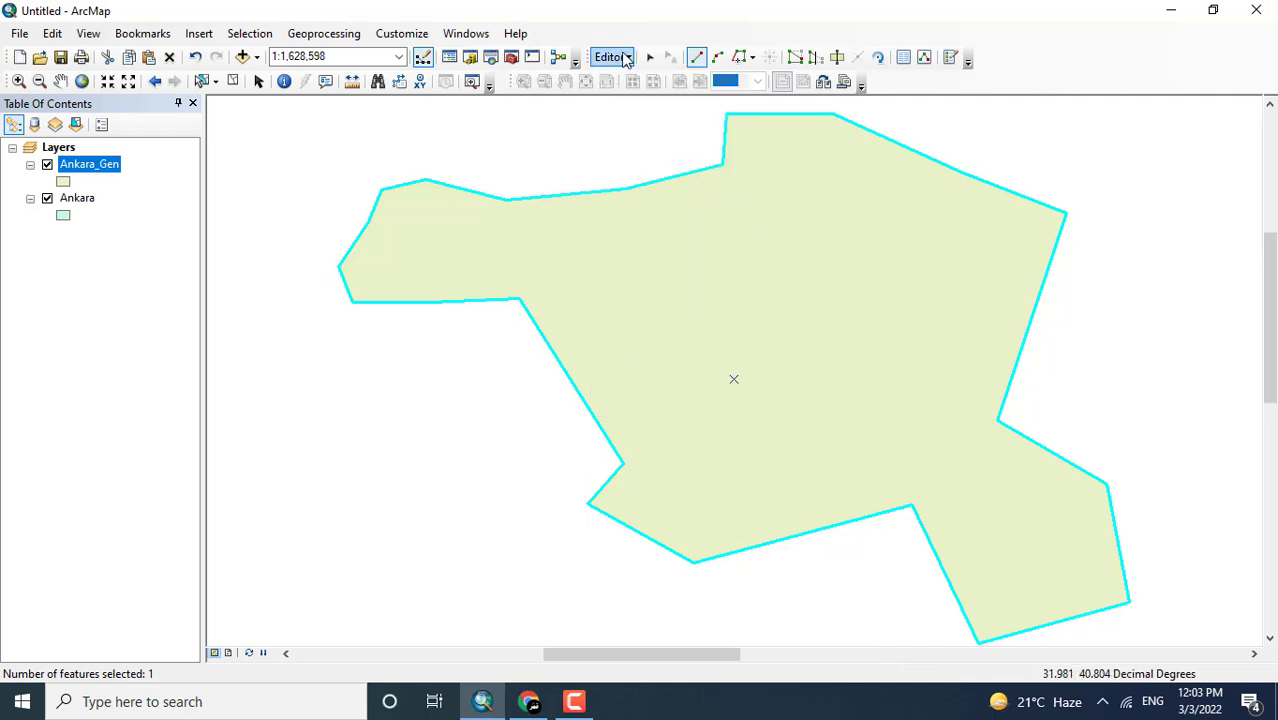
left_click(625, 58)
left_click(651, 100)
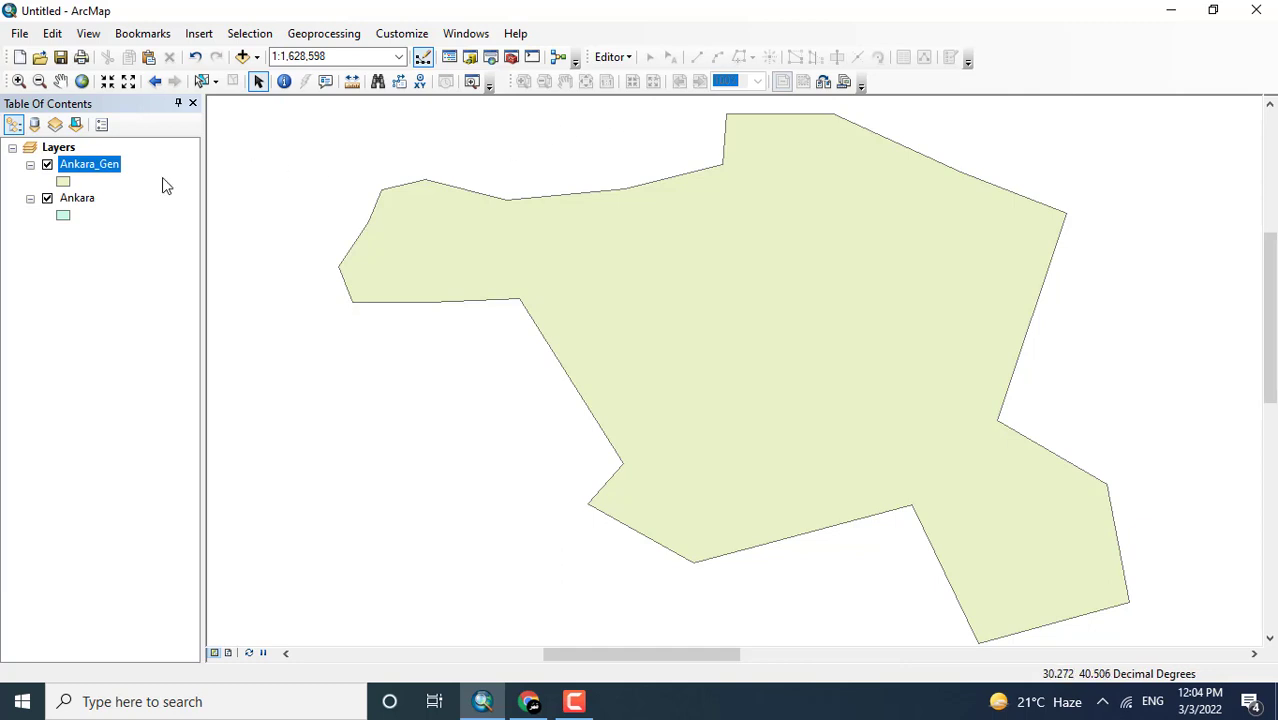
Start a data export of all features in the Ankara_Gen layer and open the browser for its output location.
right_click(105, 168)
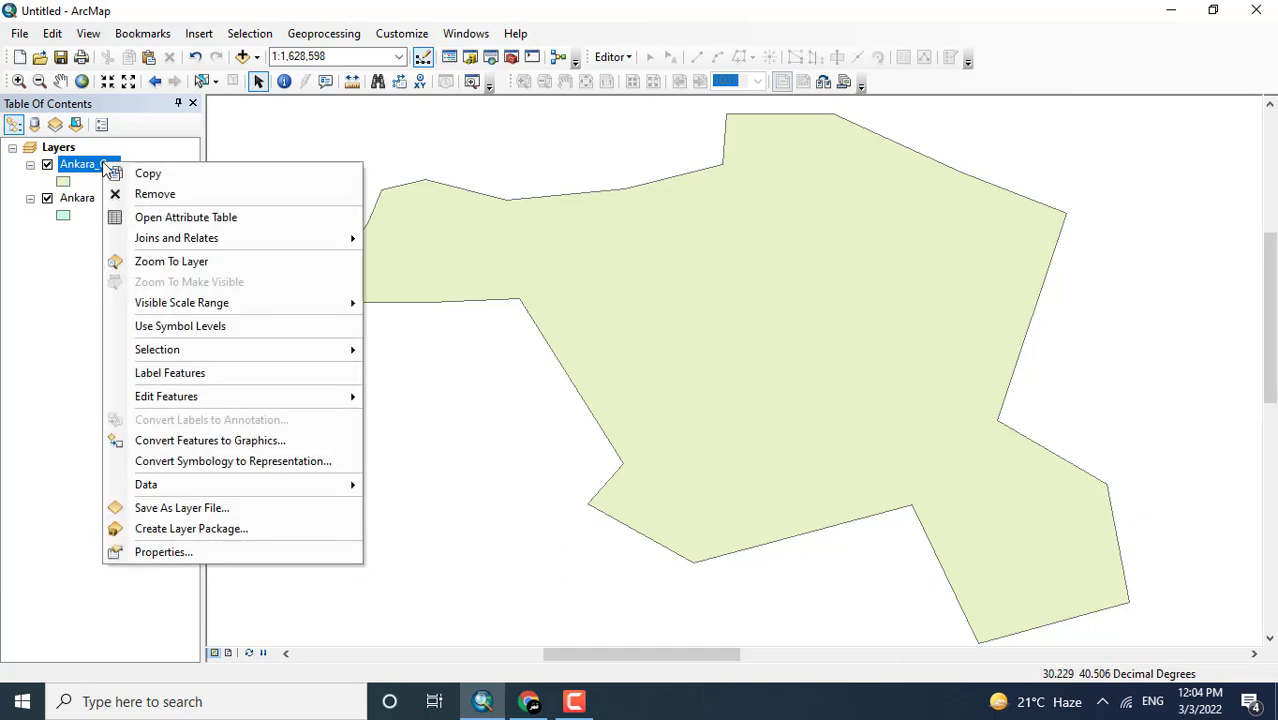
left_click(150, 262)
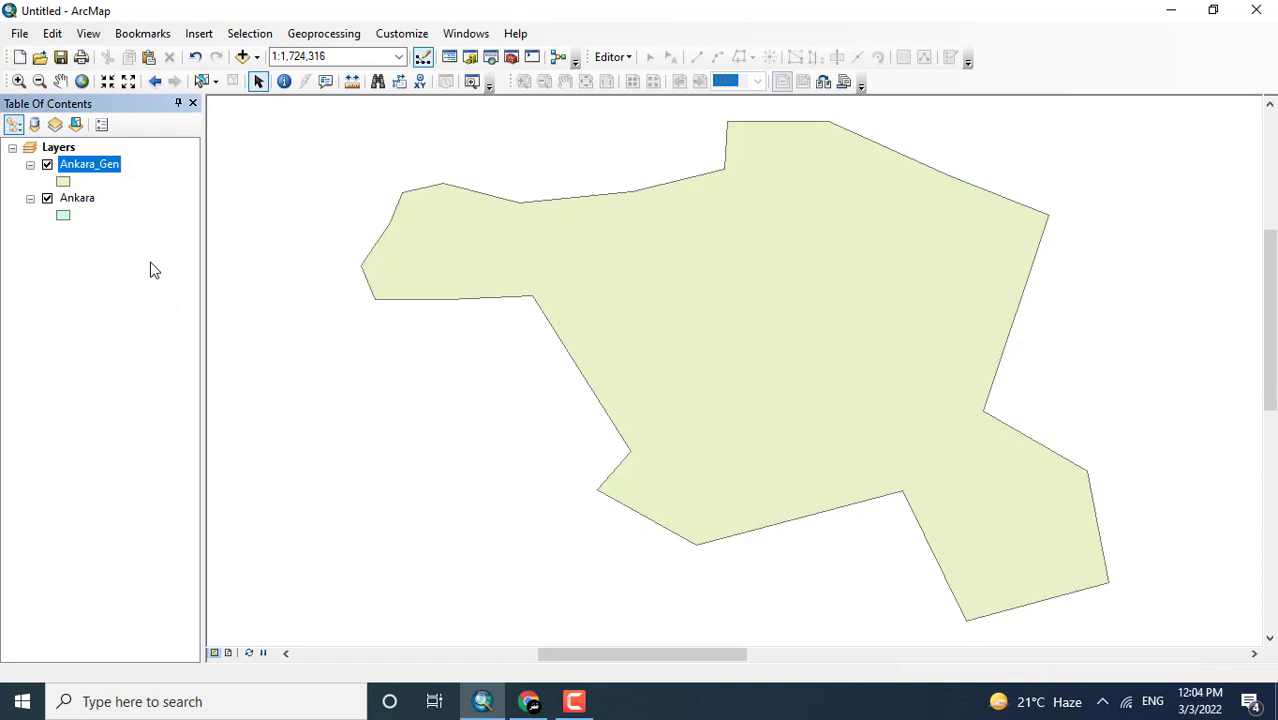
right_click(90, 162)
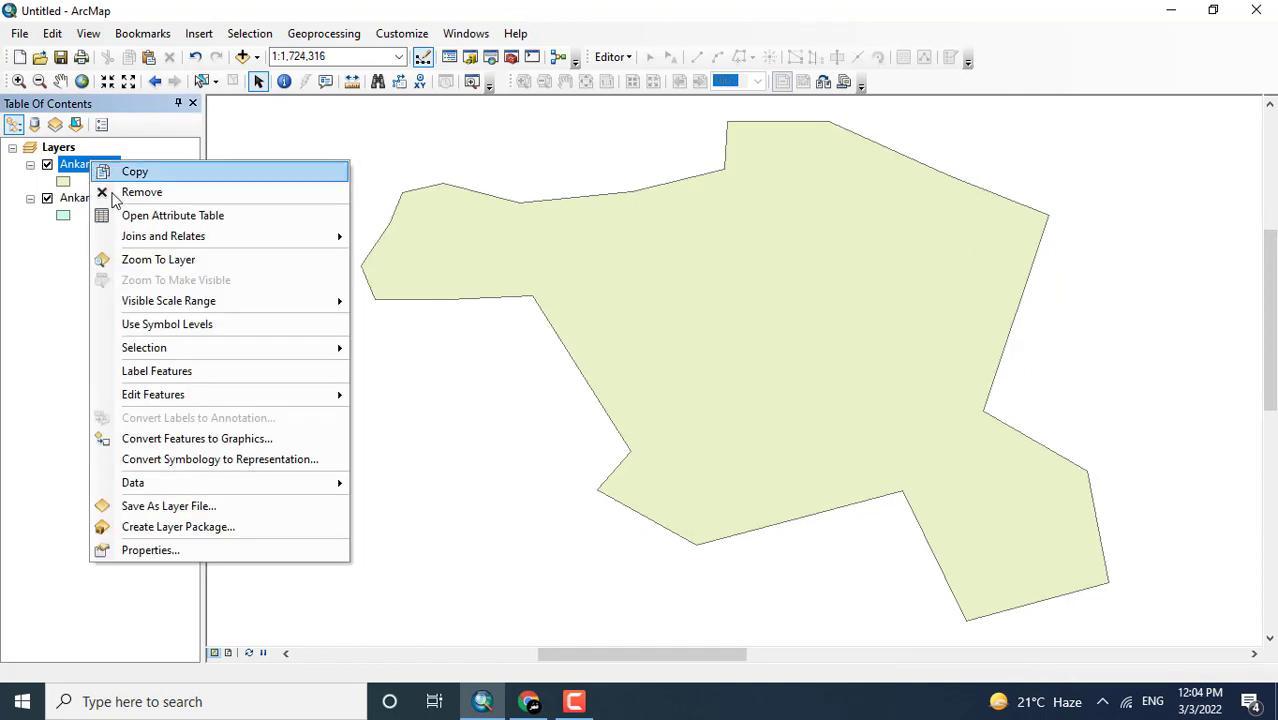
mouse_move(205, 484)
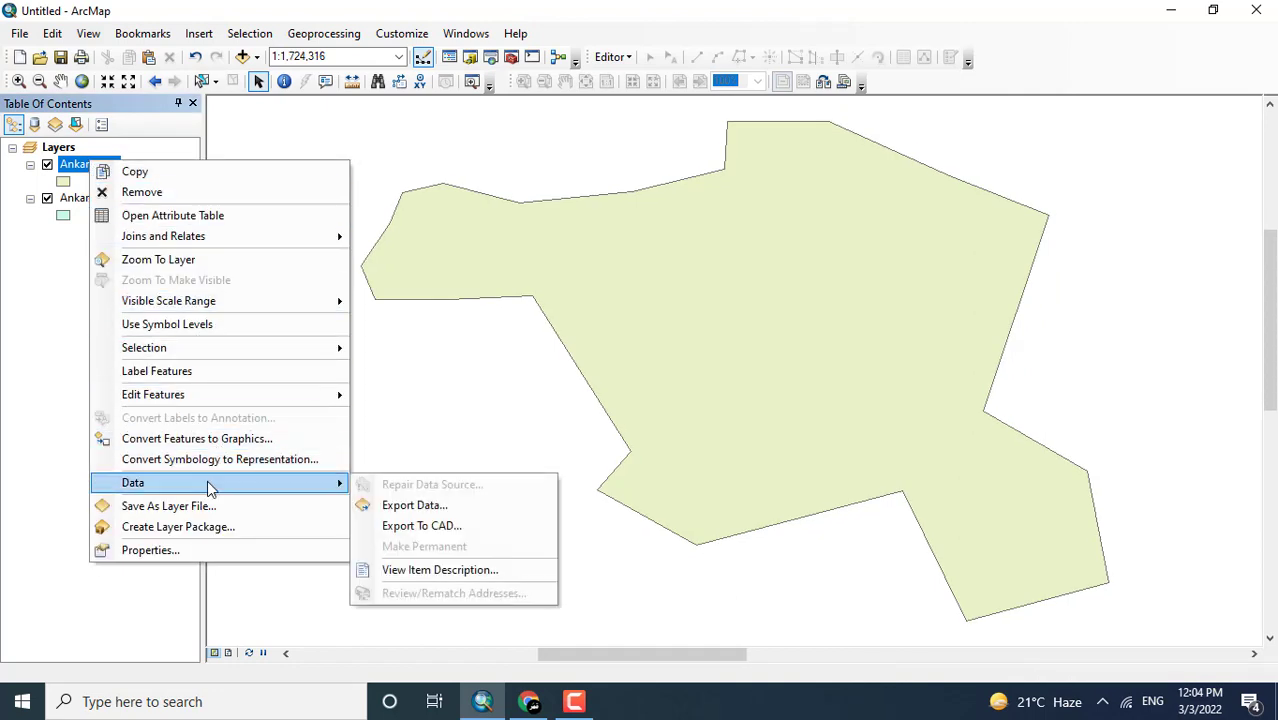
left_click(426, 504)
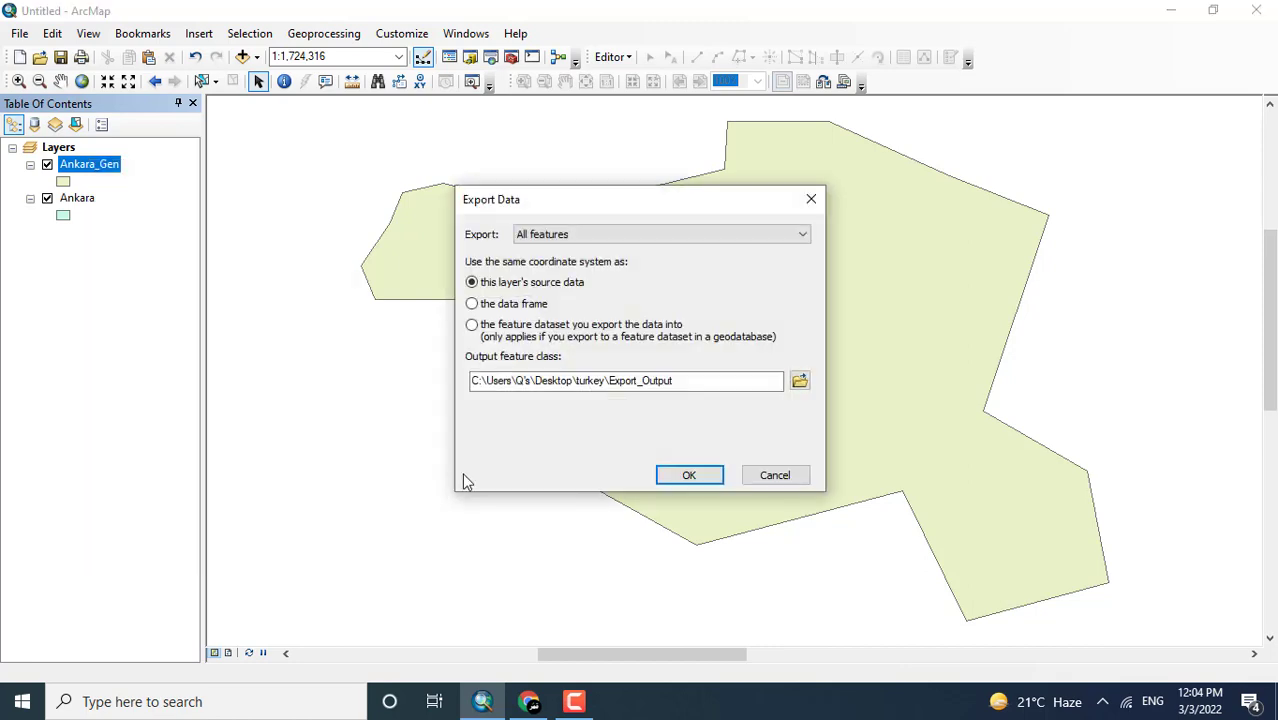
left_click(800, 380)
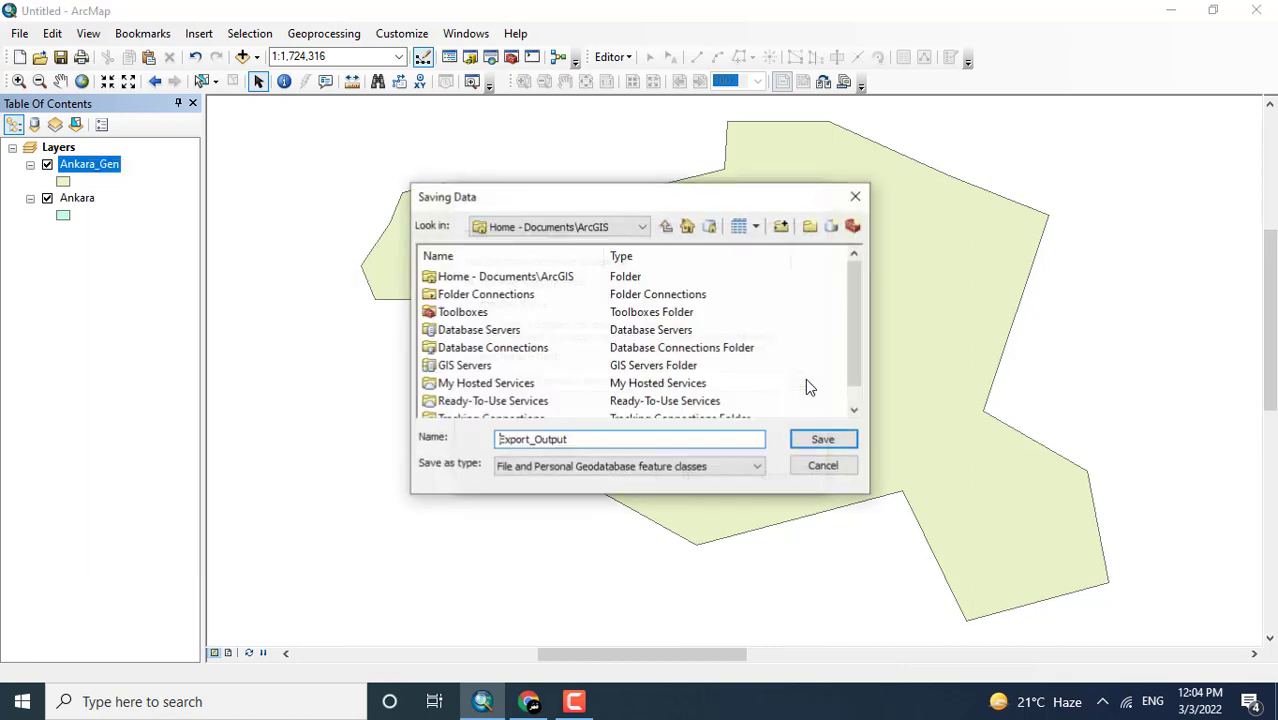
Create a new folder named Ankara_Gen on the Desktop while adding a folder connection.
left_click(781, 226)
left_click(548, 281)
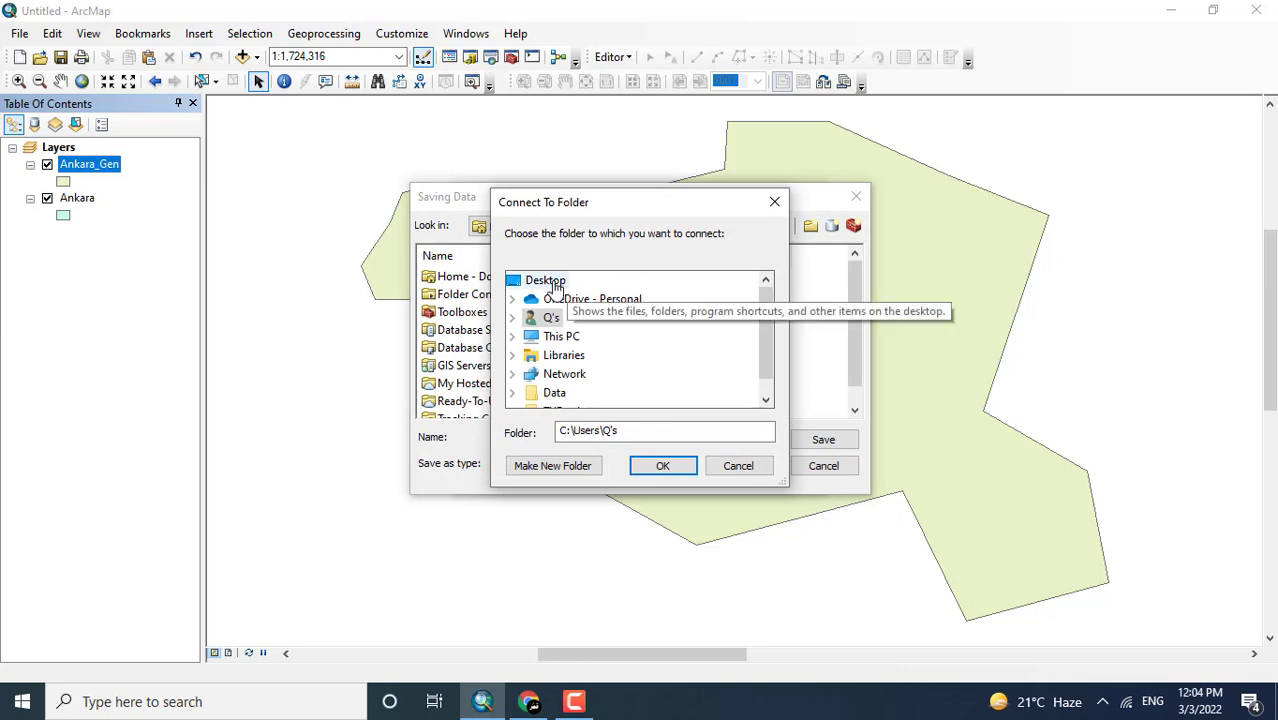
left_click(566, 468)
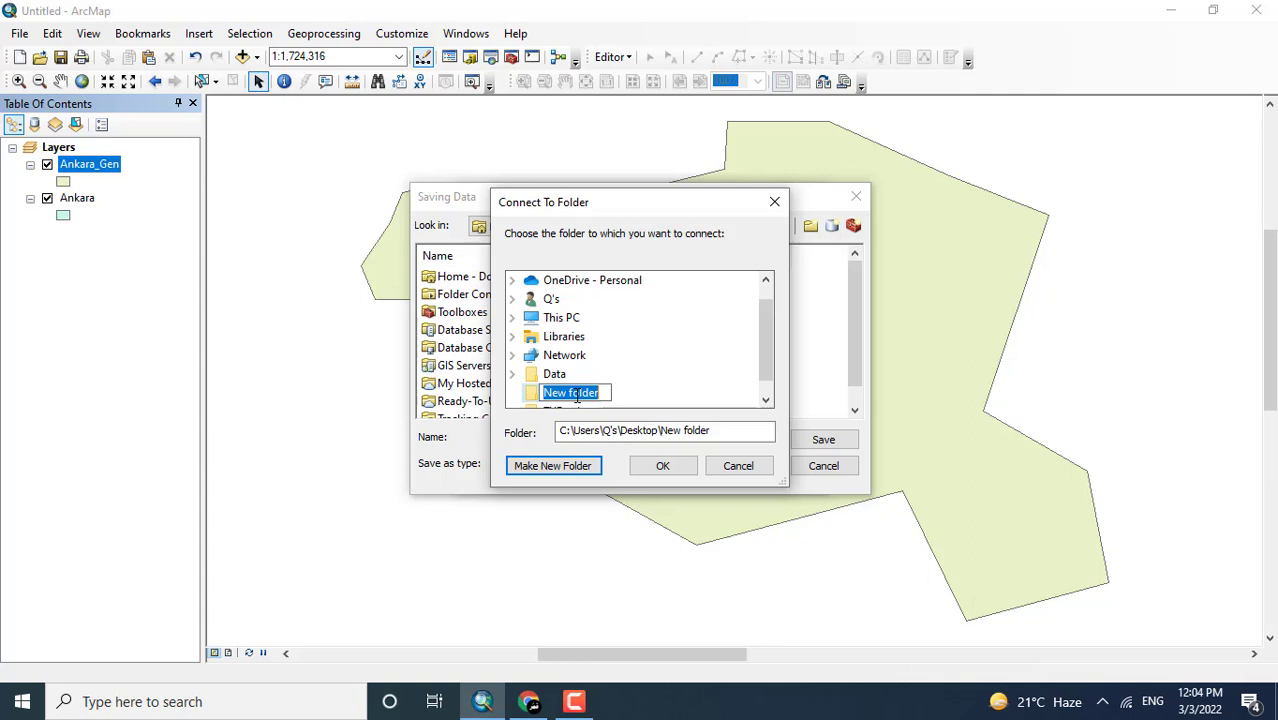
type("Ankar")
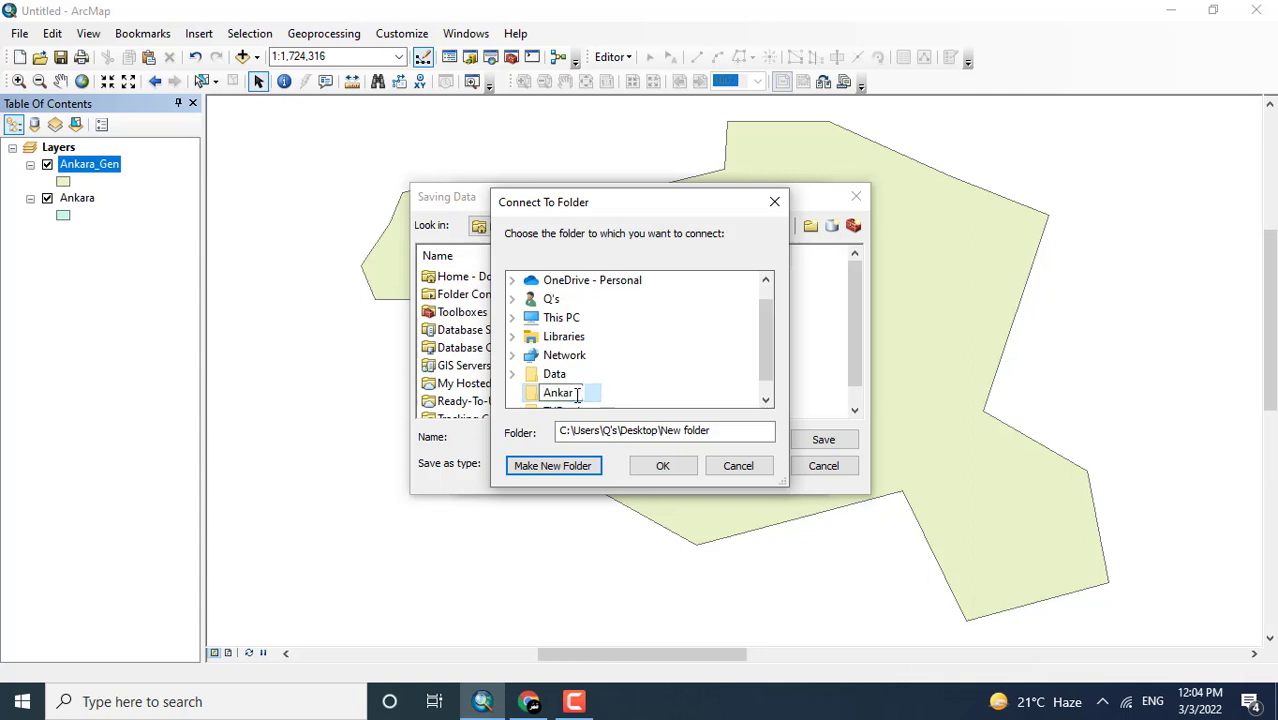
type("a_Gen")
Try to connect to the newly made Ankara_Gen folder.
left_click(663, 468)
left_click(637, 401)
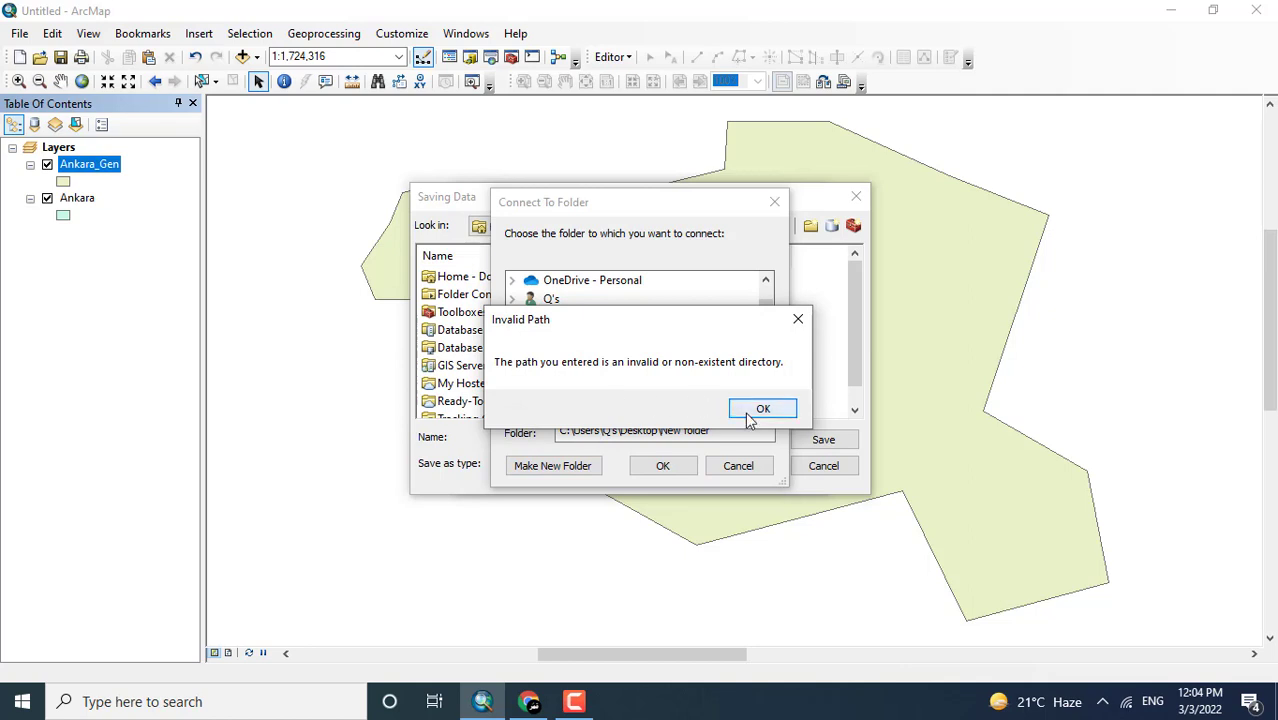
left_click(760, 410)
left_click(585, 390)
left_click(663, 465)
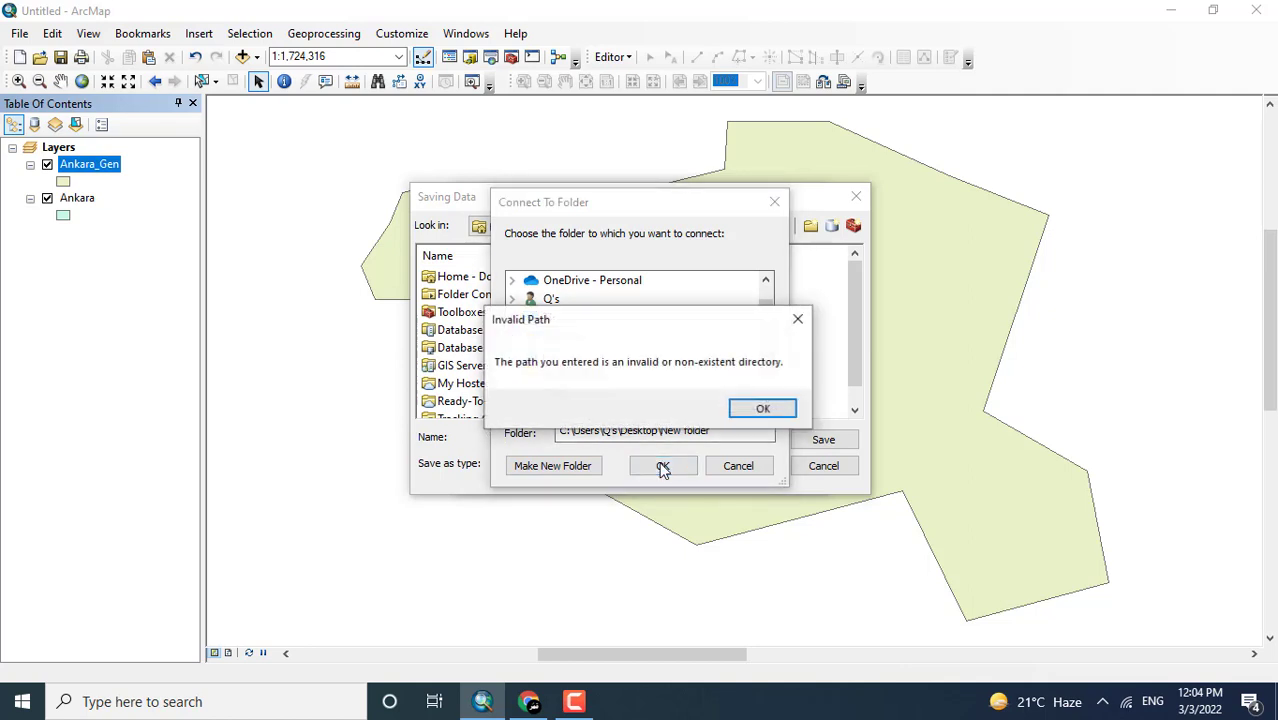
left_click(785, 406)
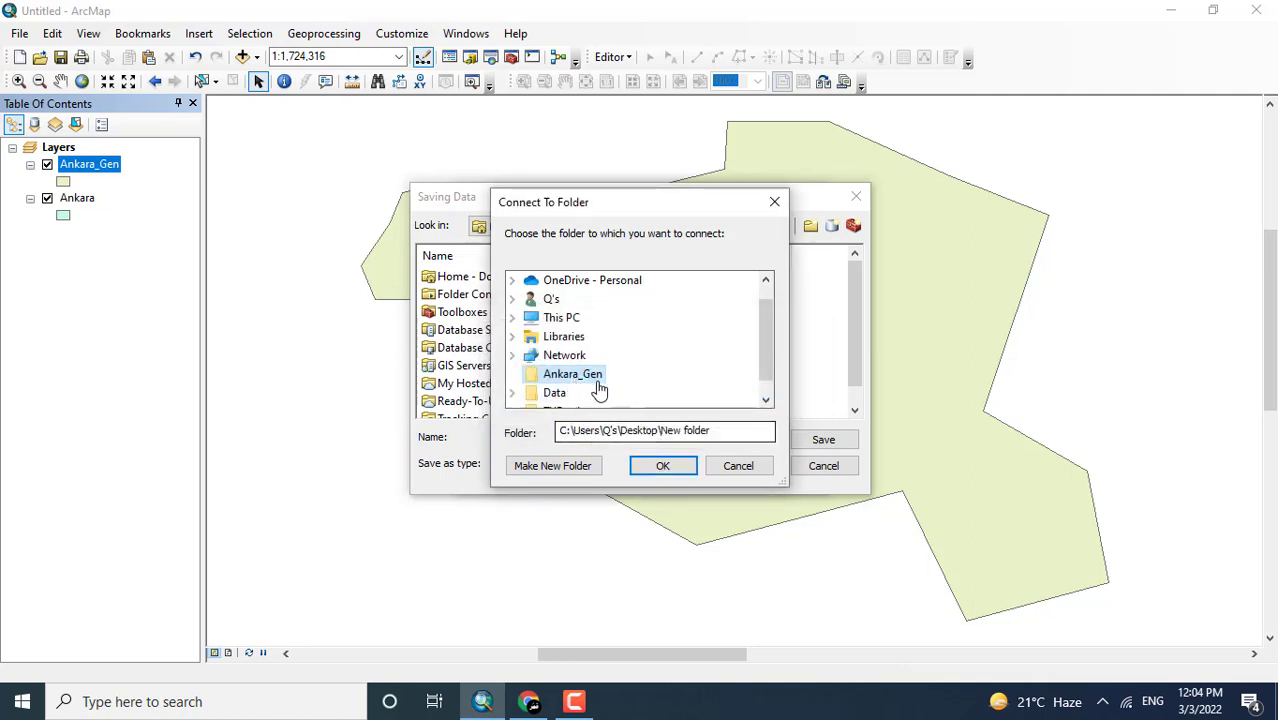
left_click(663, 465)
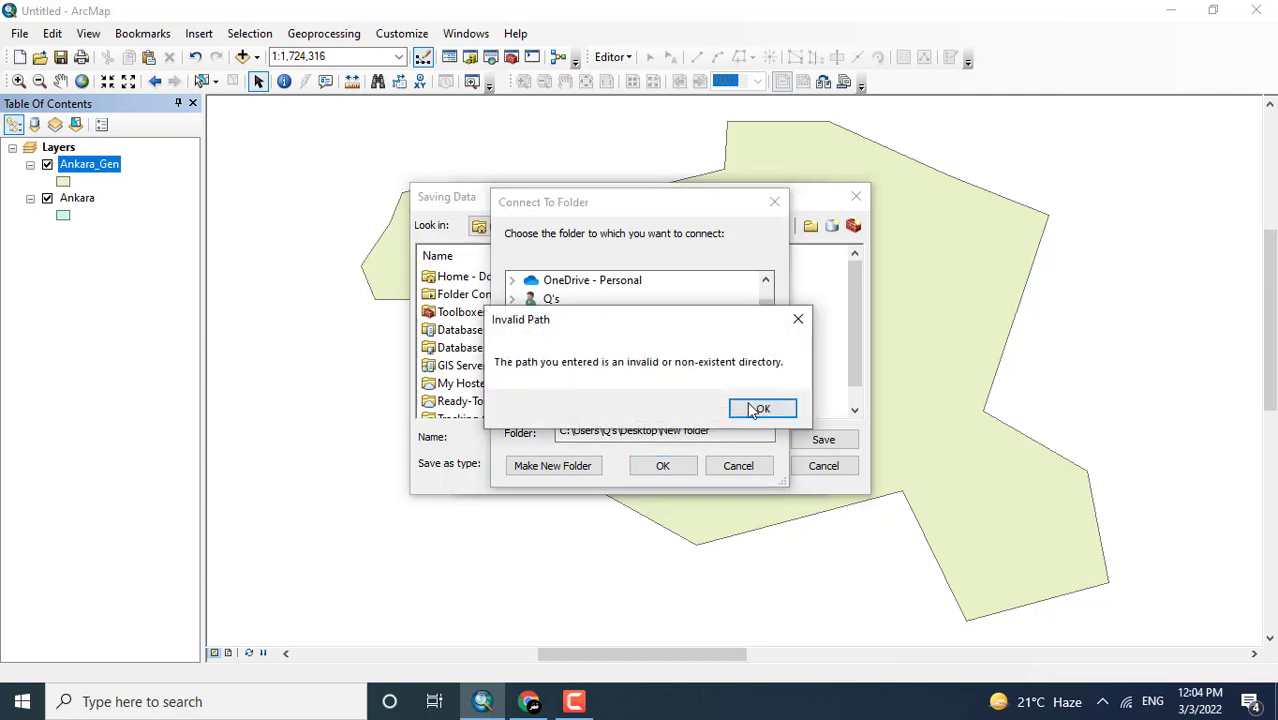
left_click(758, 408)
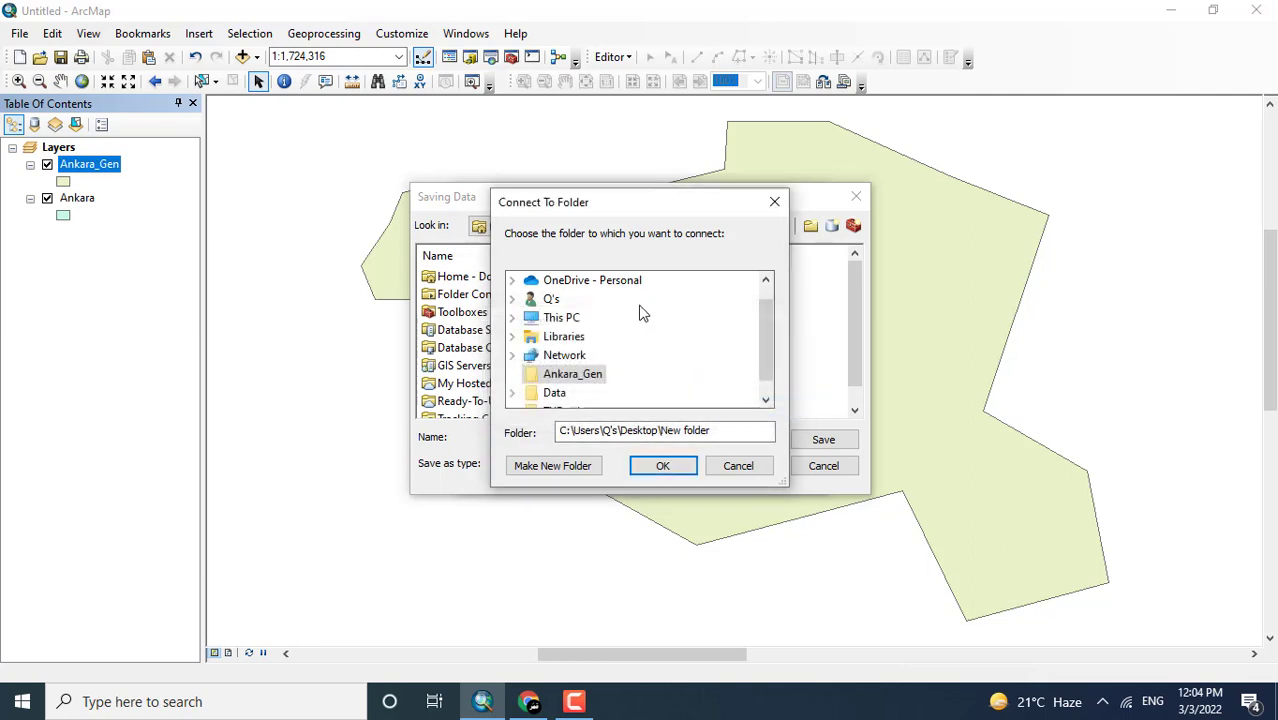
Reselect the Ankara_Gen folder on the Desktop after choosing the Data folder, and connect to it.
double_click(555, 394)
double_click(550, 279)
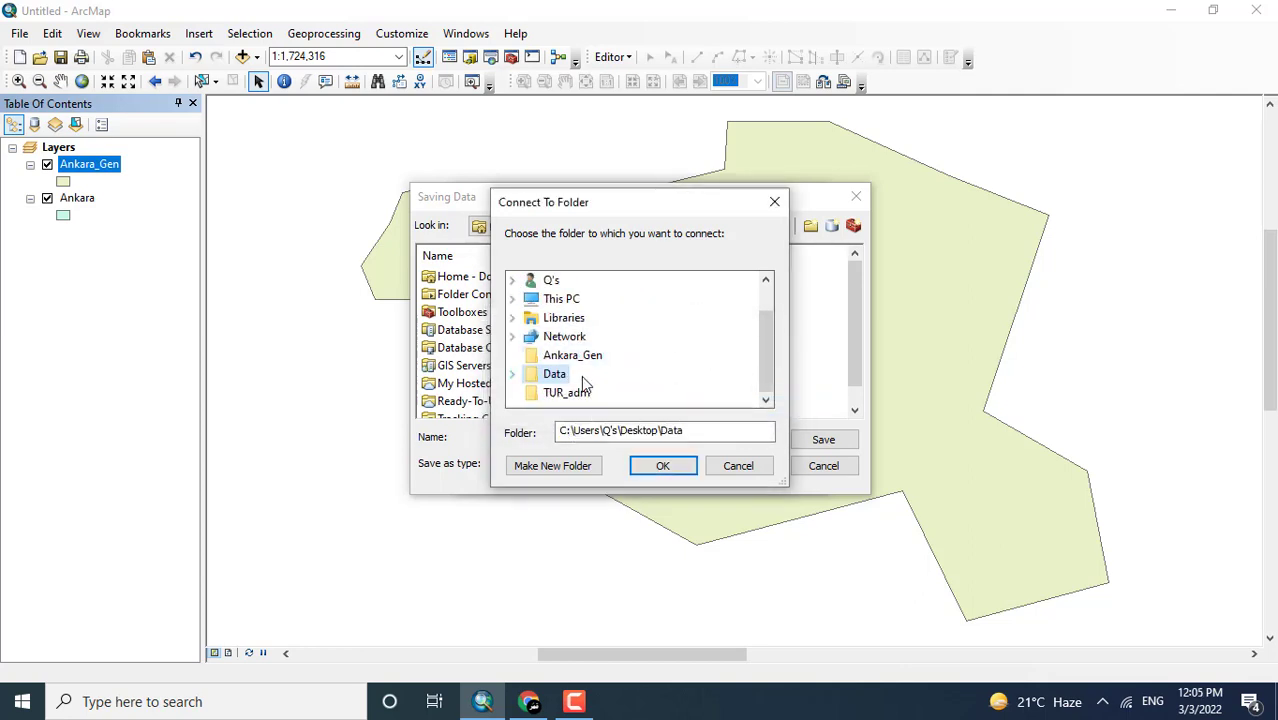
left_click(572, 357)
left_click(662, 465)
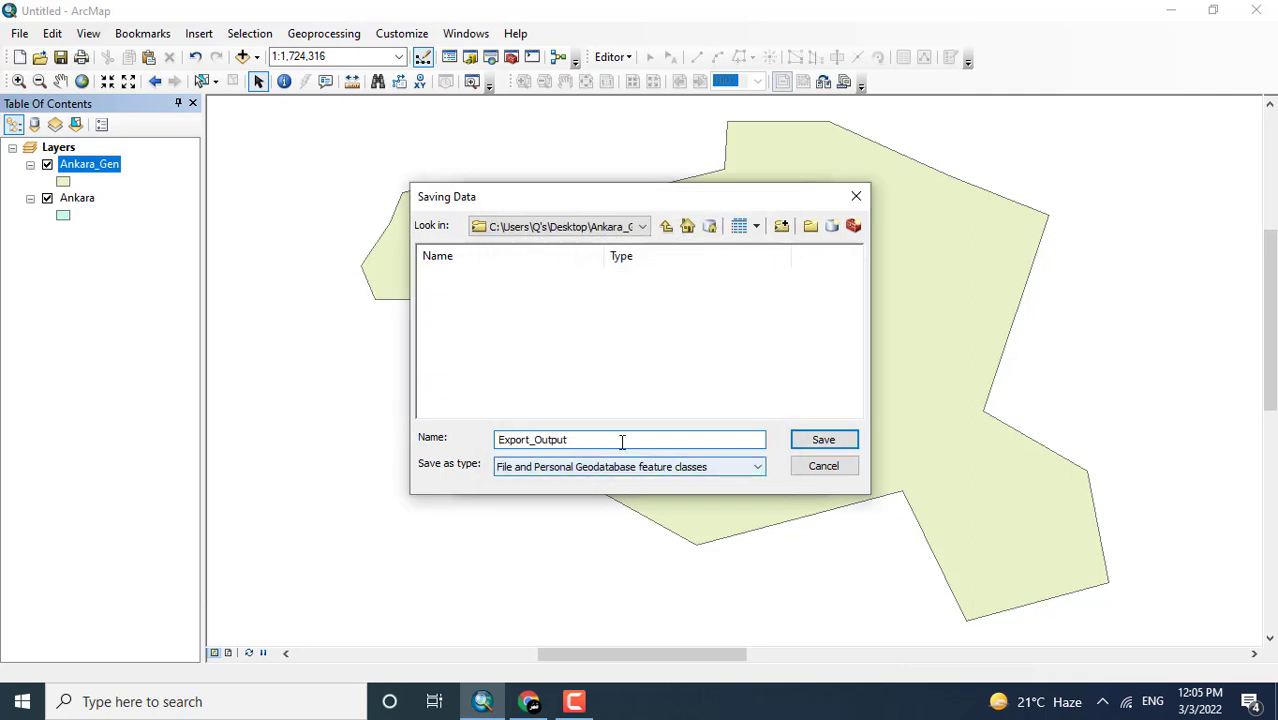
Name the export output Ankara_Gen, set its type to Shapefile, and save it as the output location.
double_click(531, 443)
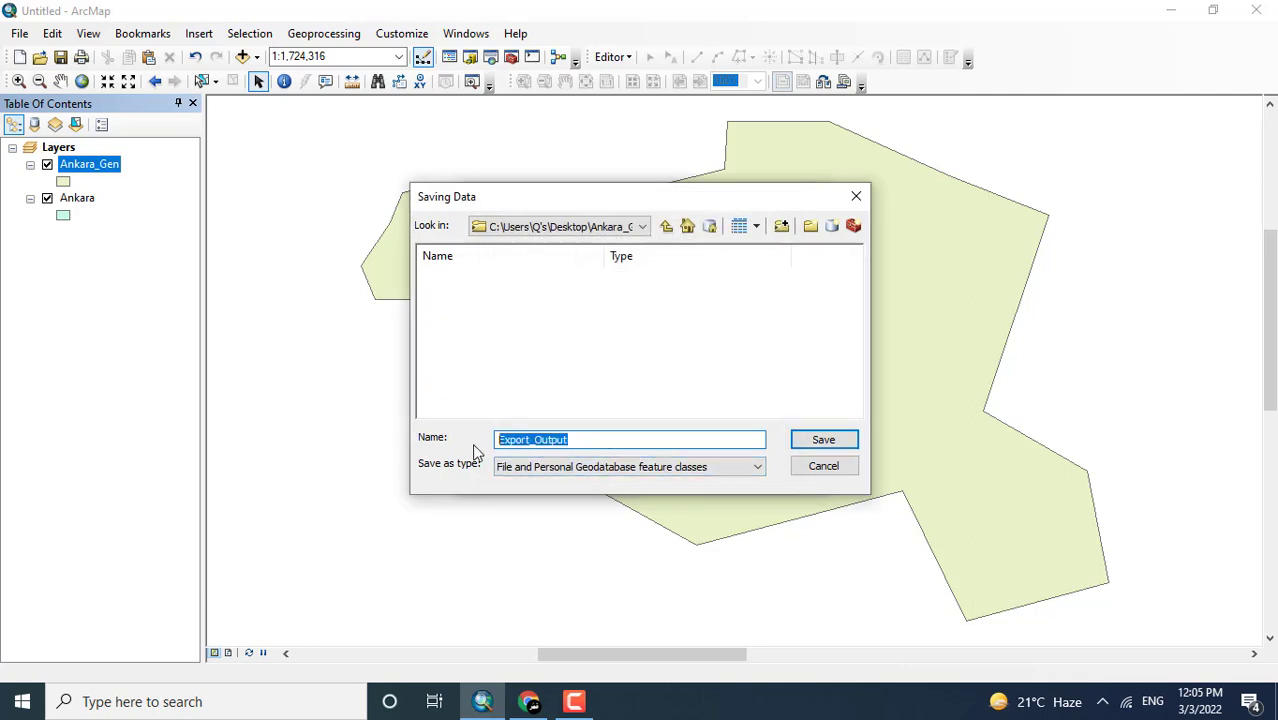
type("Gen")
left_click(639, 466)
left_click(588, 494)
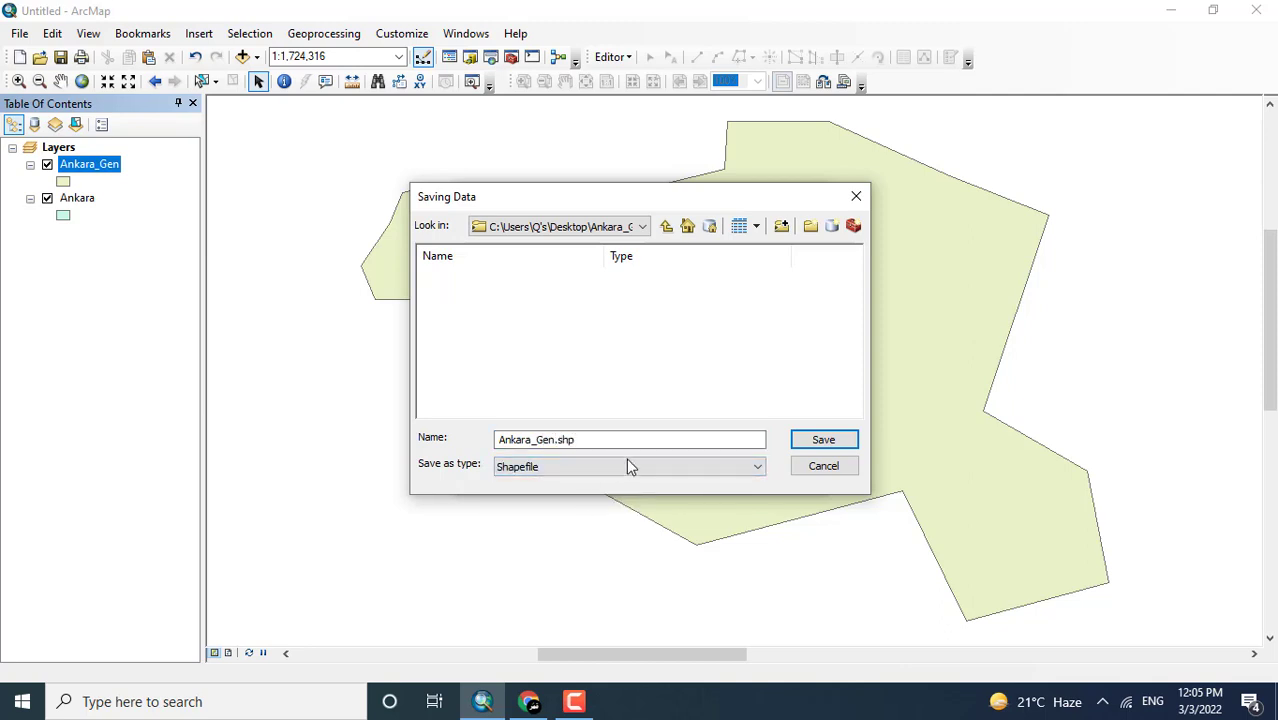
left_click(822, 442)
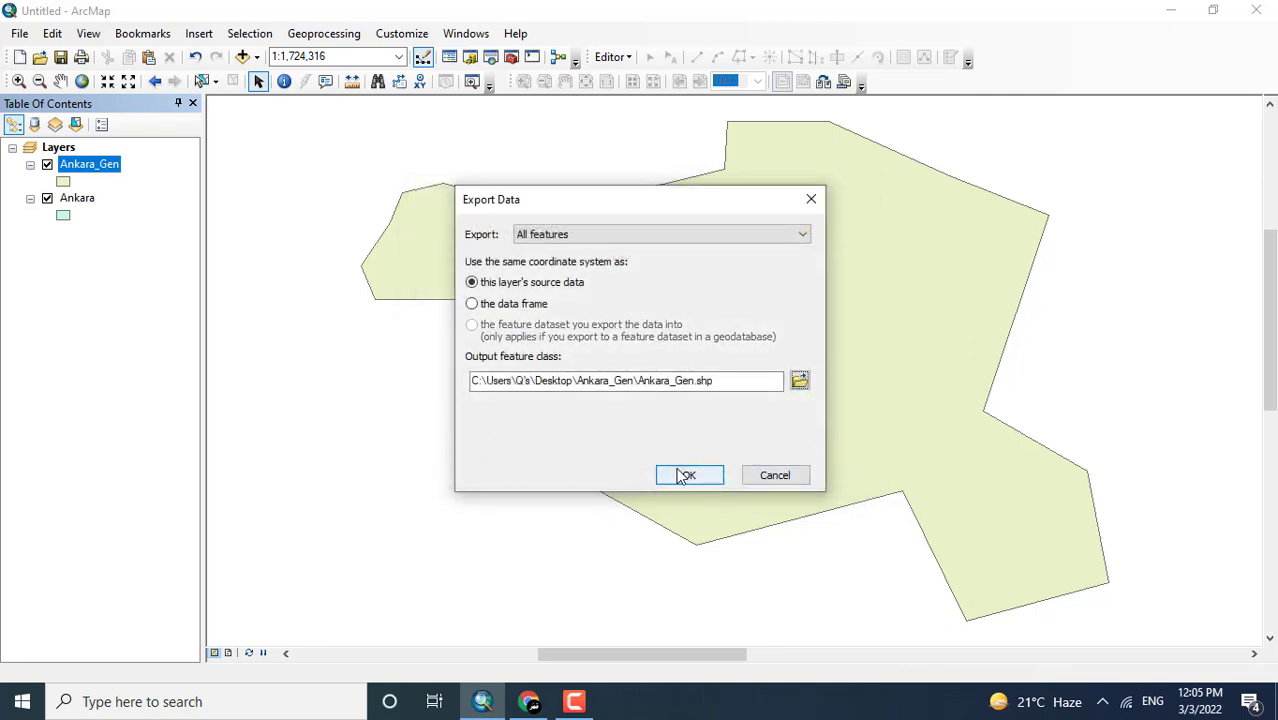
Export all Ankara_Gen features to the chosen shapefile without adding the exported data to the map as a layer.
left_click(687, 480)
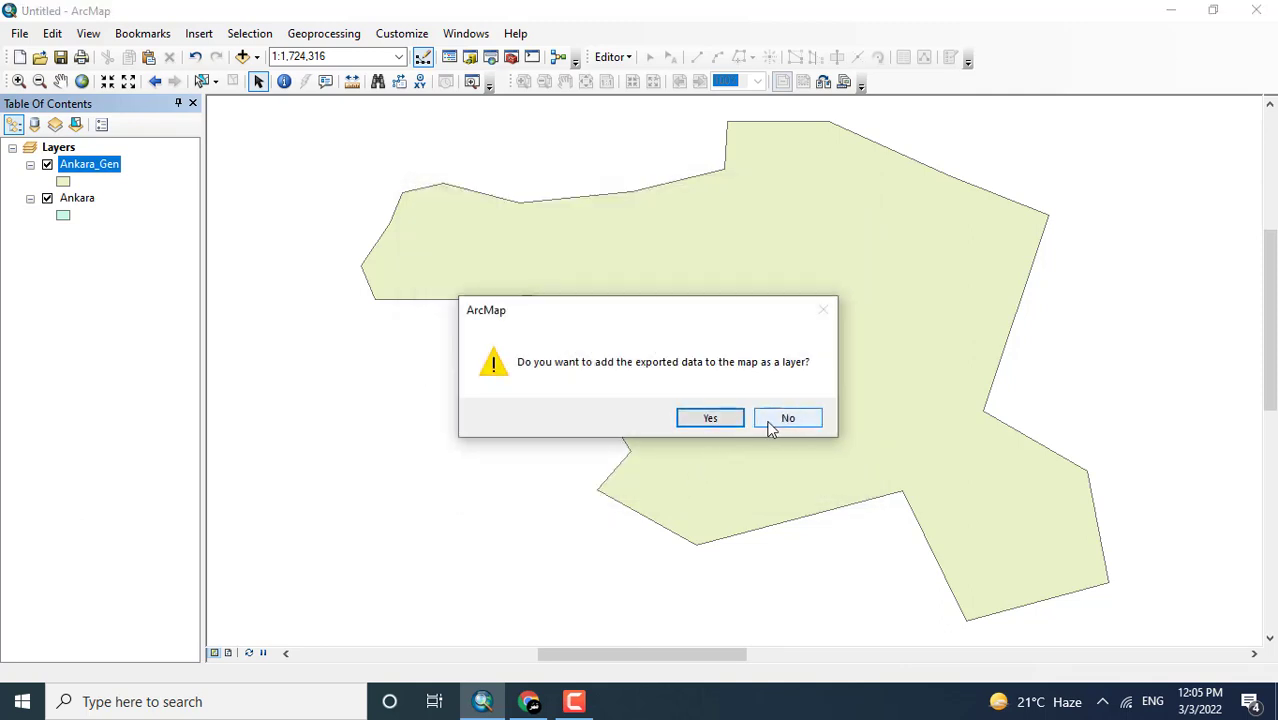
left_click(786, 422)
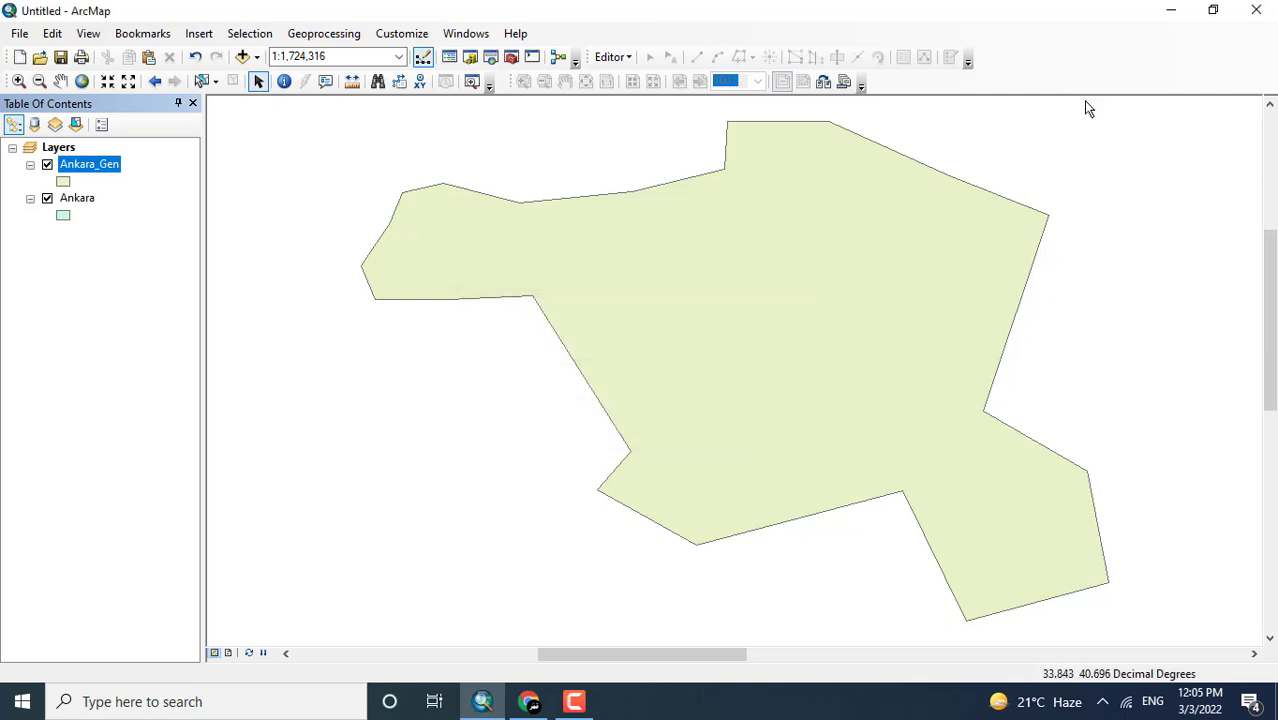
Minimize the open windows and check the exported shapefile's files in the Ankara_Gen folder on the Desktop.
left_click(1170, 10)
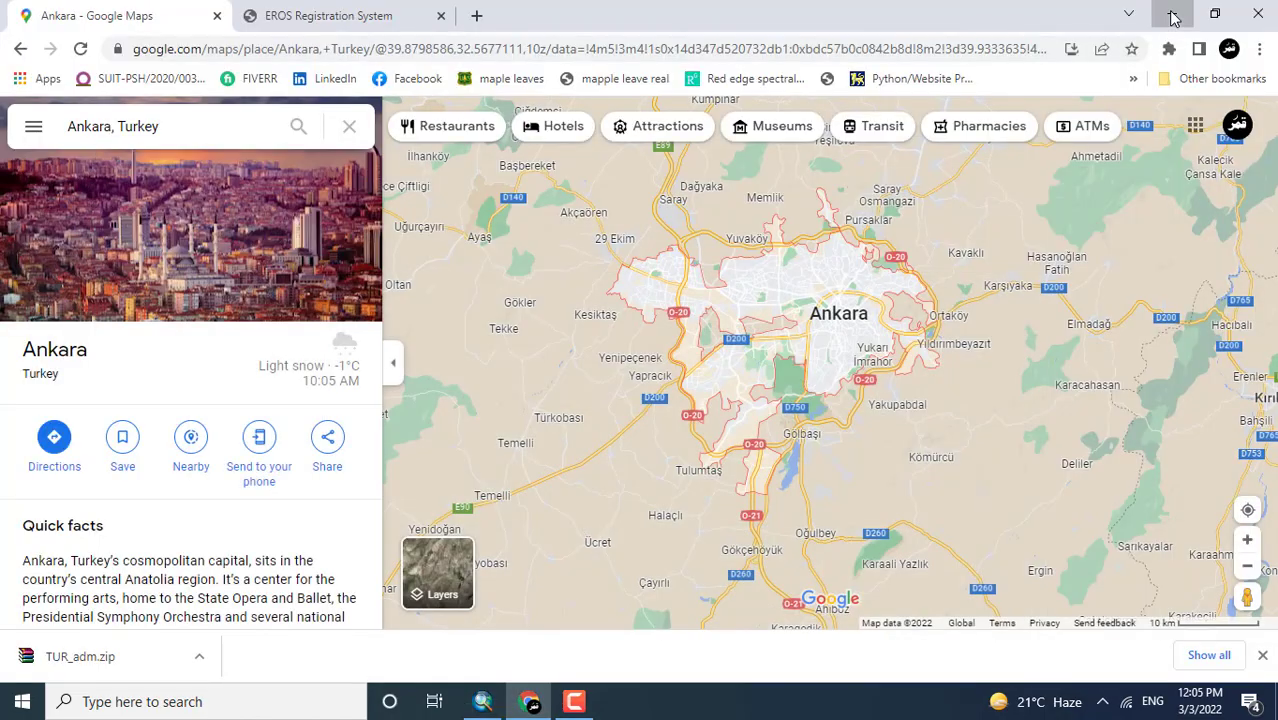
left_click(1168, 10)
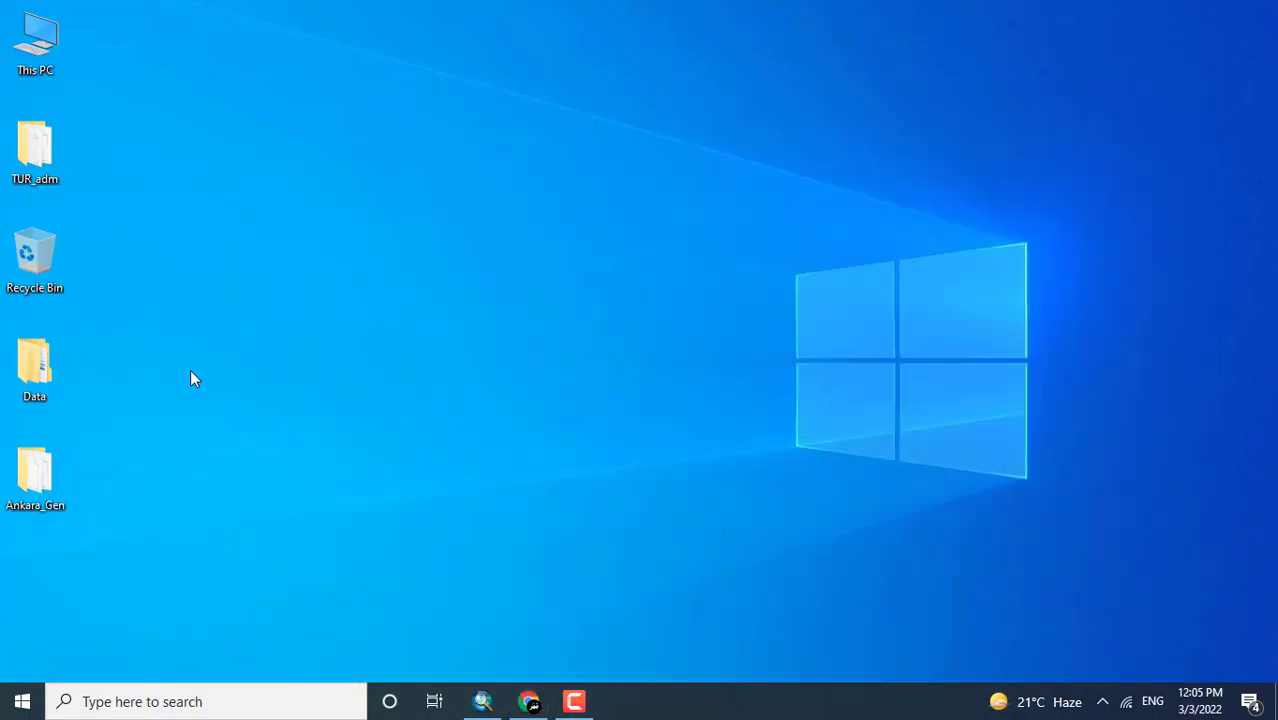
double_click(52, 483)
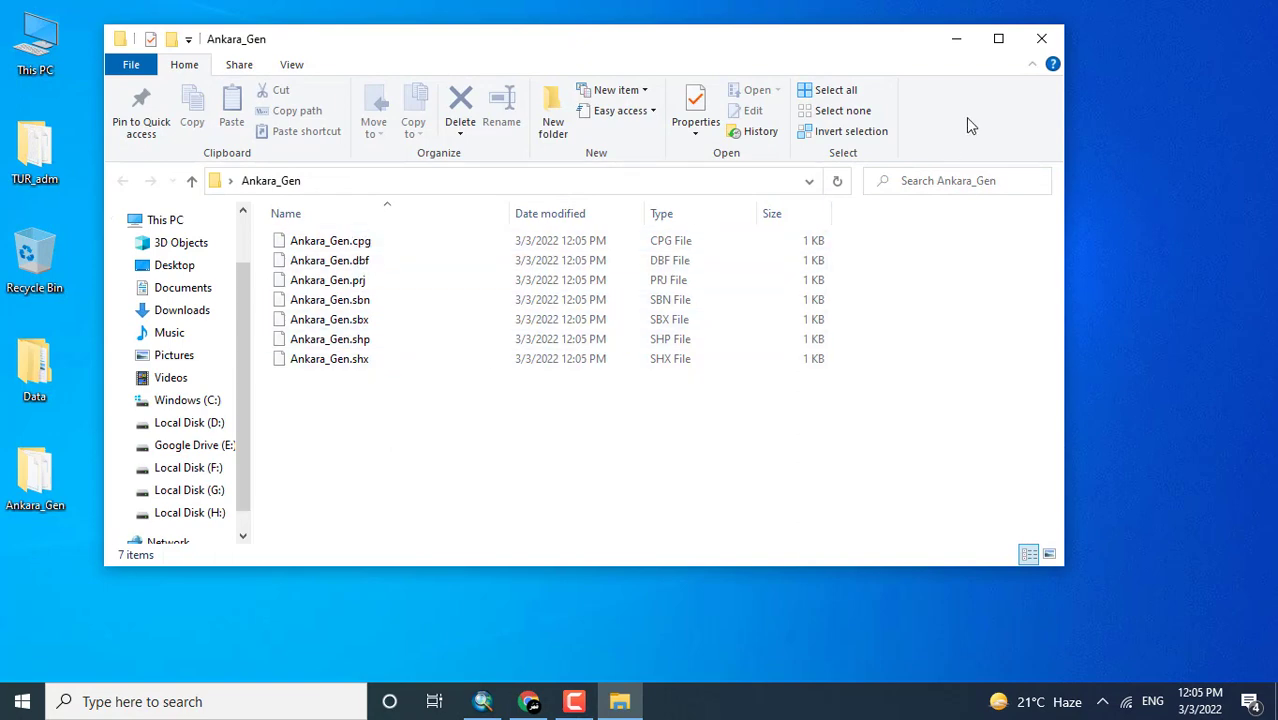
left_click(1041, 38)
right_click(773, 281)
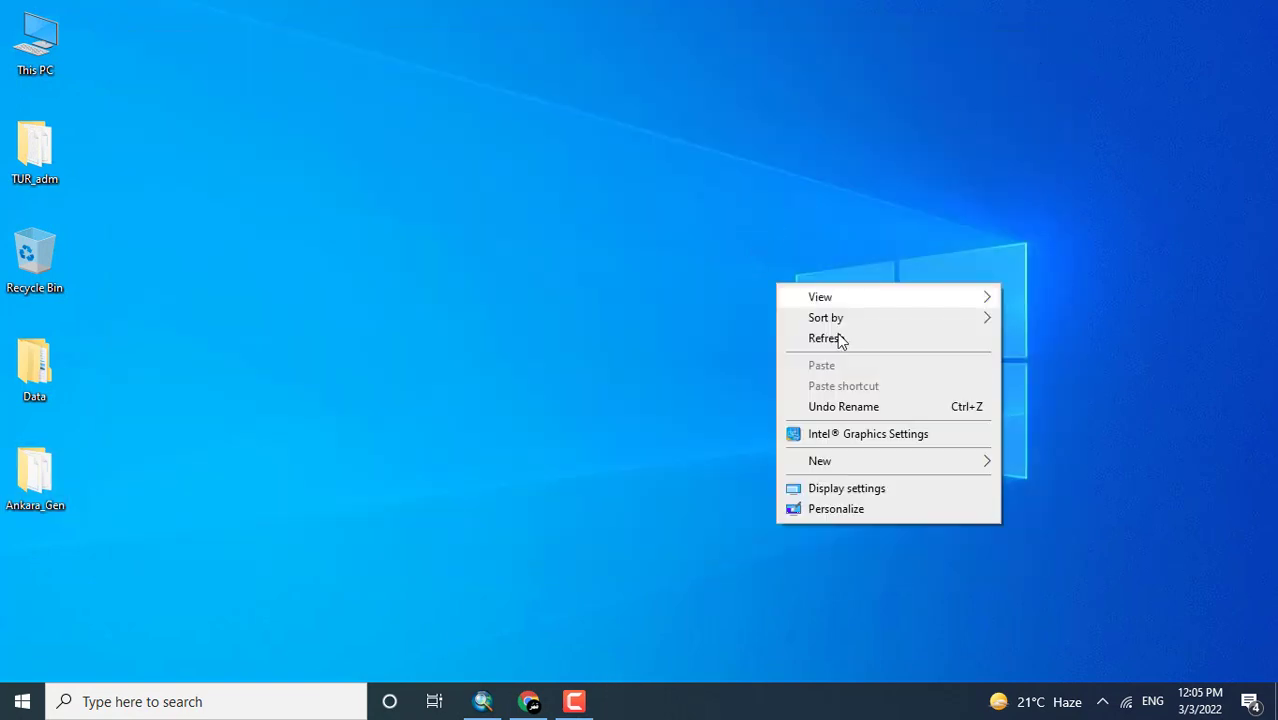
left_click(840, 338)
right_click(788, 275)
left_click(846, 335)
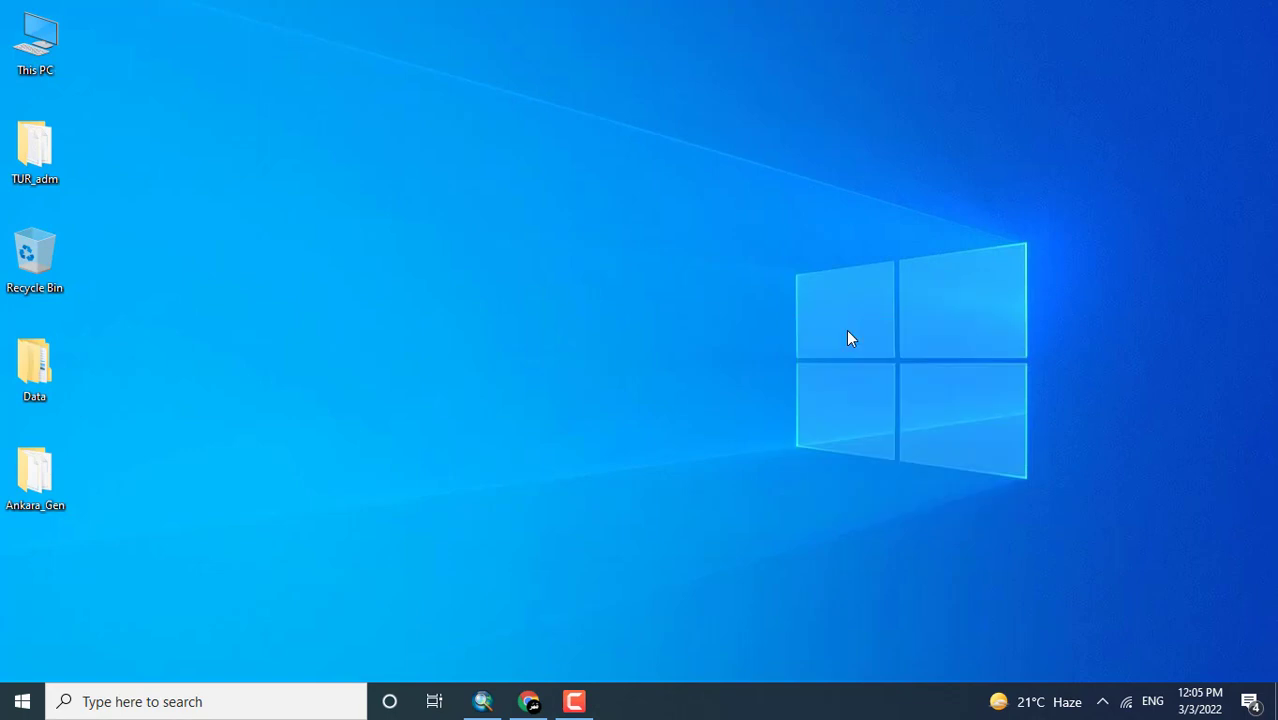
right_click(723, 331)
left_click(770, 387)
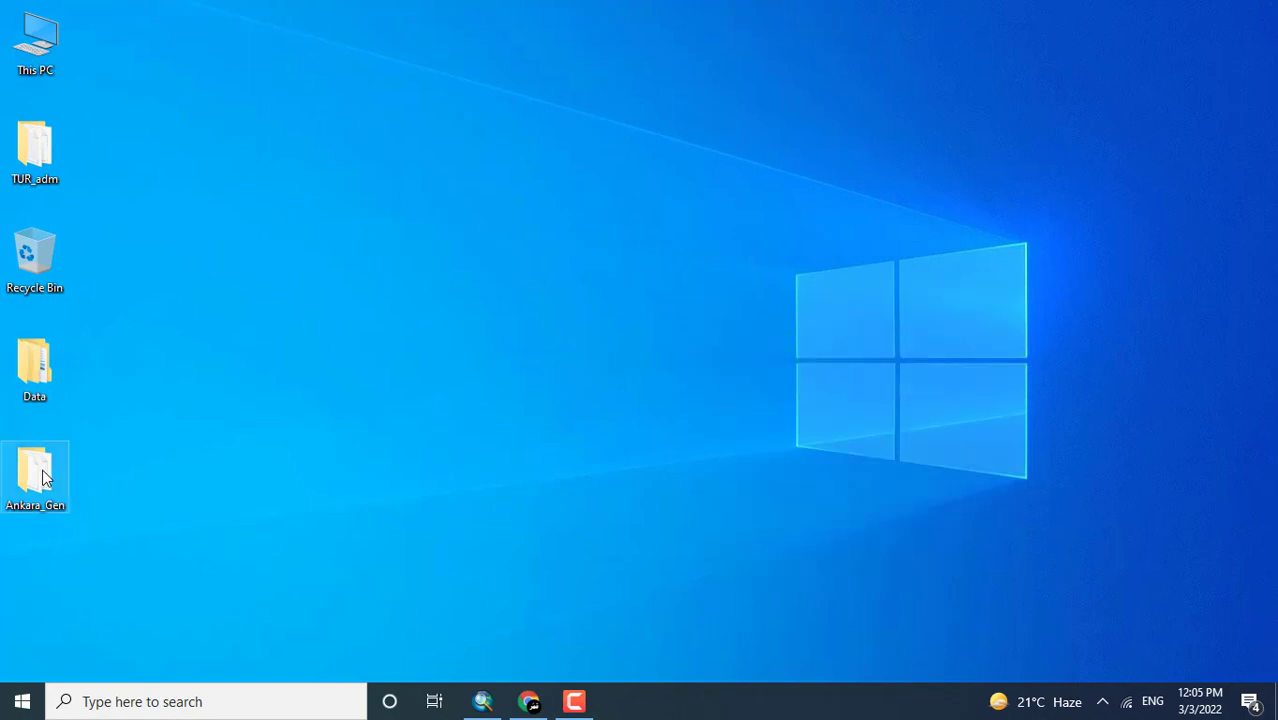
Compress the Ankara_Gen folder on the Desktop into a ZIP archive named Ankara_Gen.zip and refresh the Desktop.
mouse_move(42, 478)
right_click(42, 478)
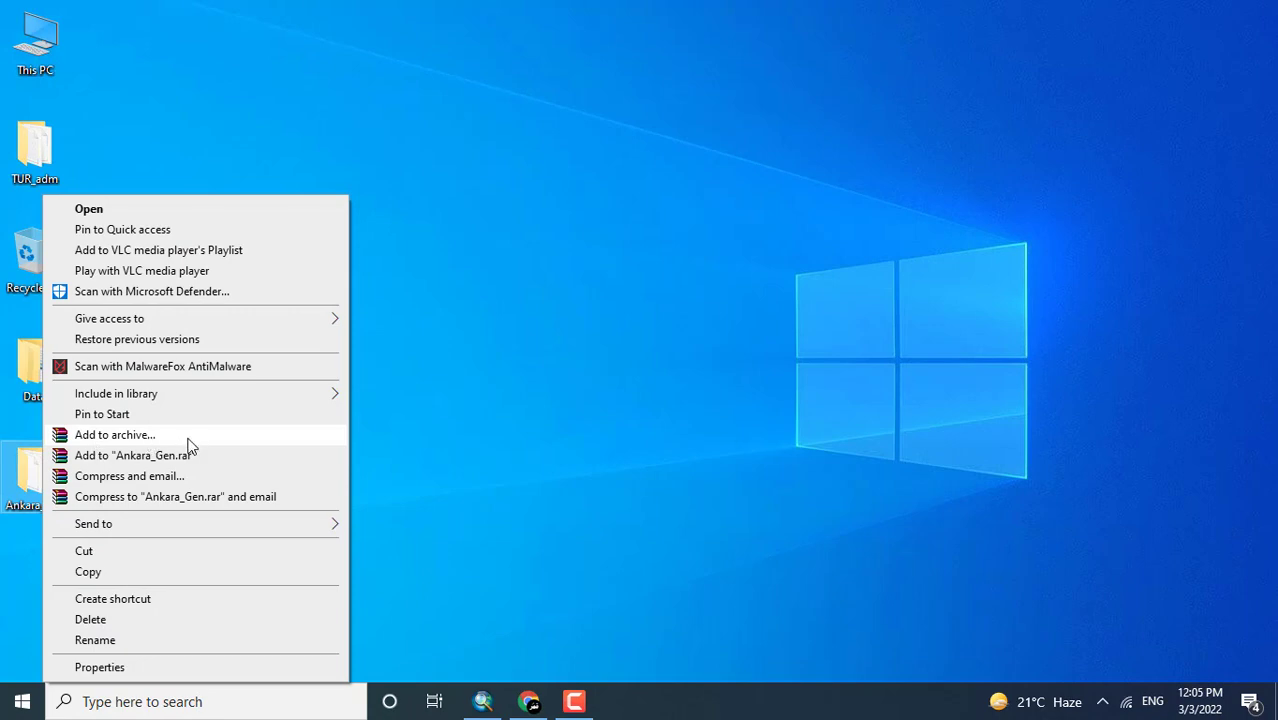
right_click(24, 472)
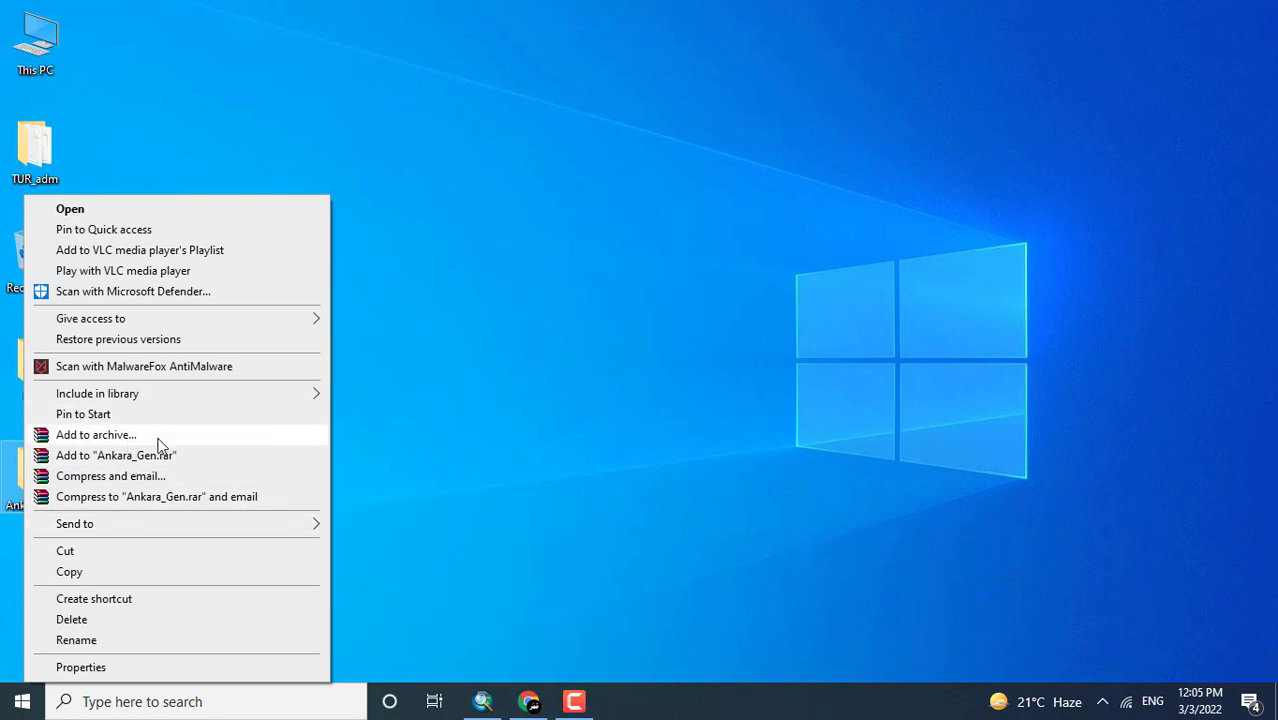
left_click(96, 435)
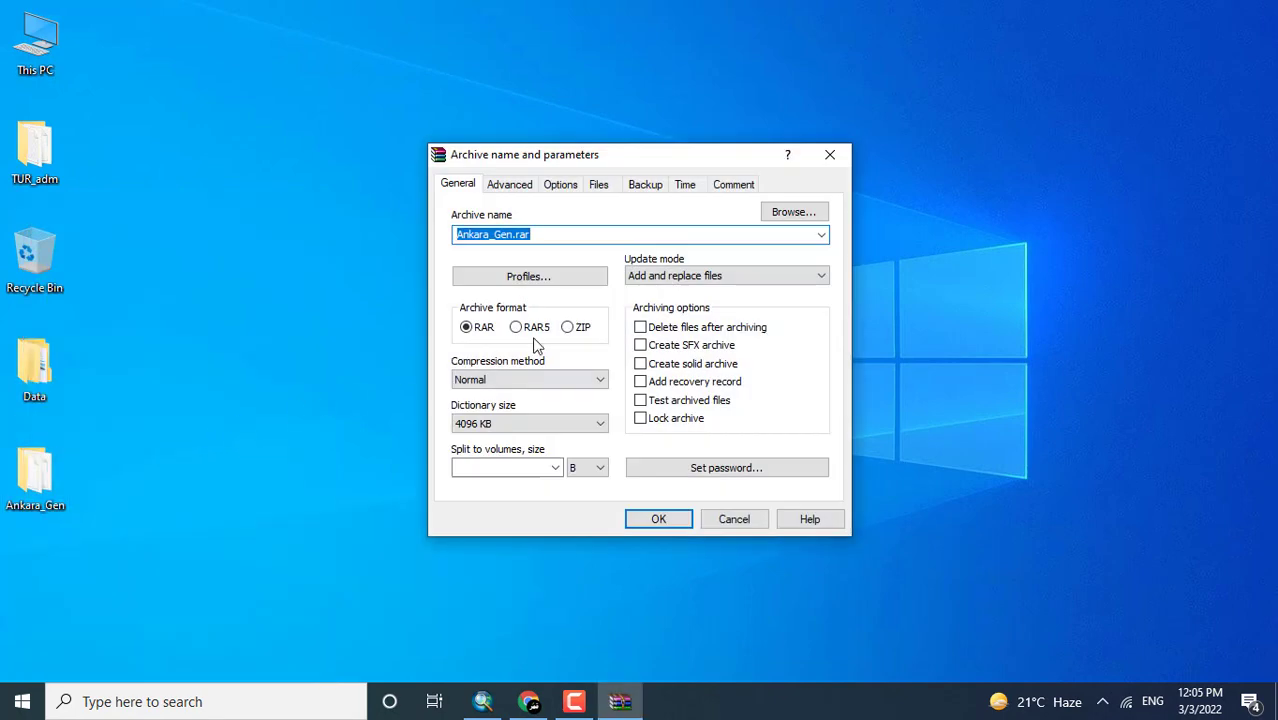
left_click(567, 328)
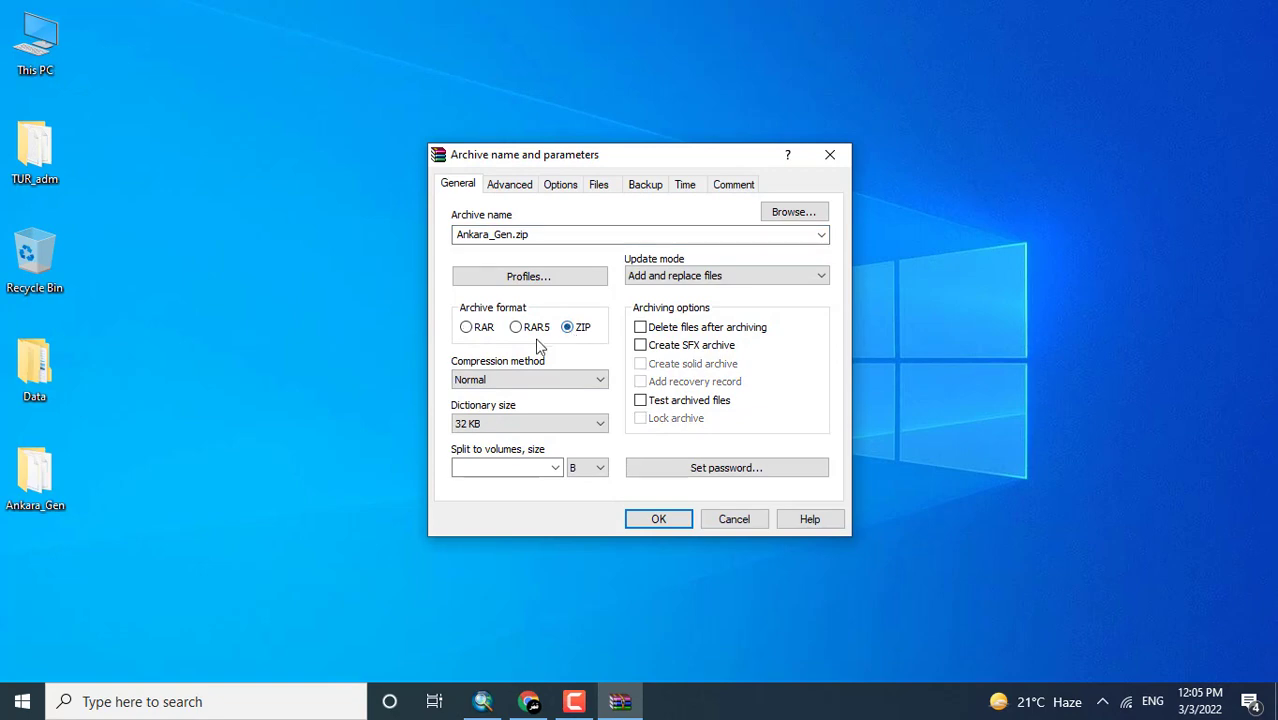
left_click(659, 519)
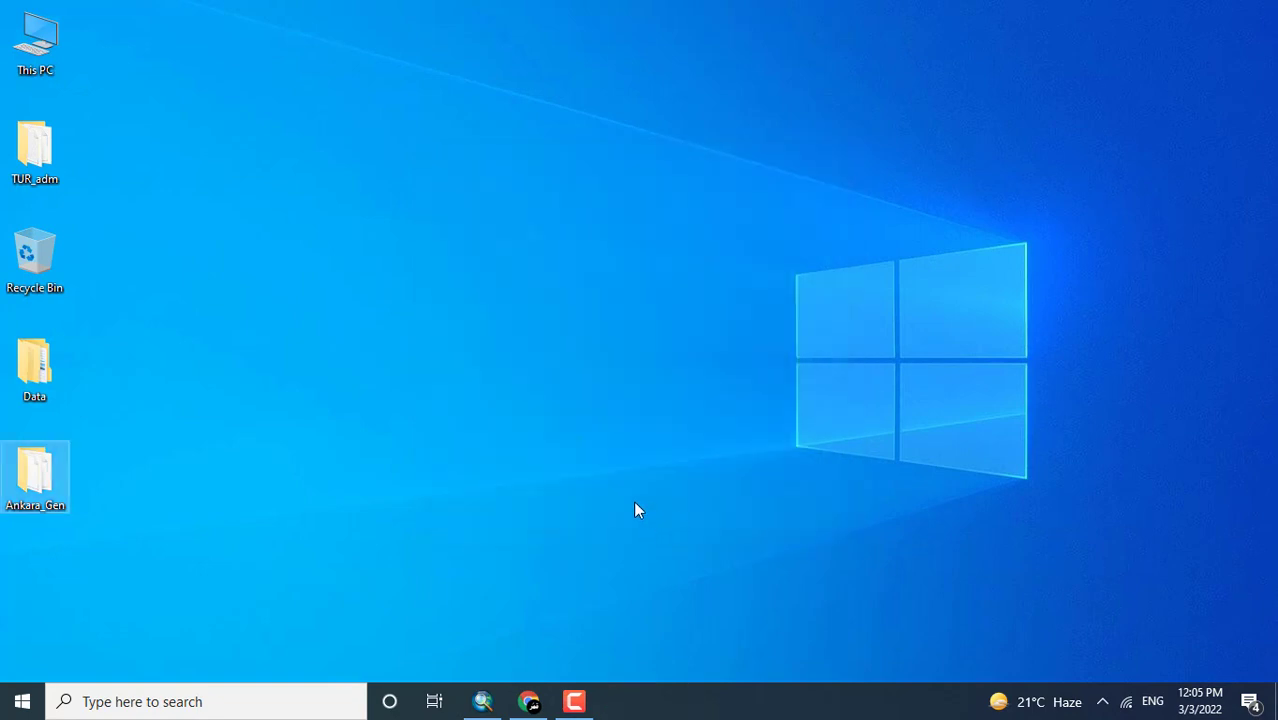
right_click(245, 576)
left_click(340, 391)
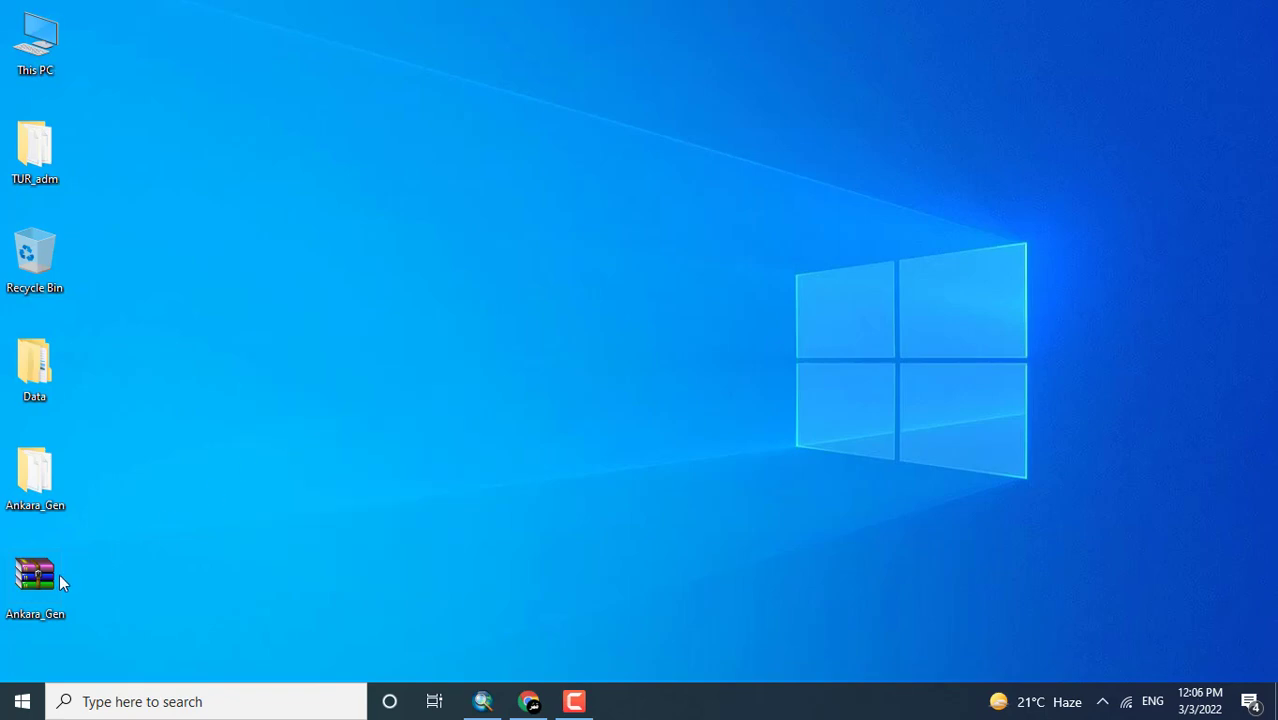
left_click(59, 582)
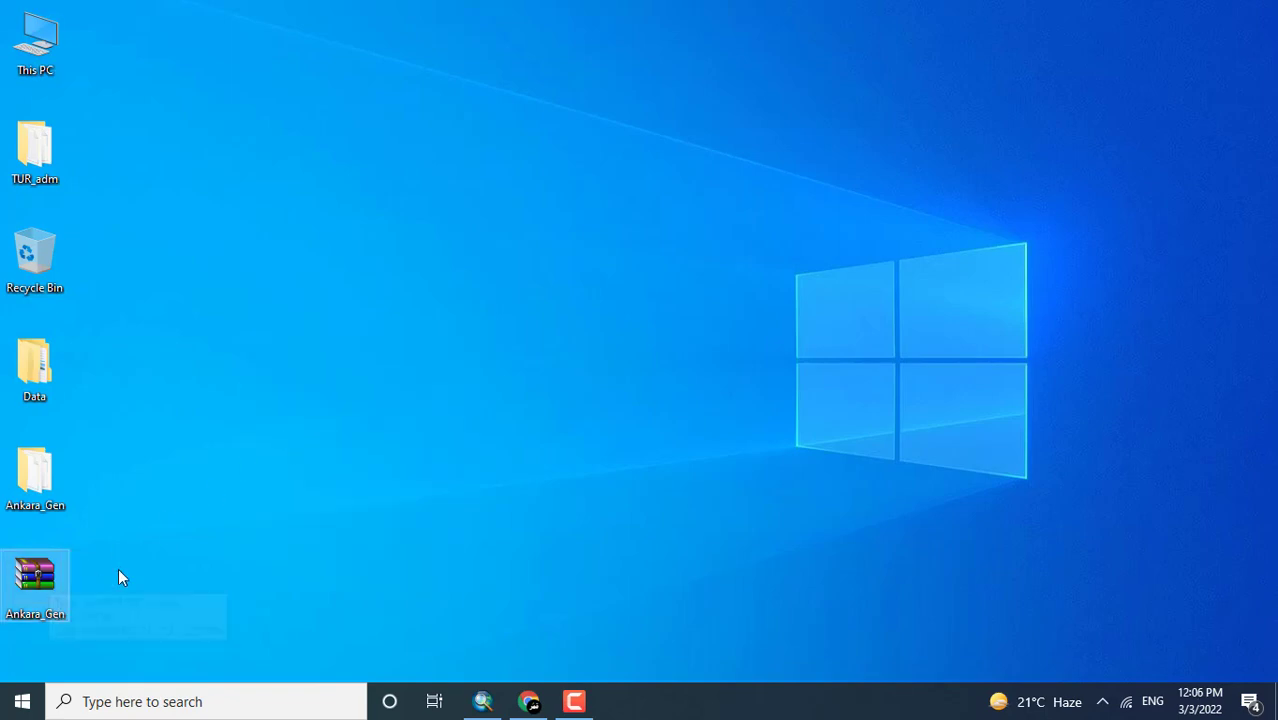
Switch to Chrome and look over the EROS Registration System page.
left_click(530, 703)
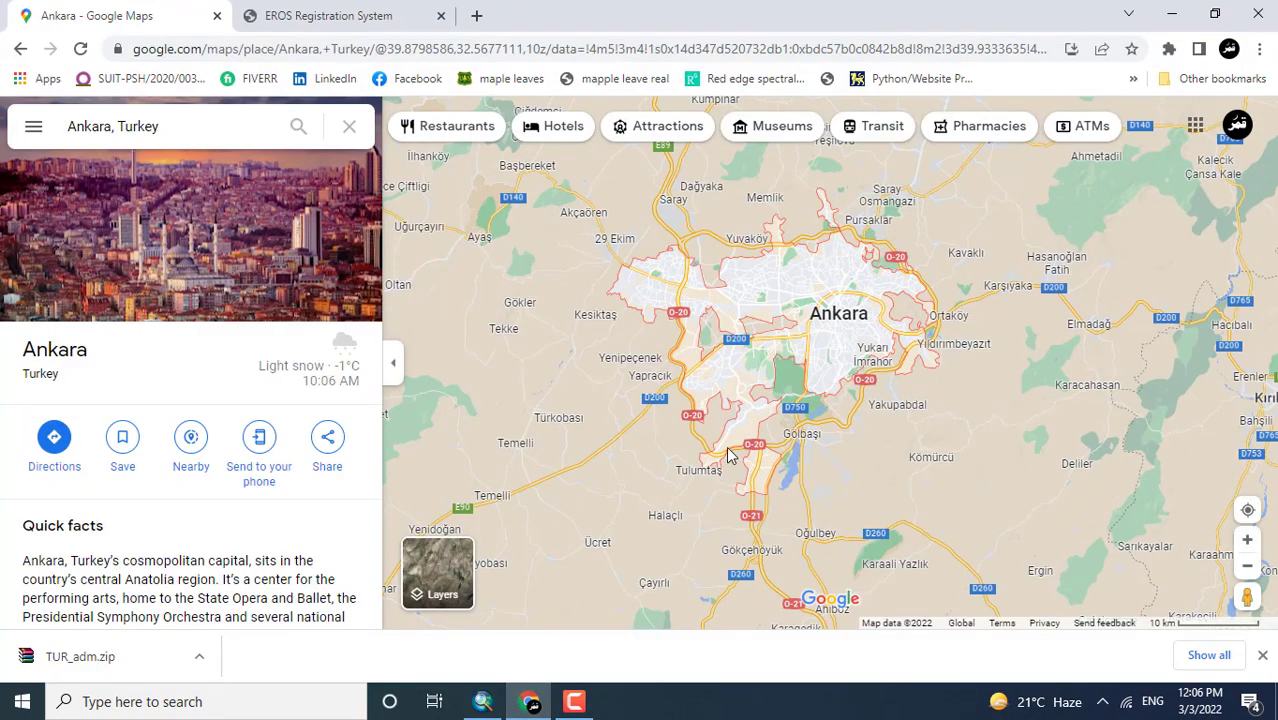
left_click(323, 10)
scroll(466, 358, "down", 6)
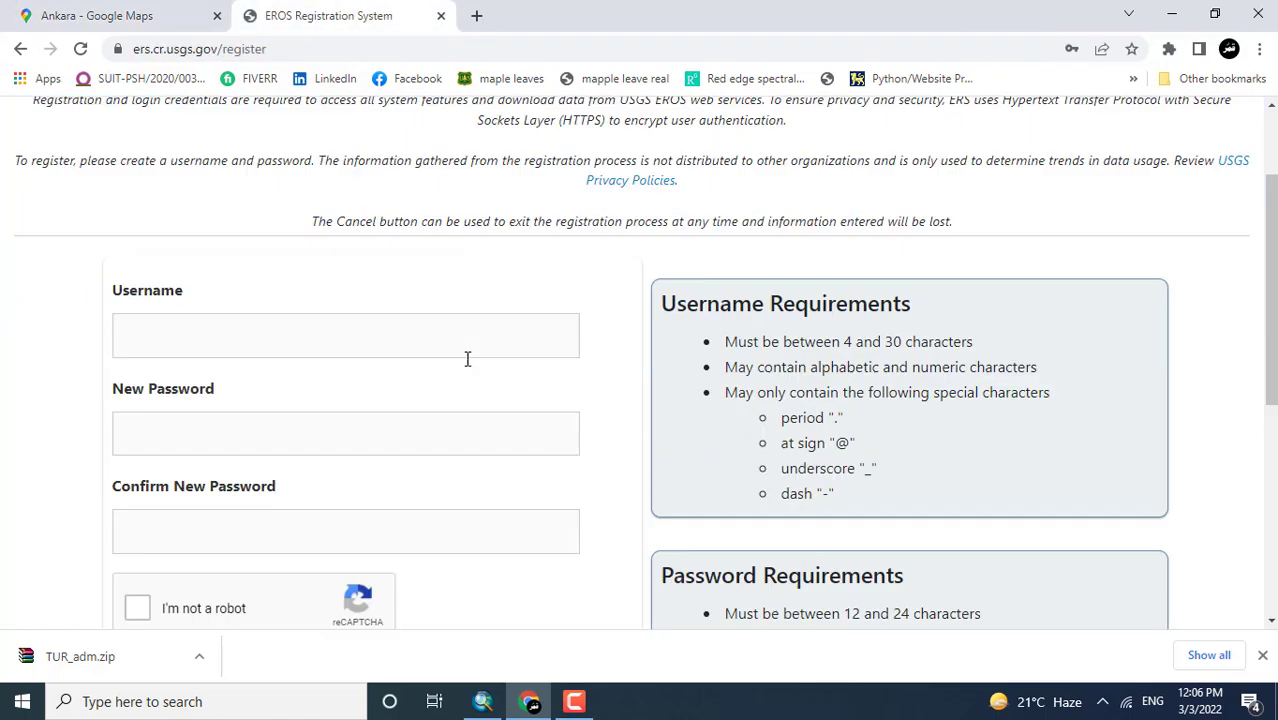
scroll(400, 300, "up", 6)
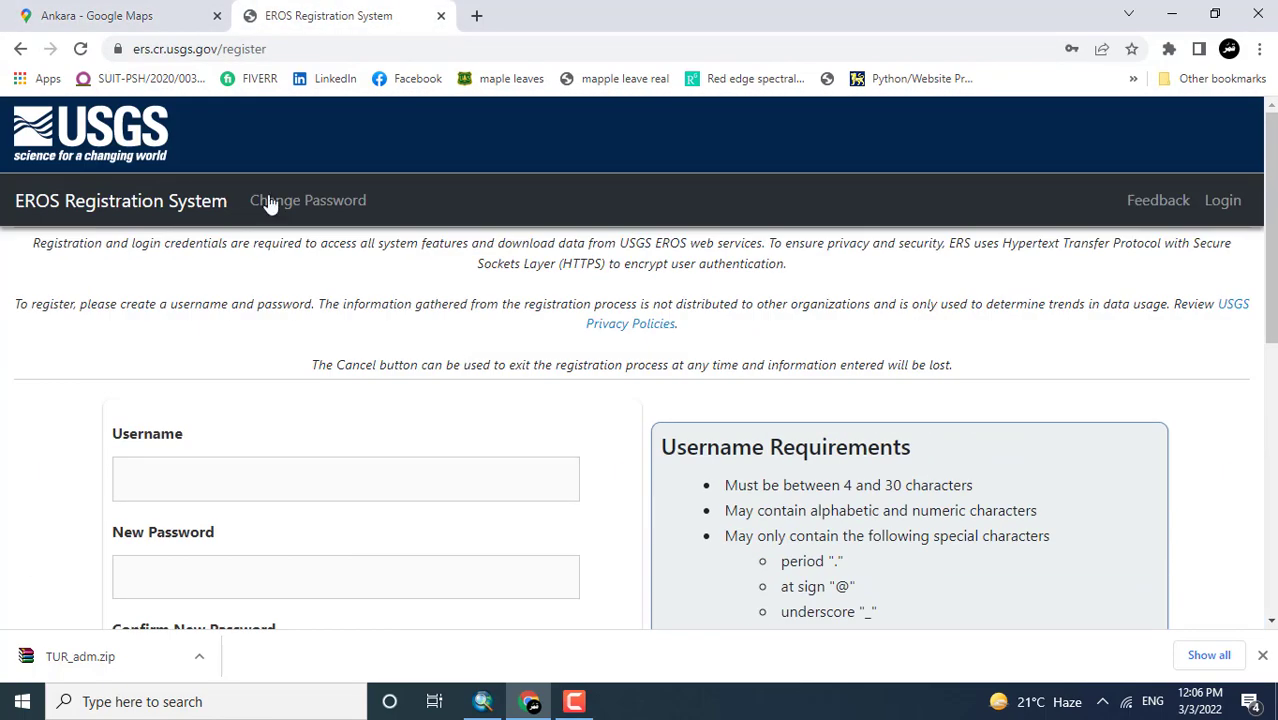
Replace the registration page with a new tab, search for usgs earthexplorer, and open the EarthExplorer site.
left_click(477, 16)
left_click(441, 16)
left_click(407, 46)
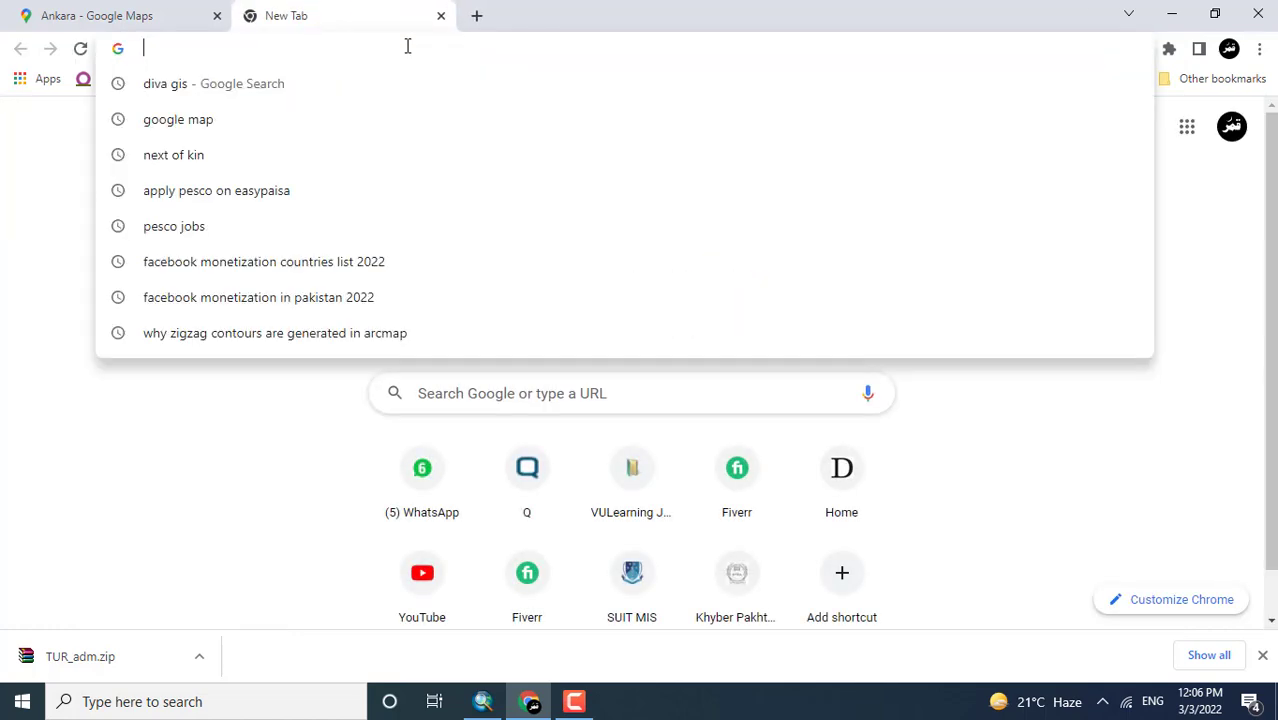
type("usgs")
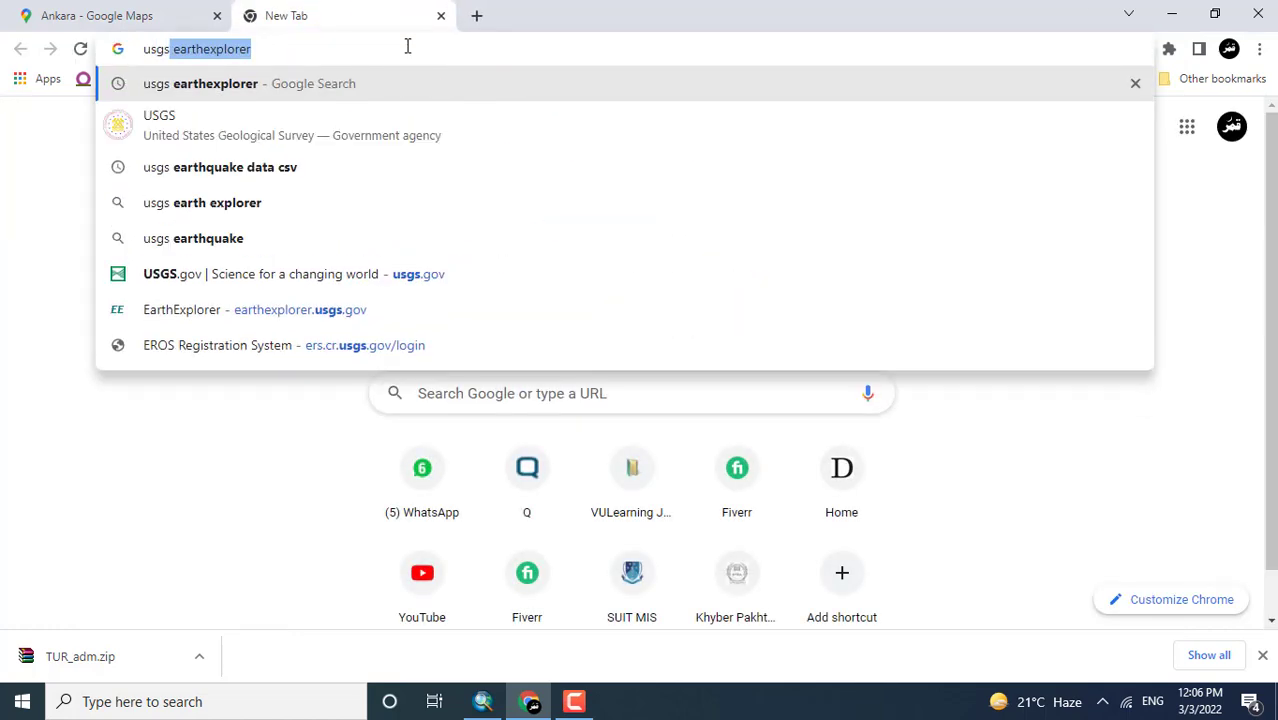
key("Return")
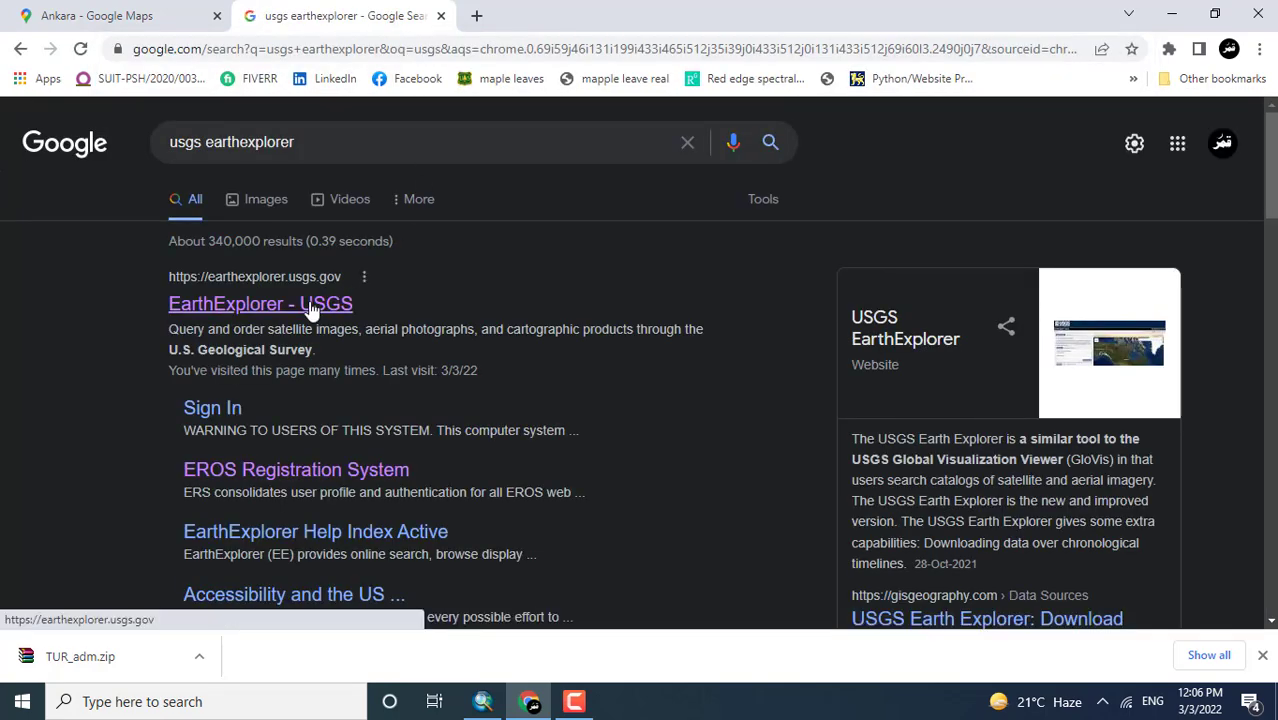
left_click(311, 311)
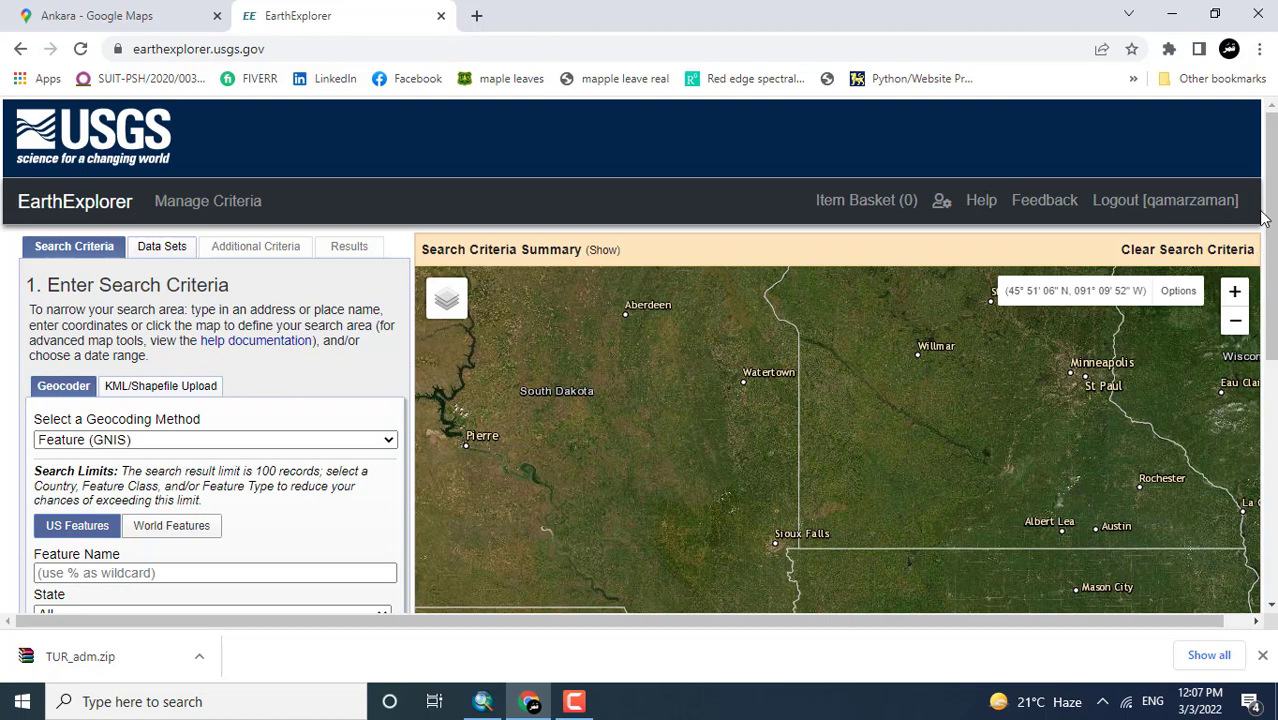
Look over the search criteria, the data set categories and the available geocoding methods.
scroll(1271, 258, "down", 2)
left_click_drag(1272, 265, 1275, 180)
left_click(160, 250)
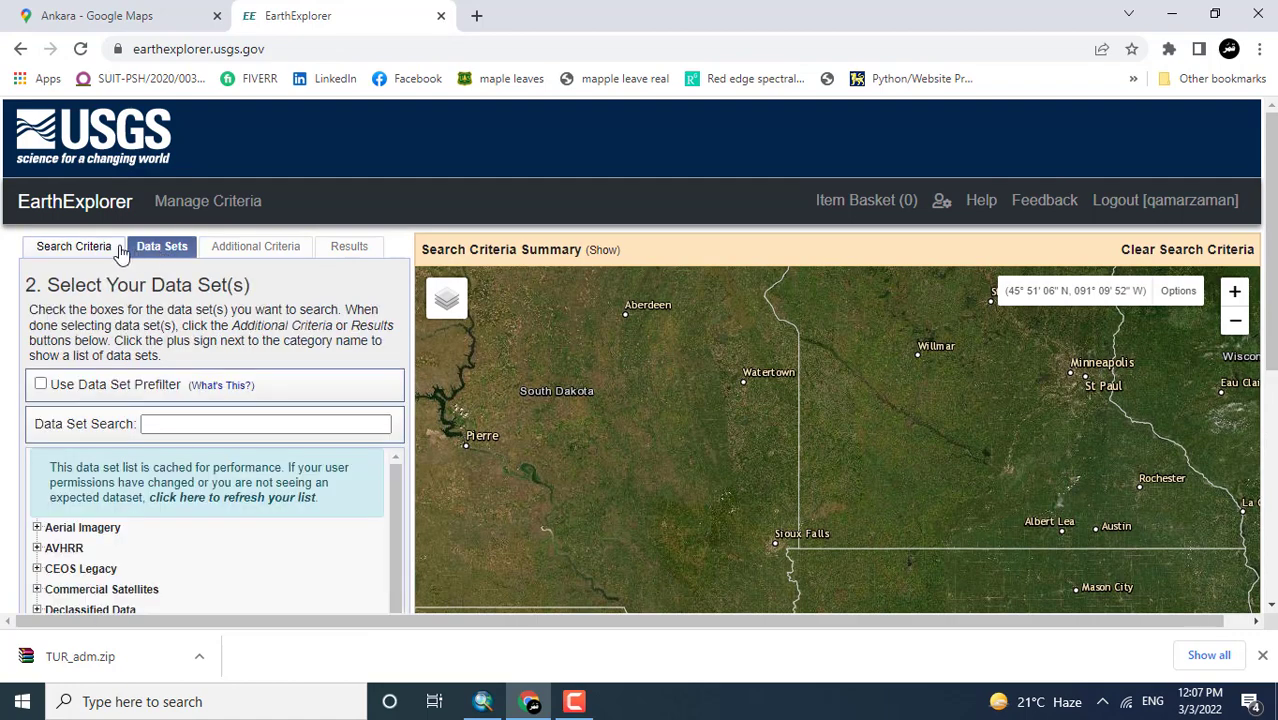
left_click(90, 252)
left_click(138, 445)
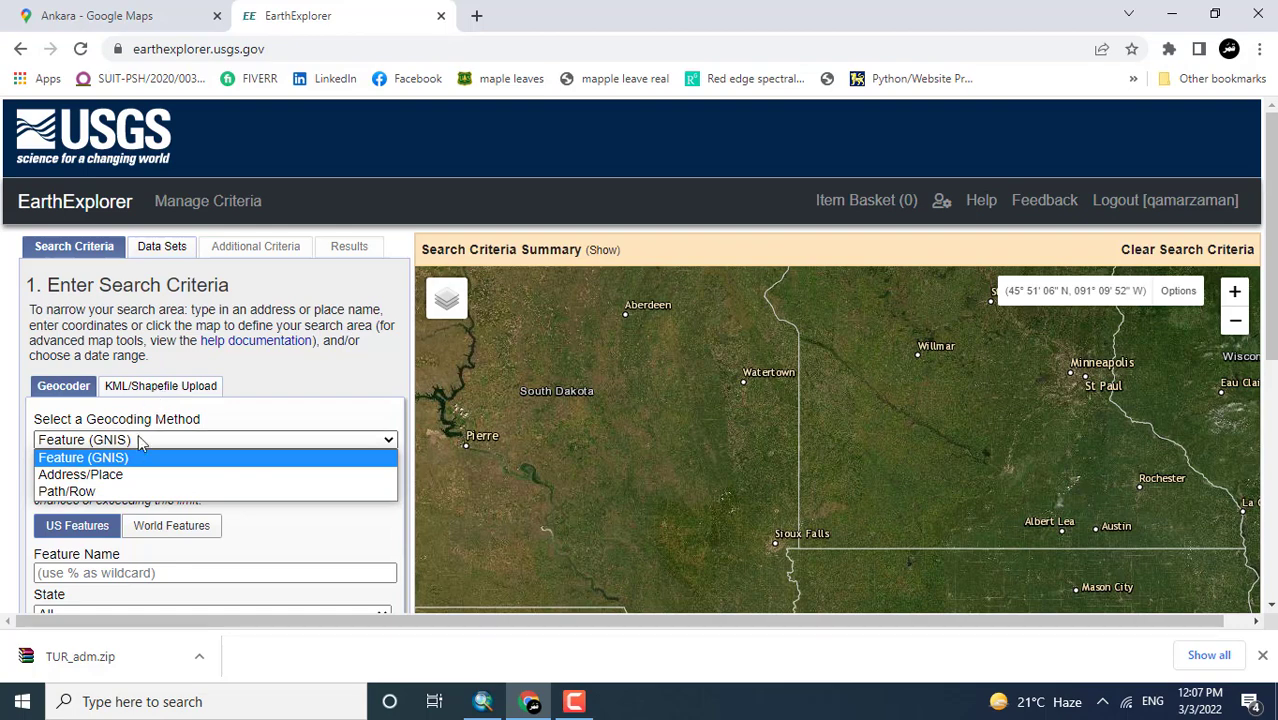
left_click(168, 397)
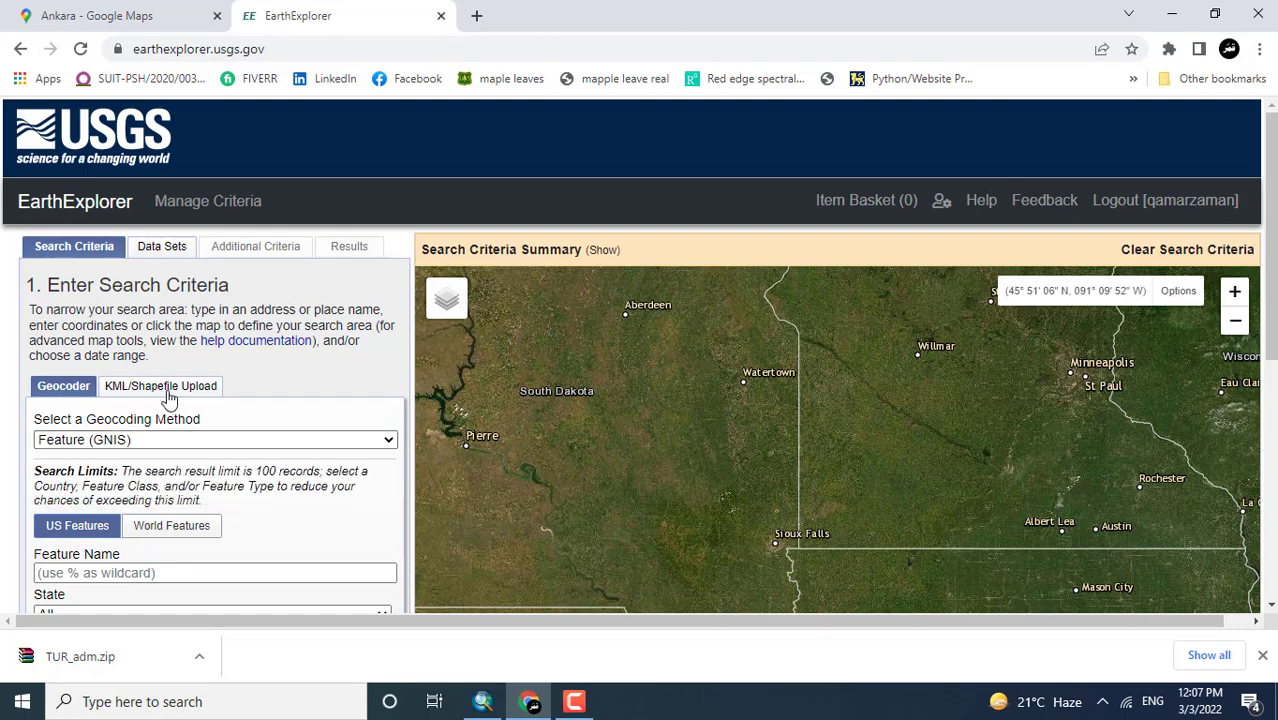
Choose file upload for defining the search area and set the upload format to Shapefile.
left_click(165, 390)
left_click(105, 456)
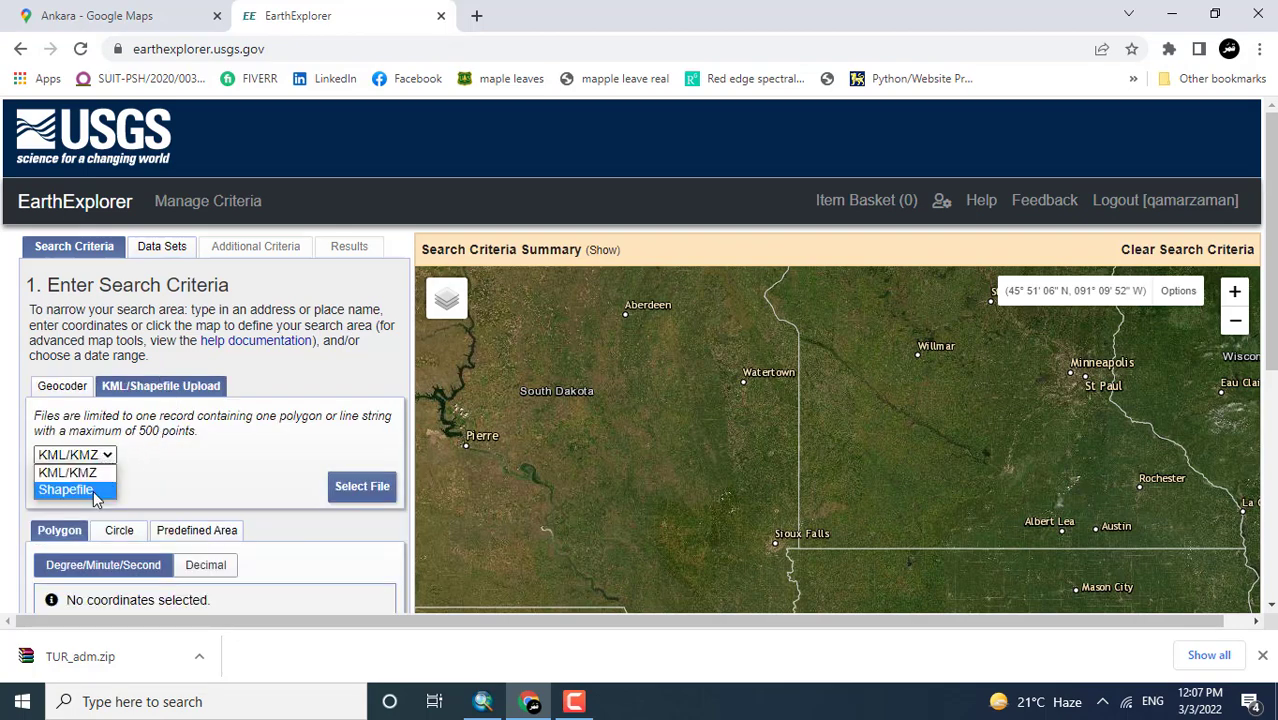
left_click(94, 490)
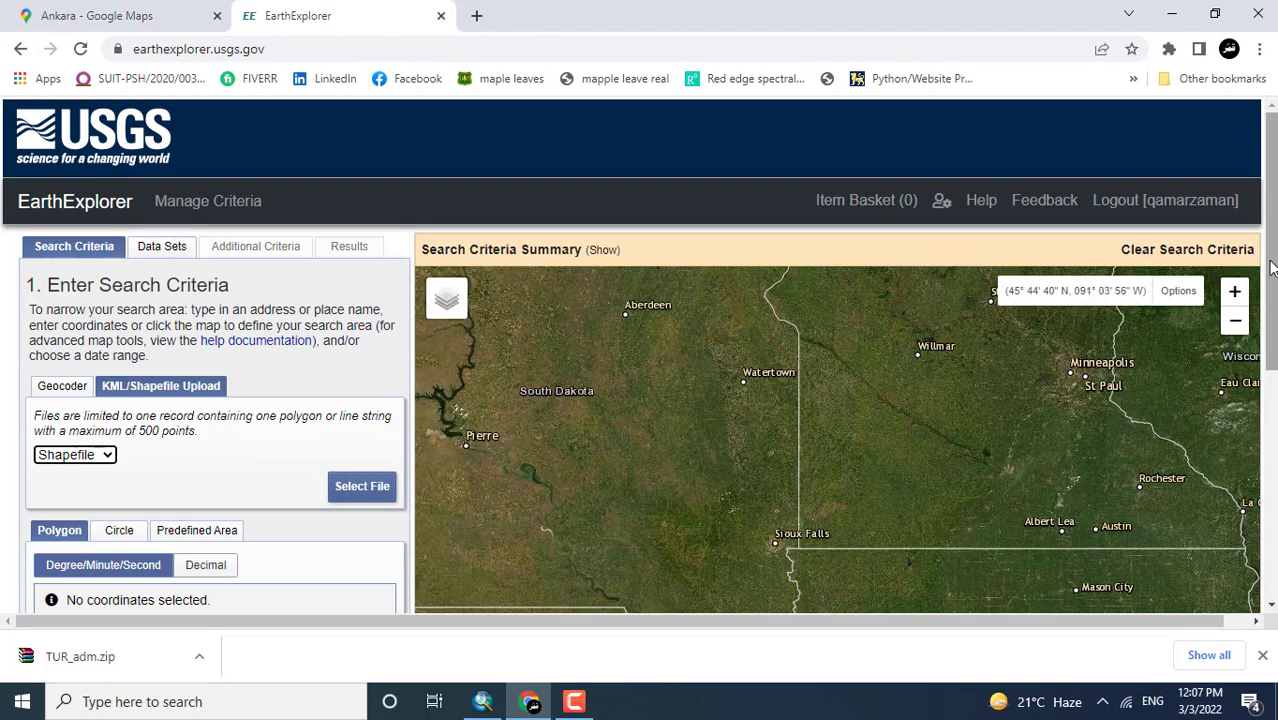
Set the start date of the search date range to 06/28/2012.
left_click_drag(1266, 272, 1250, 377)
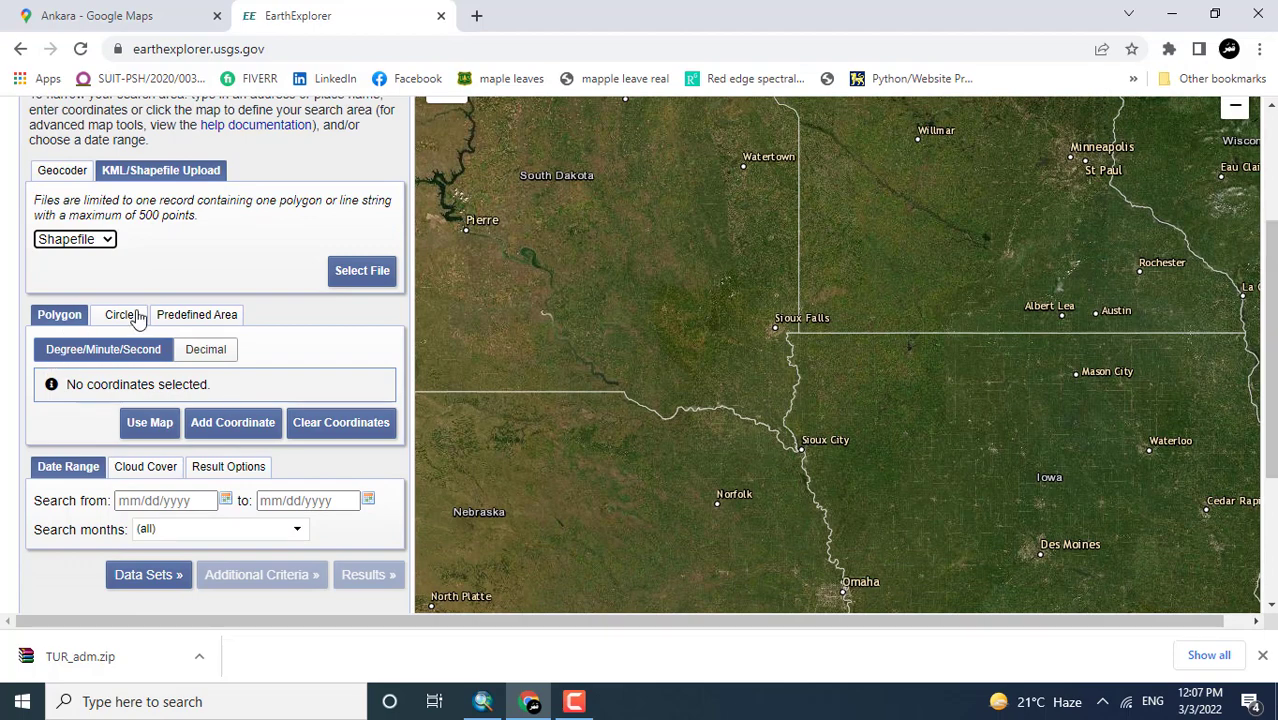
left_click(222, 500)
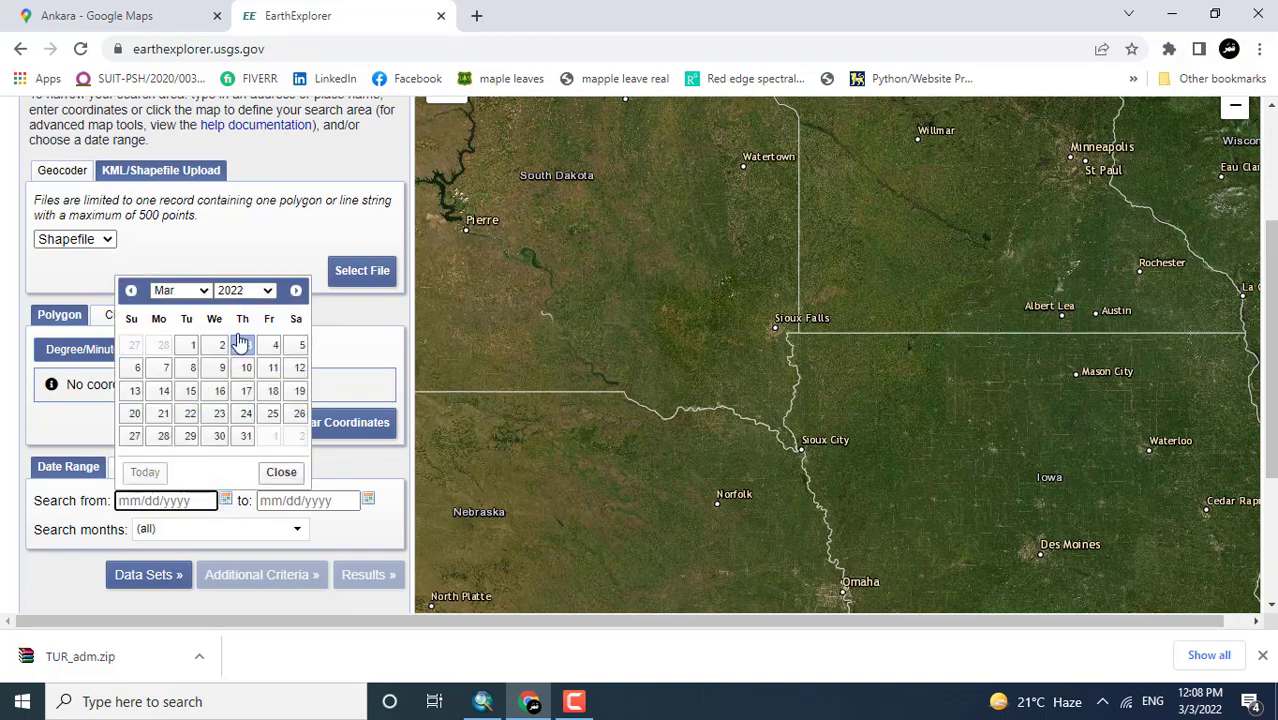
left_click(269, 291)
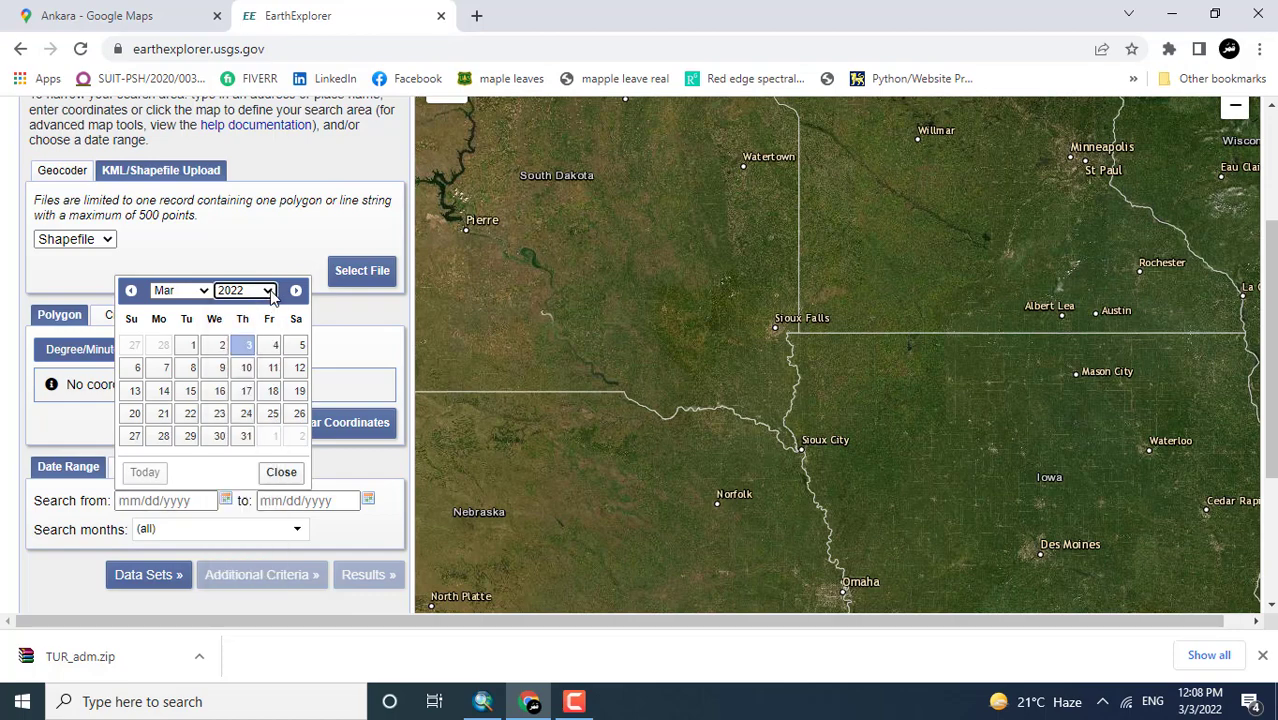
left_click(269, 291)
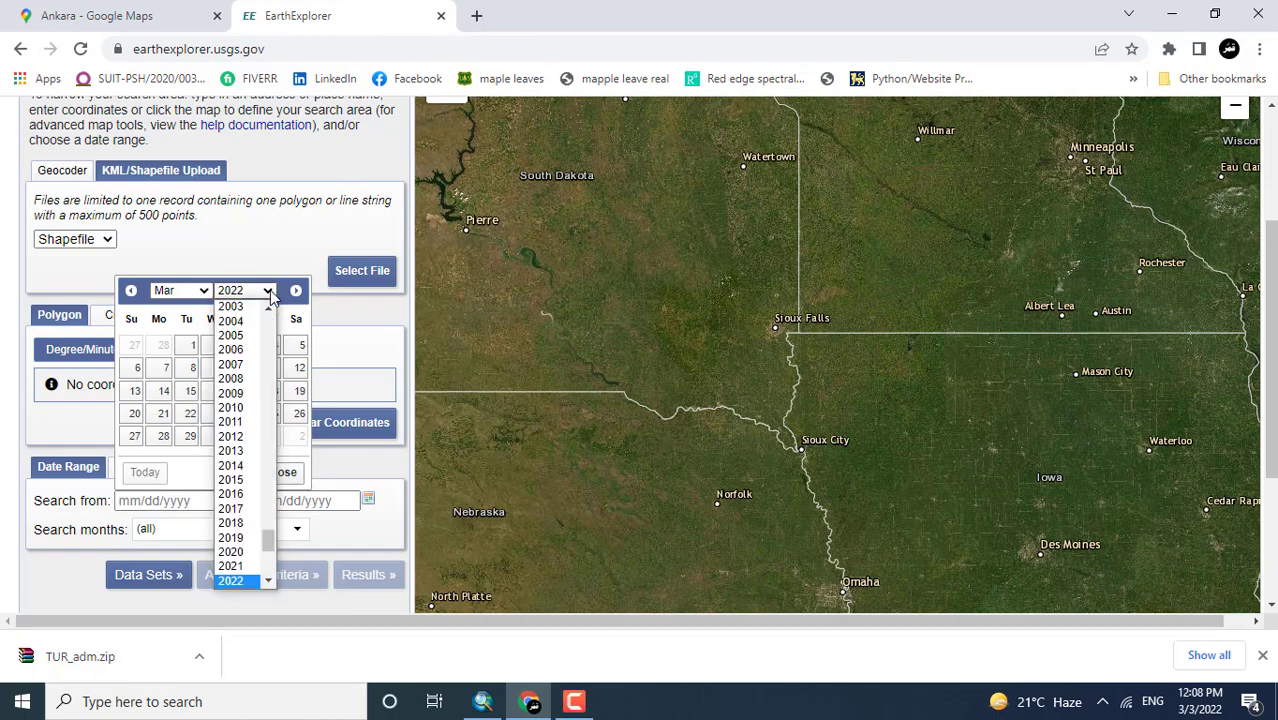
left_click(249, 442)
left_click(185, 291)
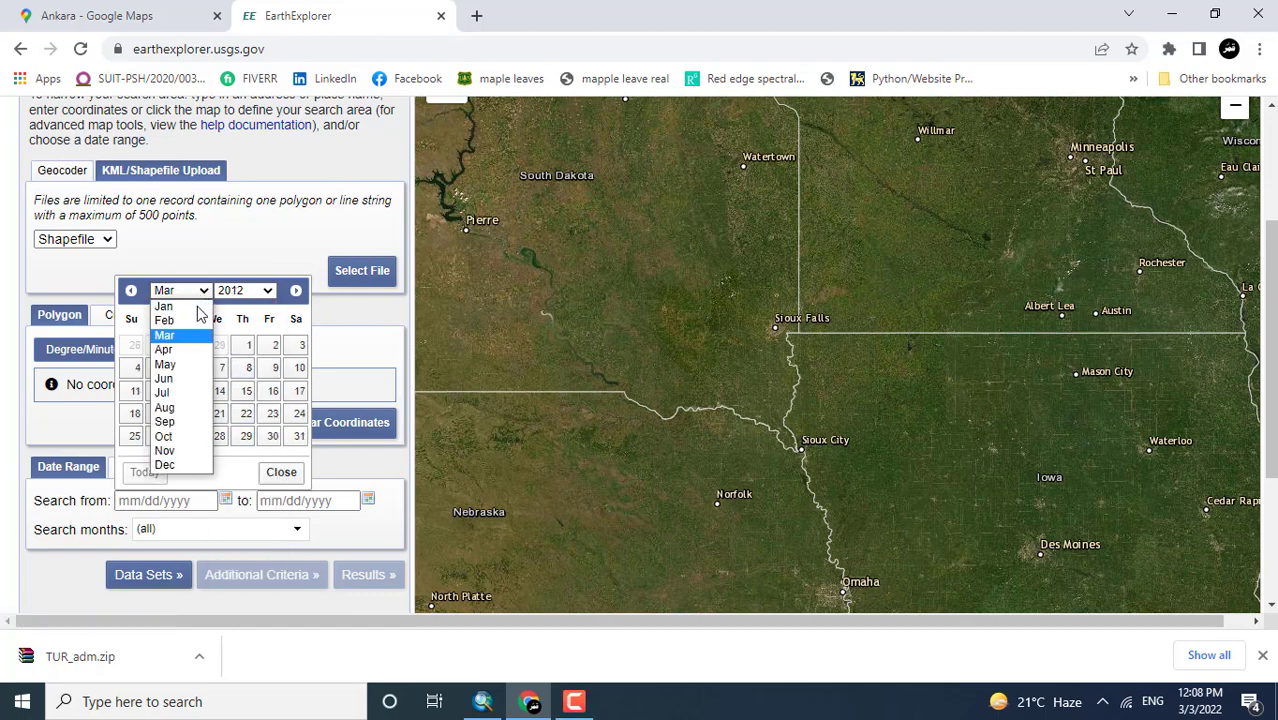
left_click(178, 379)
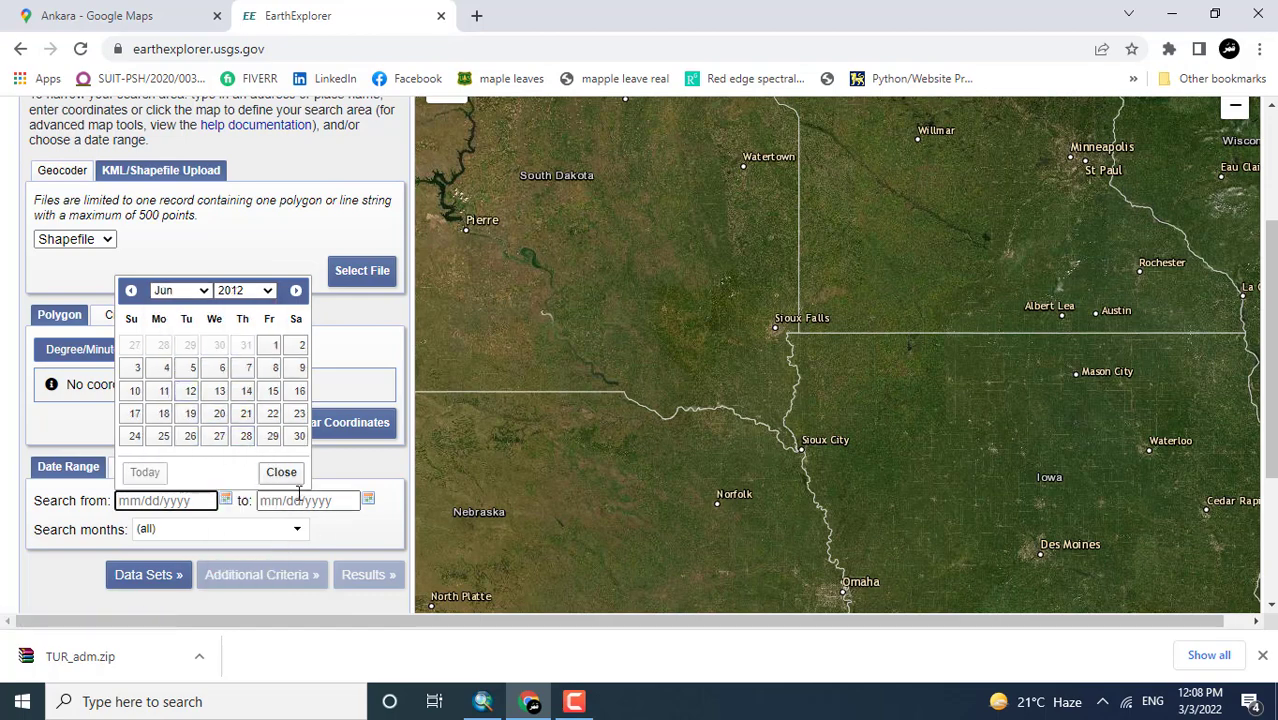
left_click(244, 444)
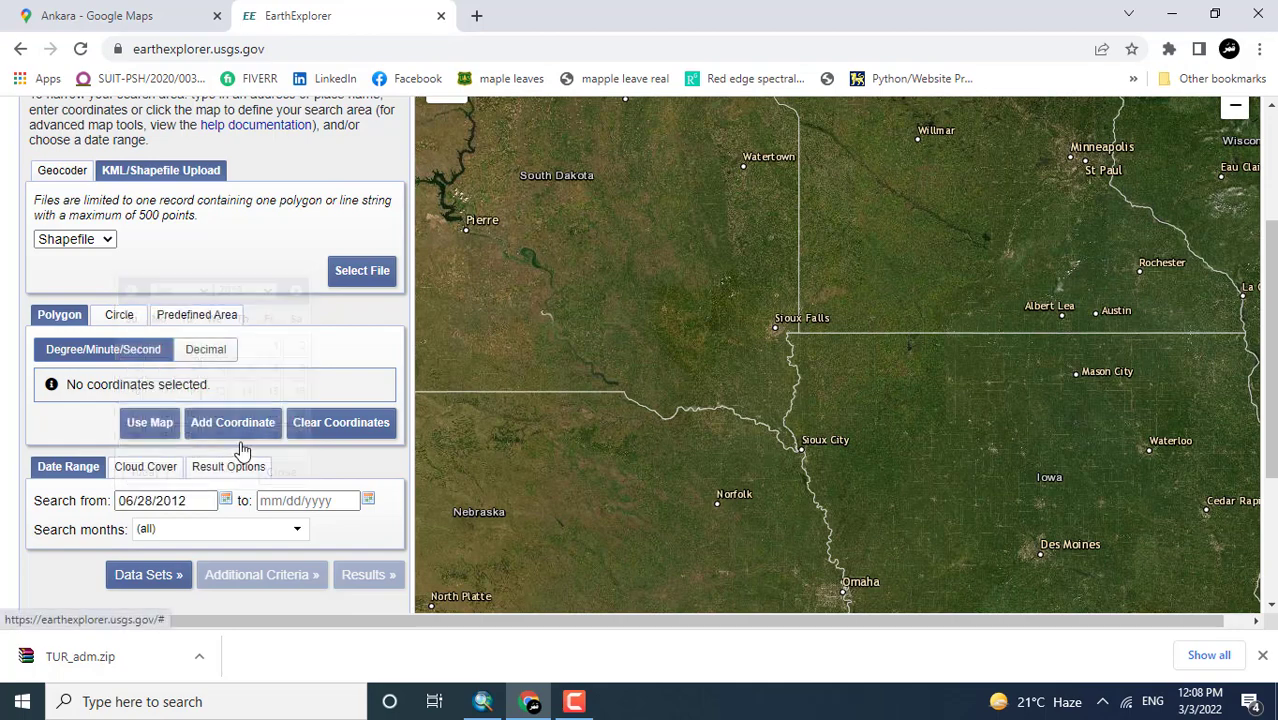
Set the end date of the search date range to 03/24/2022 and continue to the data set selection.
left_click(367, 499)
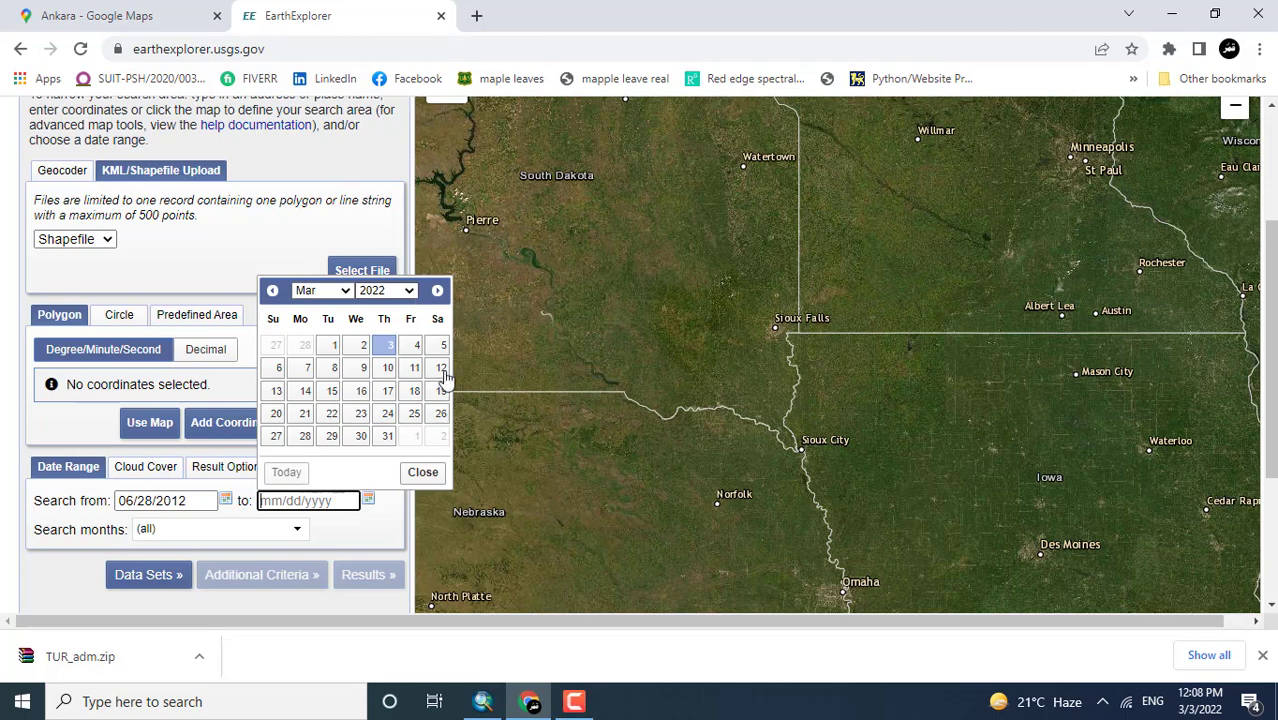
left_click(386, 416)
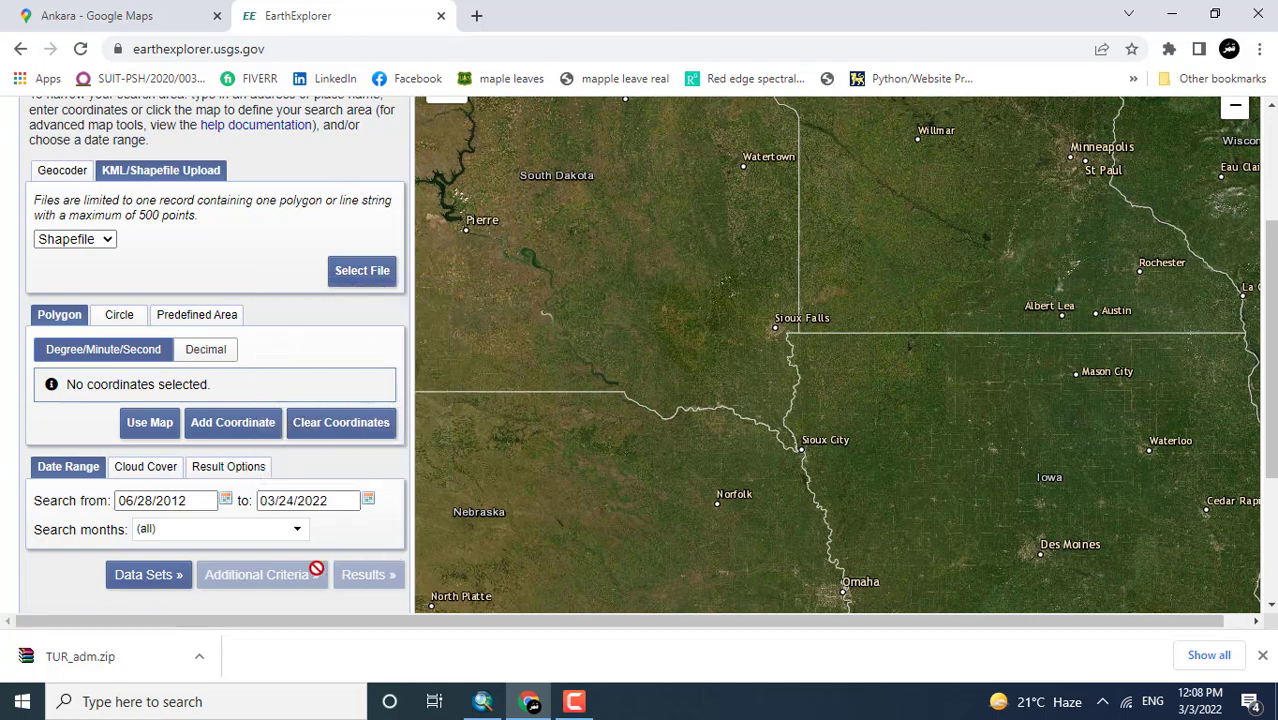
left_click(180, 574)
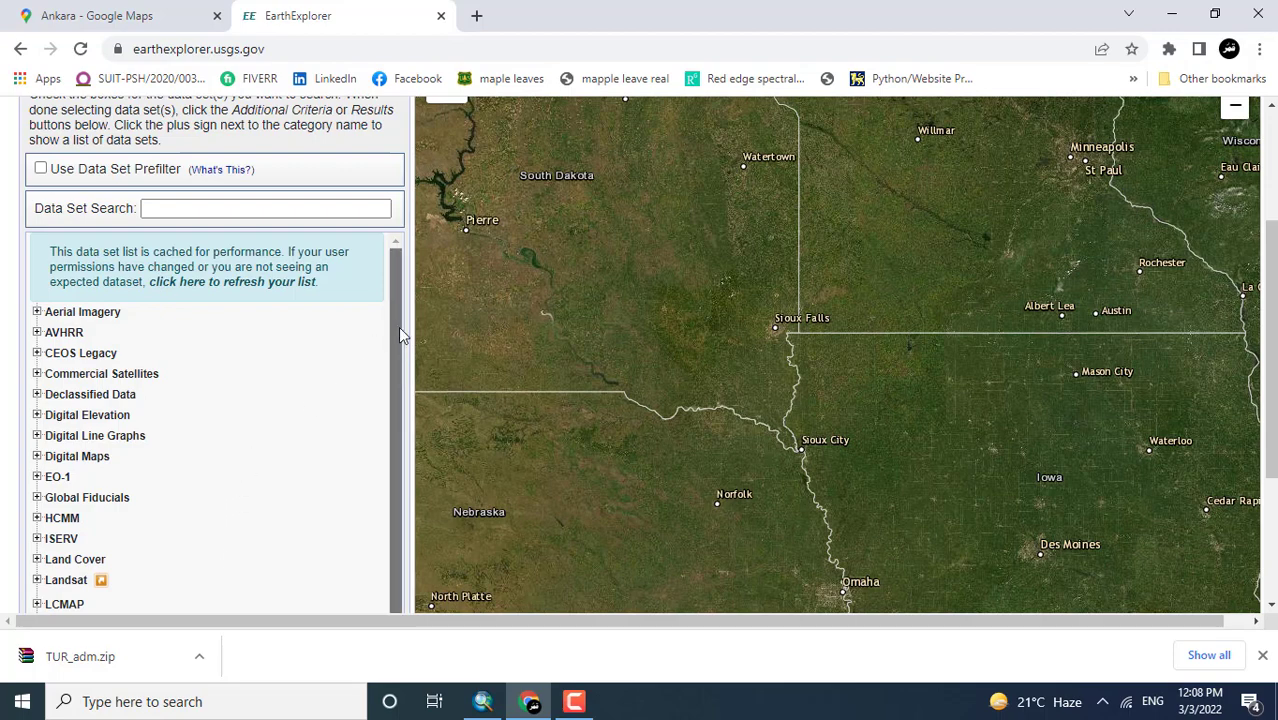
Expand Landsat and Landsat Collection 2 Level-1, and select the Landsat 8-9 OLI/TIRS C2 L1 data set.
scroll(398, 330, "down", 1)
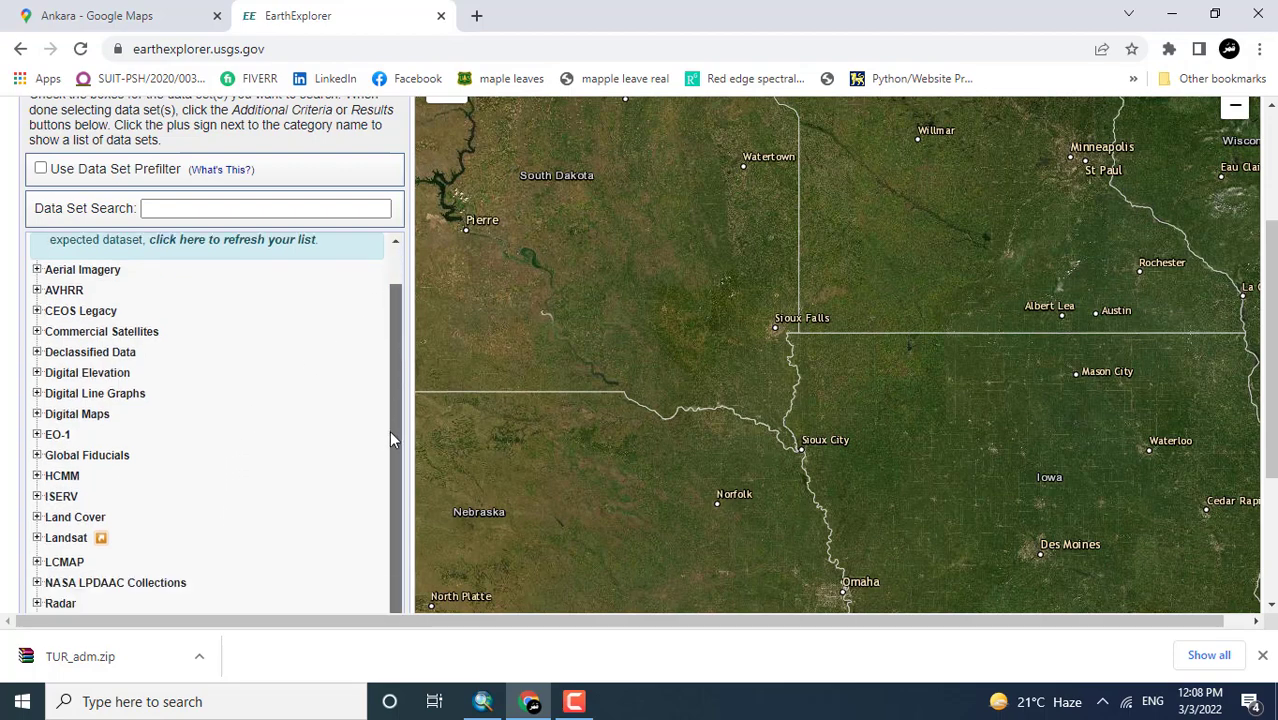
left_click(37, 537)
left_click_drag(396, 440, 388, 547)
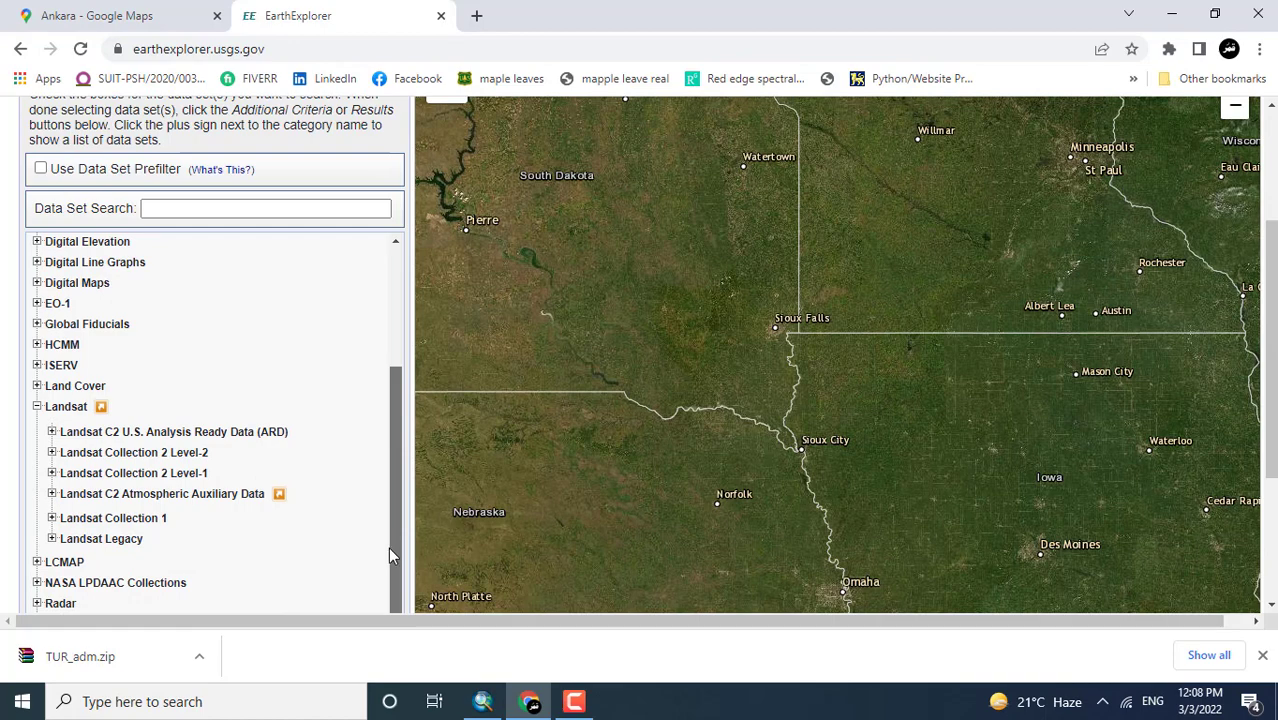
left_click(52, 474)
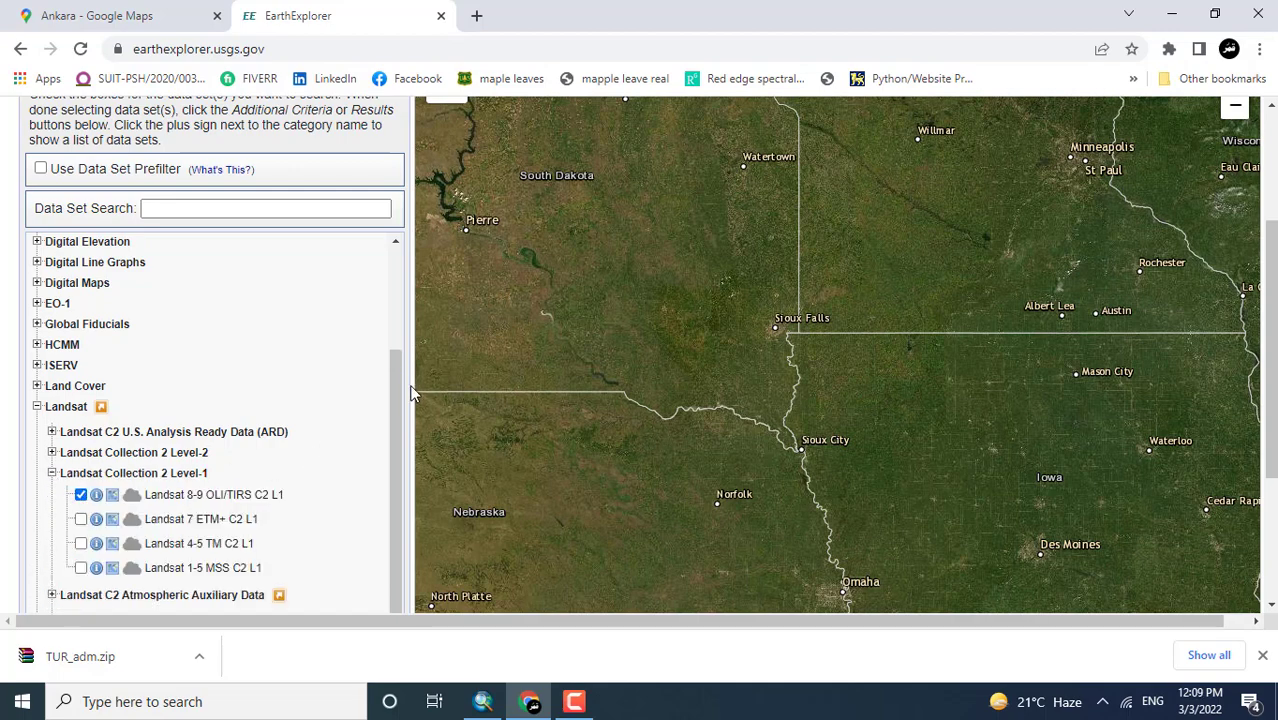
Run the search on the selected Landsat data set without a search area and bring up the results list.
scroll(410, 393, "down", 2)
left_click(358, 496)
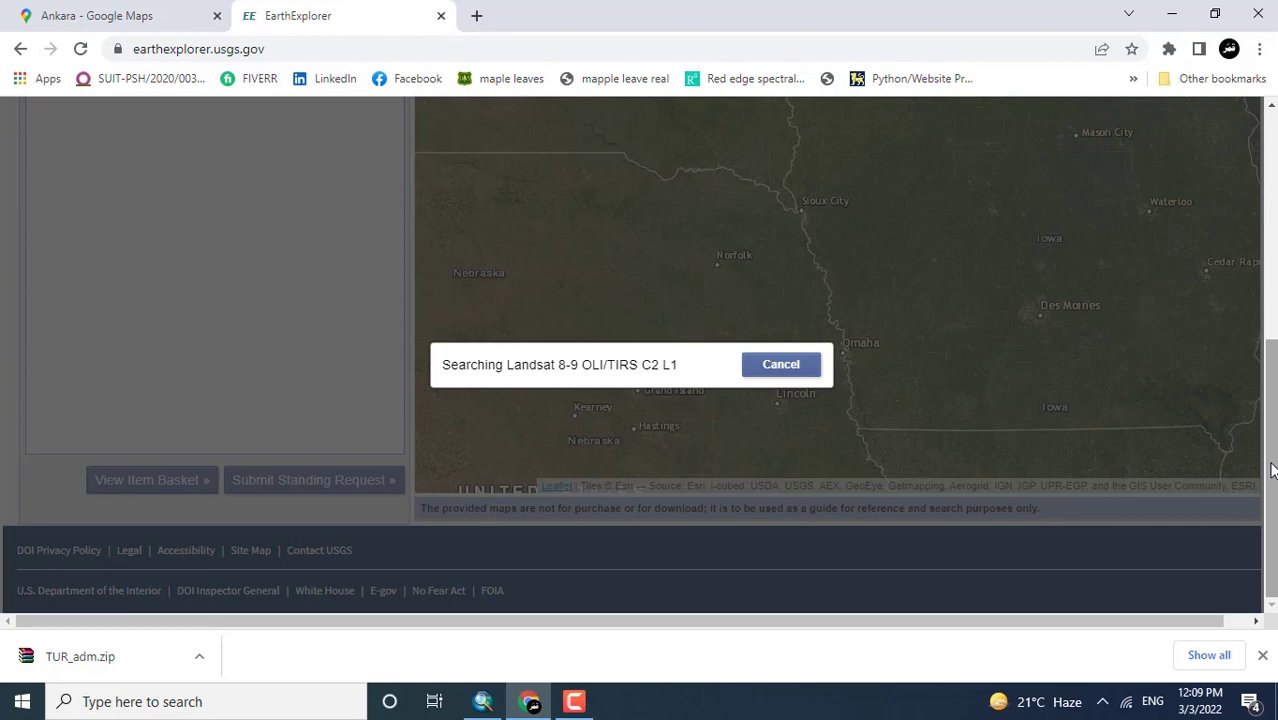
left_click_drag(1272, 470, 1272, 349)
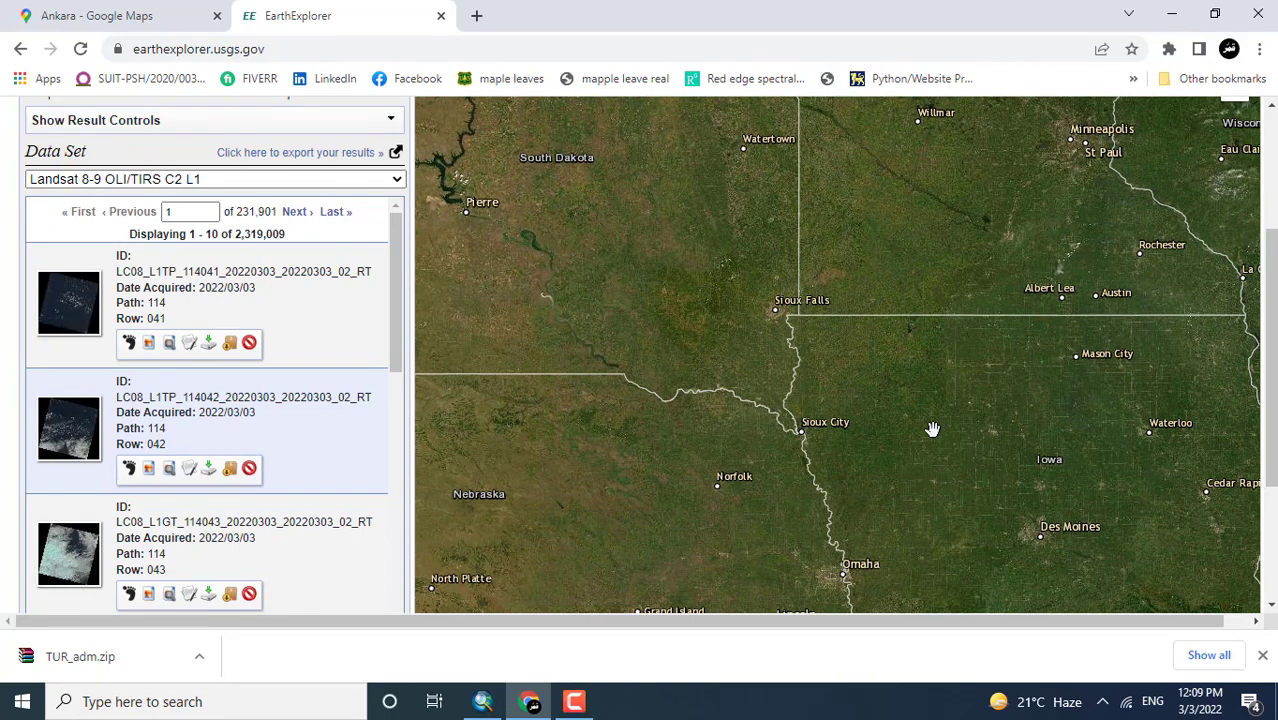
Check on the map where the path 114 row 041 and row 042 scenes lie, using their footprints and browse overlays.
left_click(148, 344)
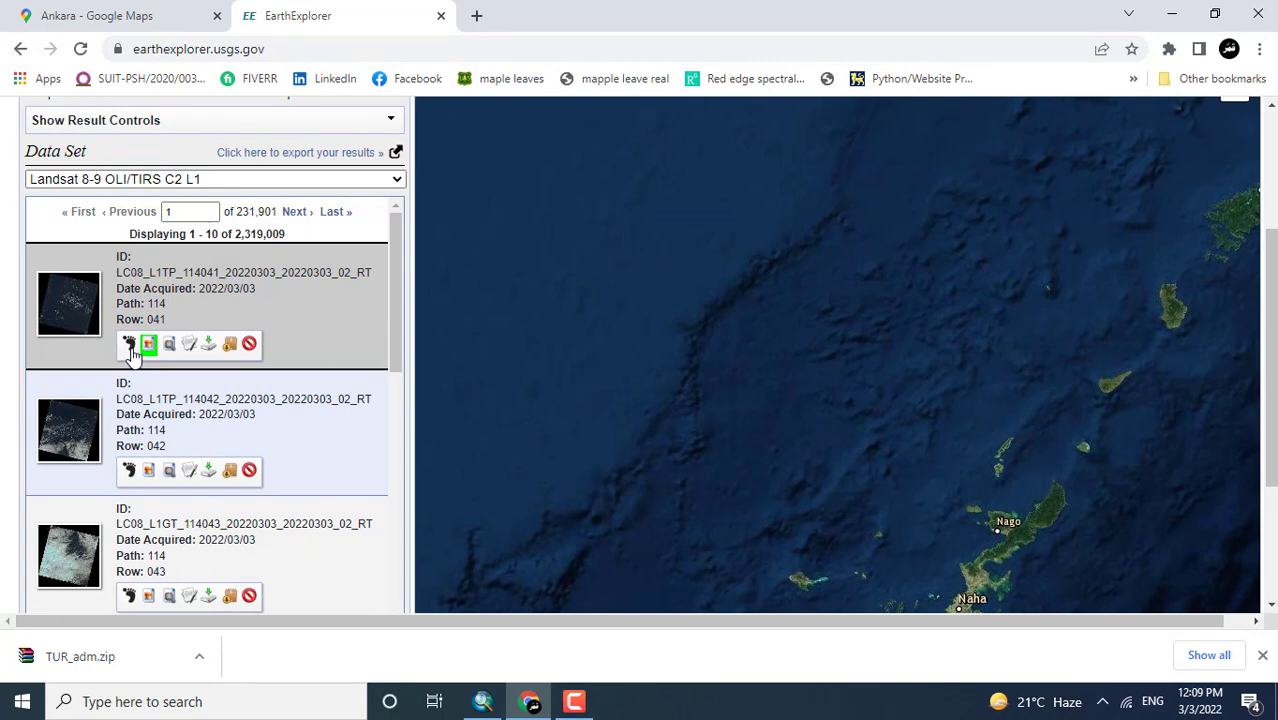
left_click(130, 345)
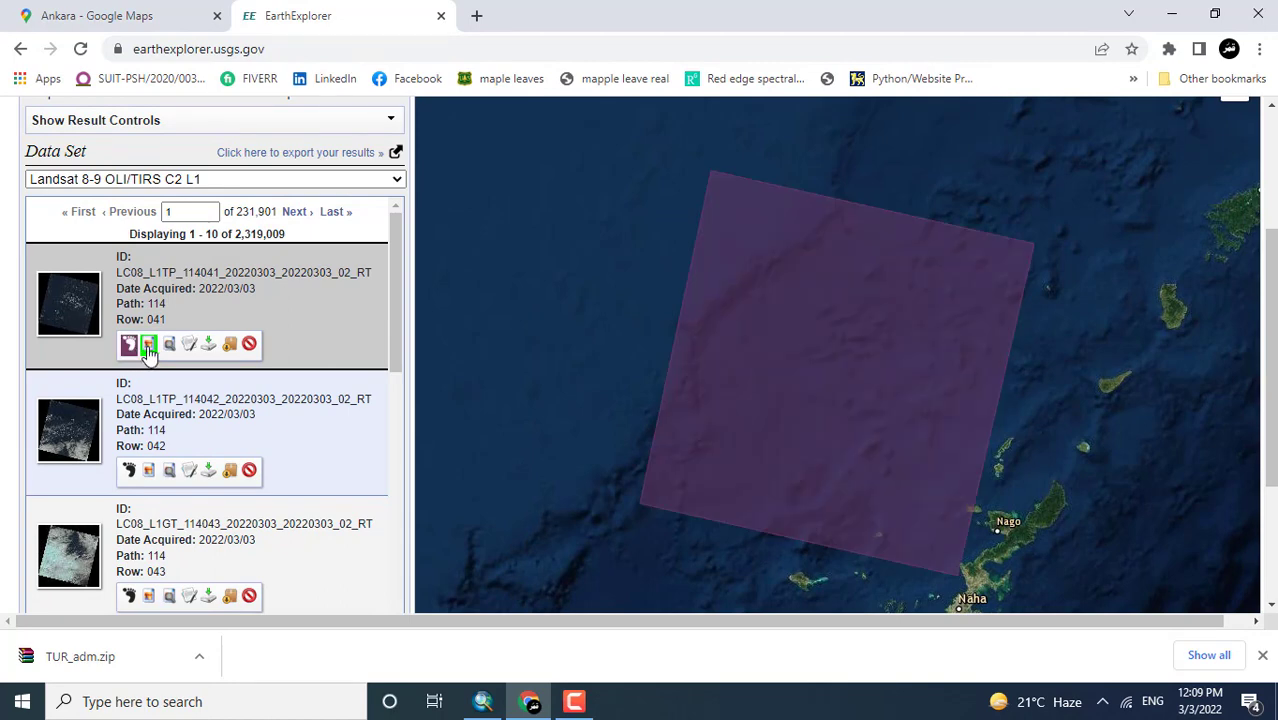
left_click(147, 472)
left_click(130, 471)
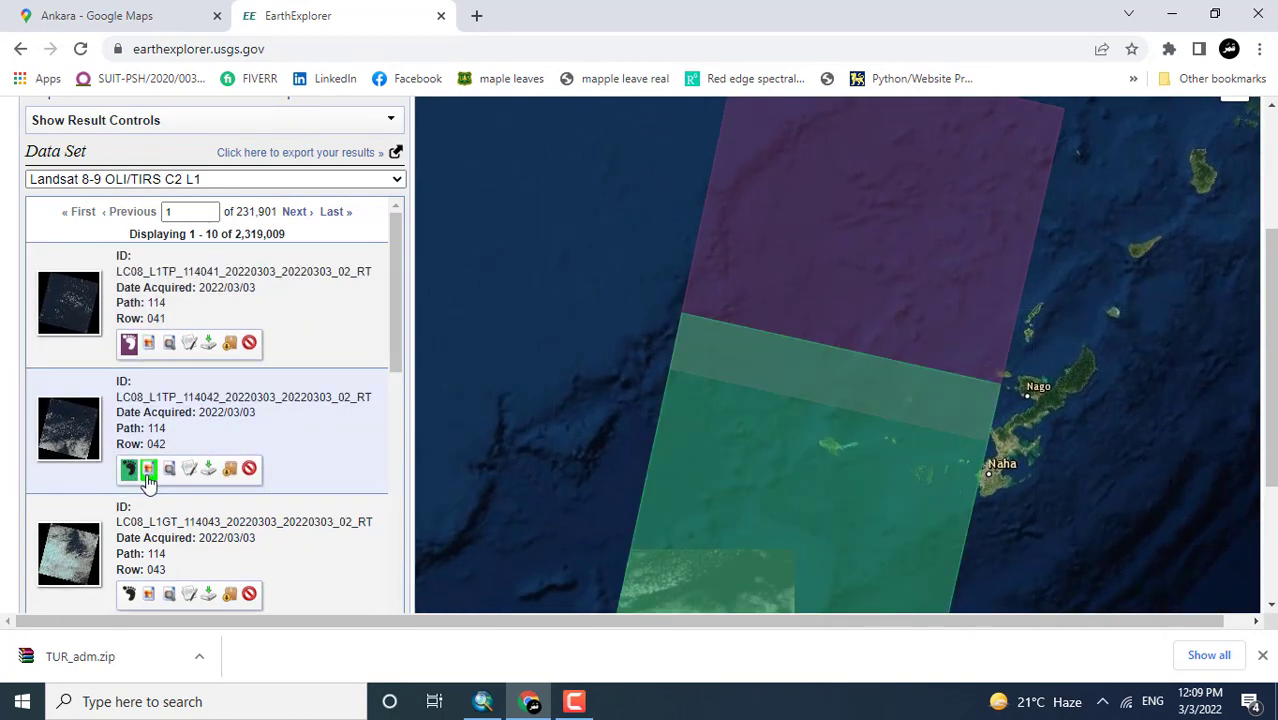
left_click(130, 470)
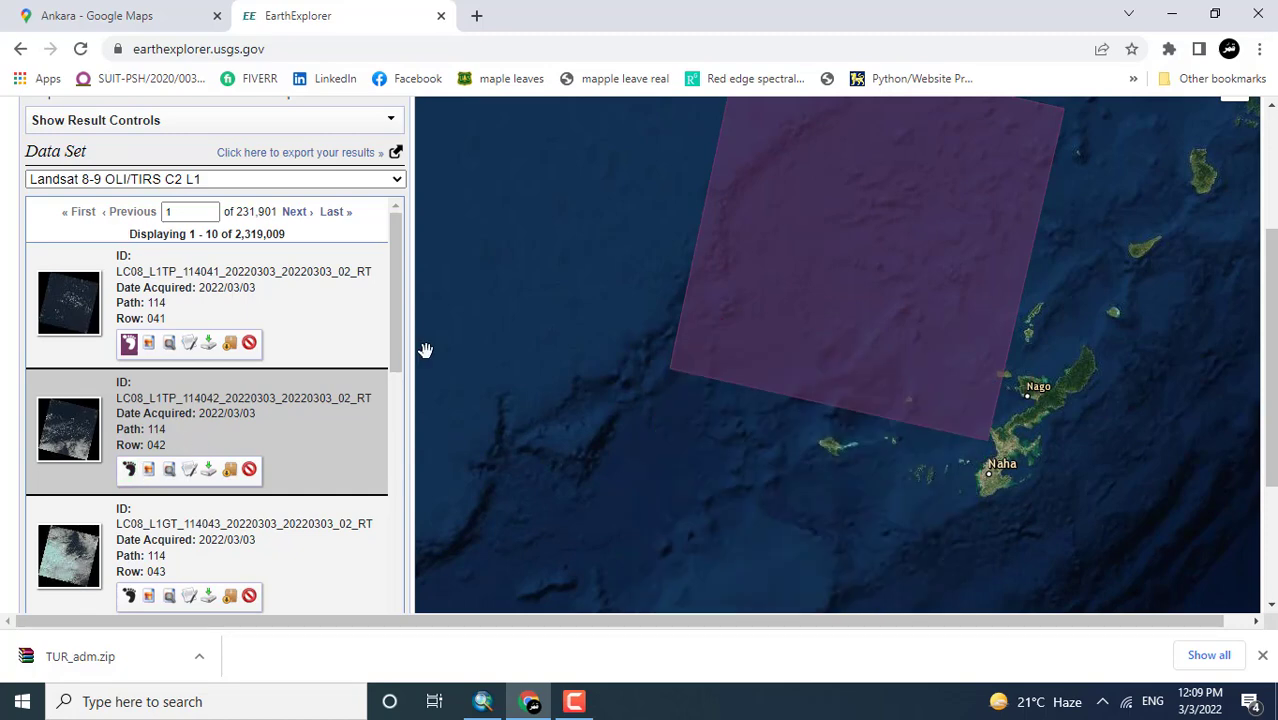
scroll(727, 377, "up", 4)
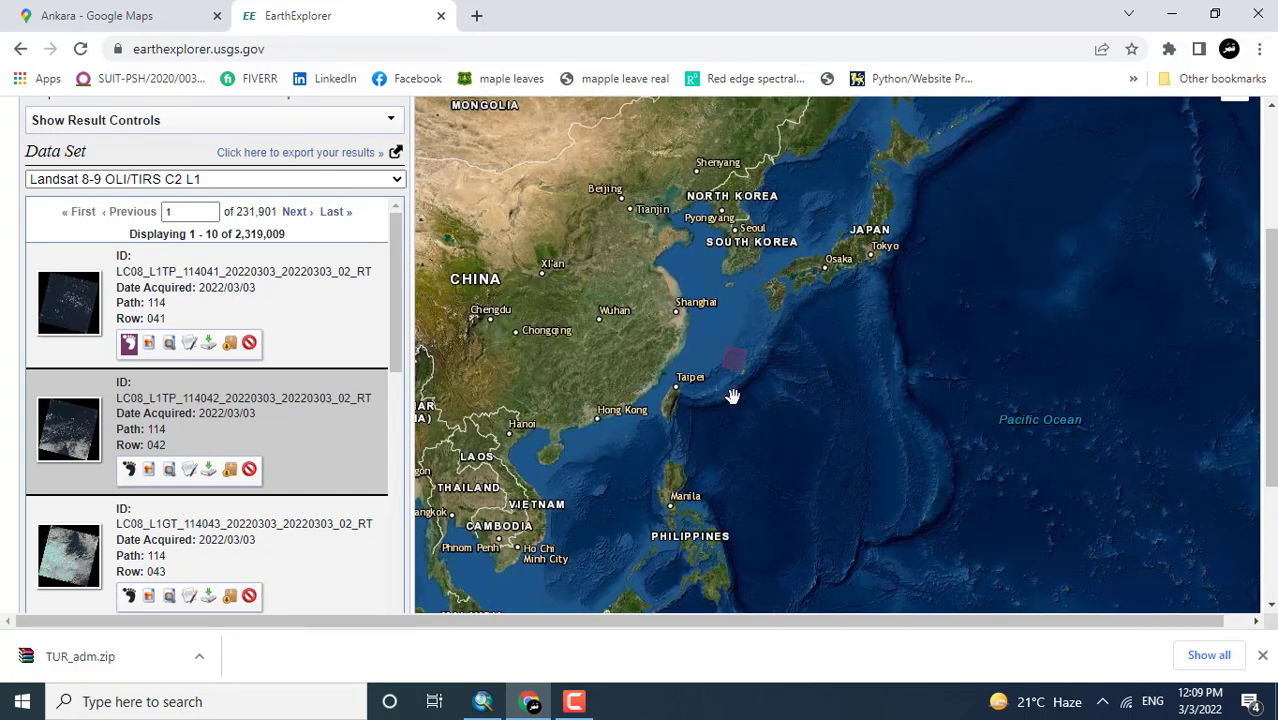
Return to the search criteria and upload the Ankara_Gen zip archive from the Desktop as the shapefile search area.
scroll(405, 350, "up", 2)
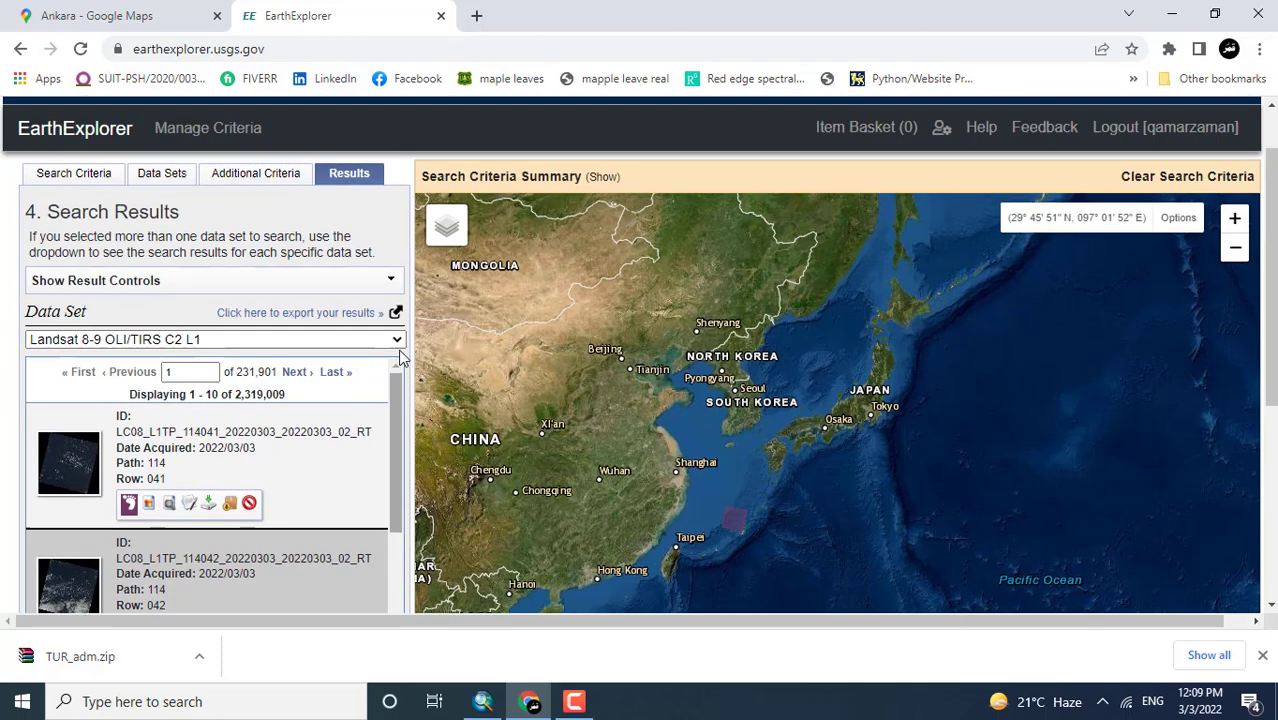
scroll(400, 360, "up", 1)
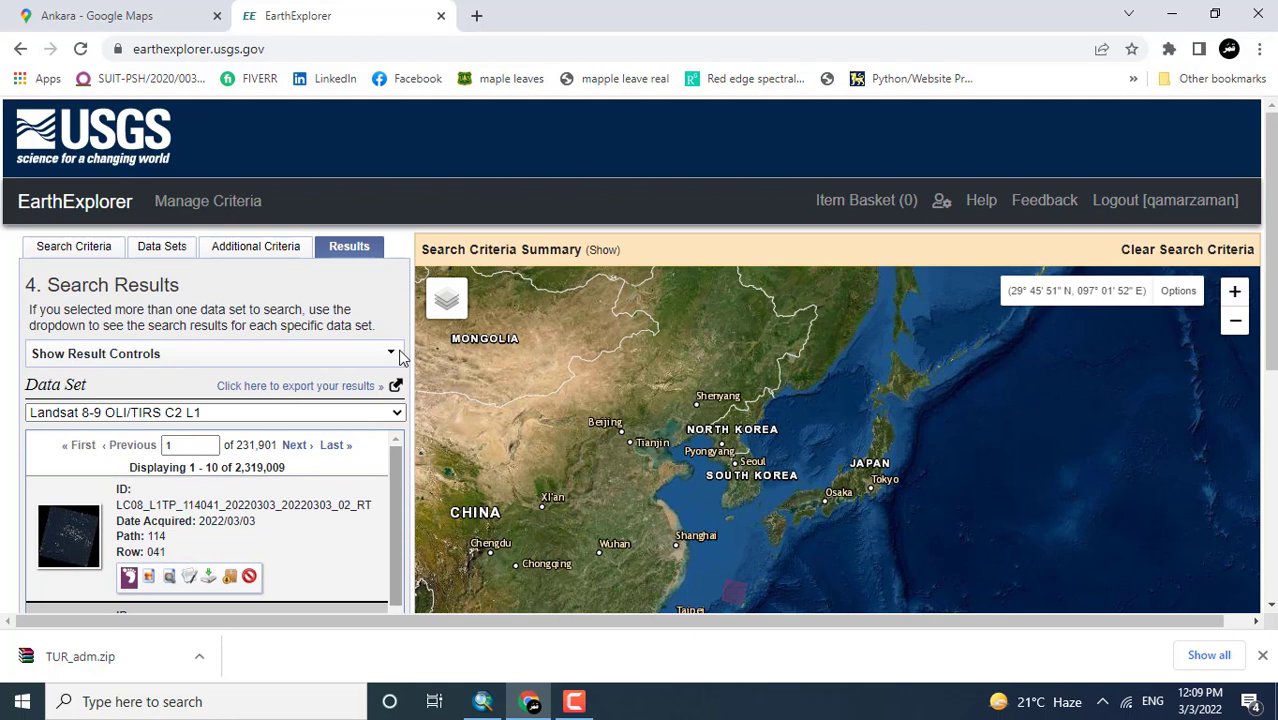
left_click(95, 257)
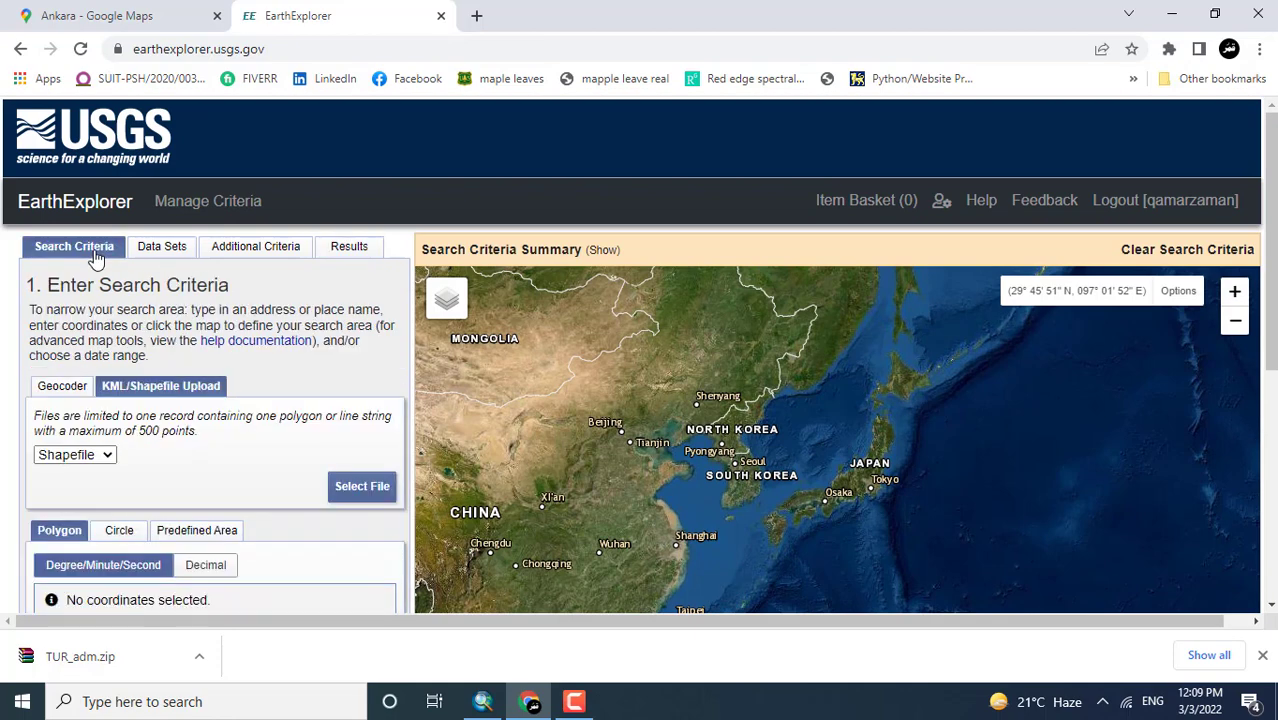
double_click(109, 463)
left_click(109, 463)
left_click(109, 463)
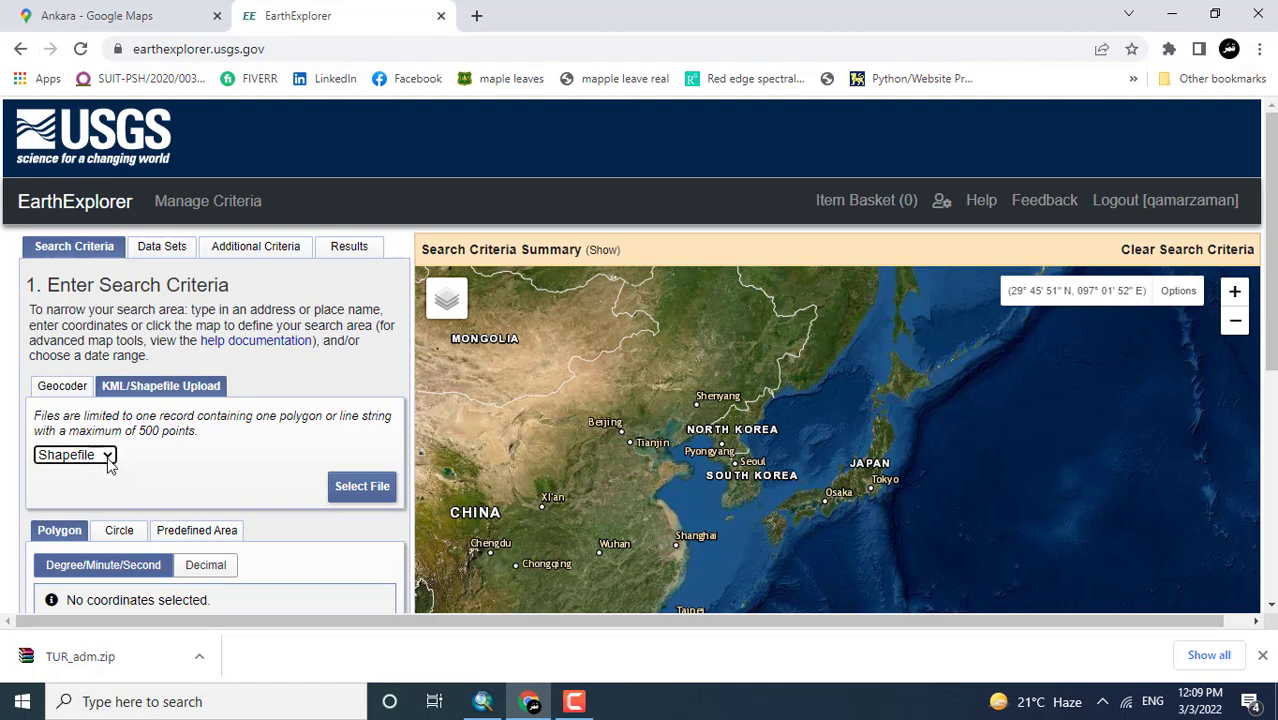
left_click(356, 488)
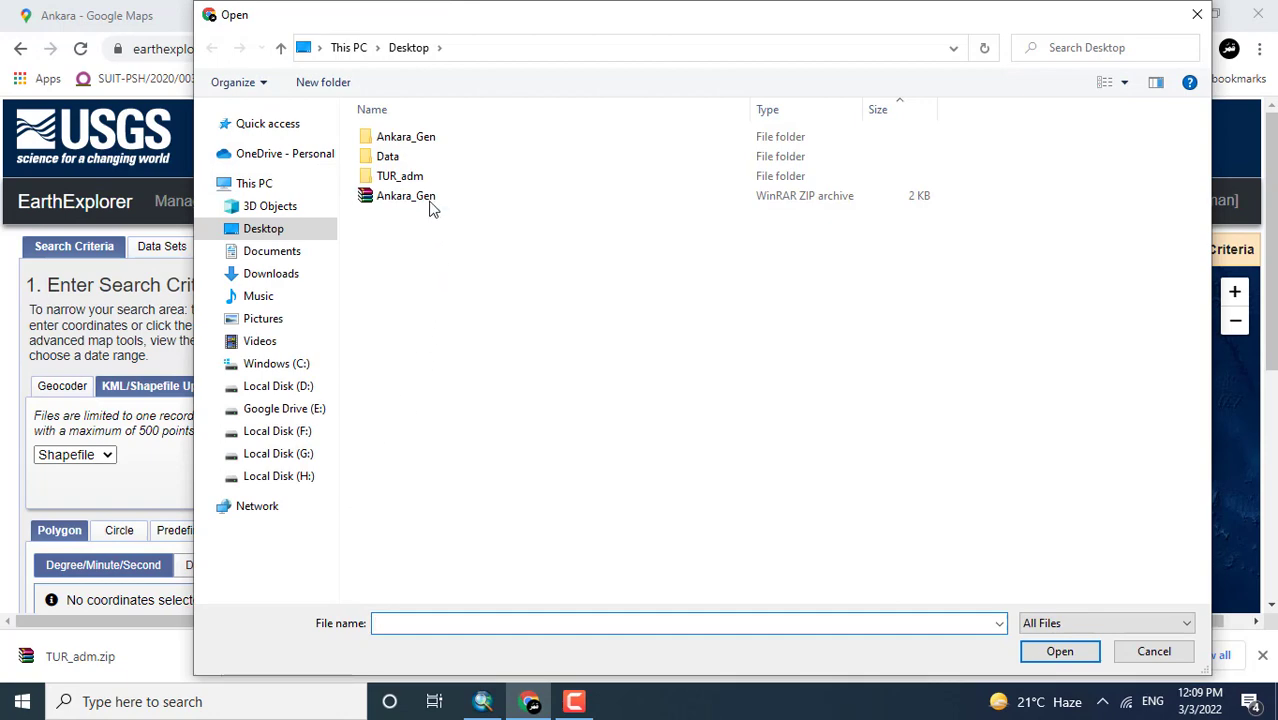
left_click(430, 205)
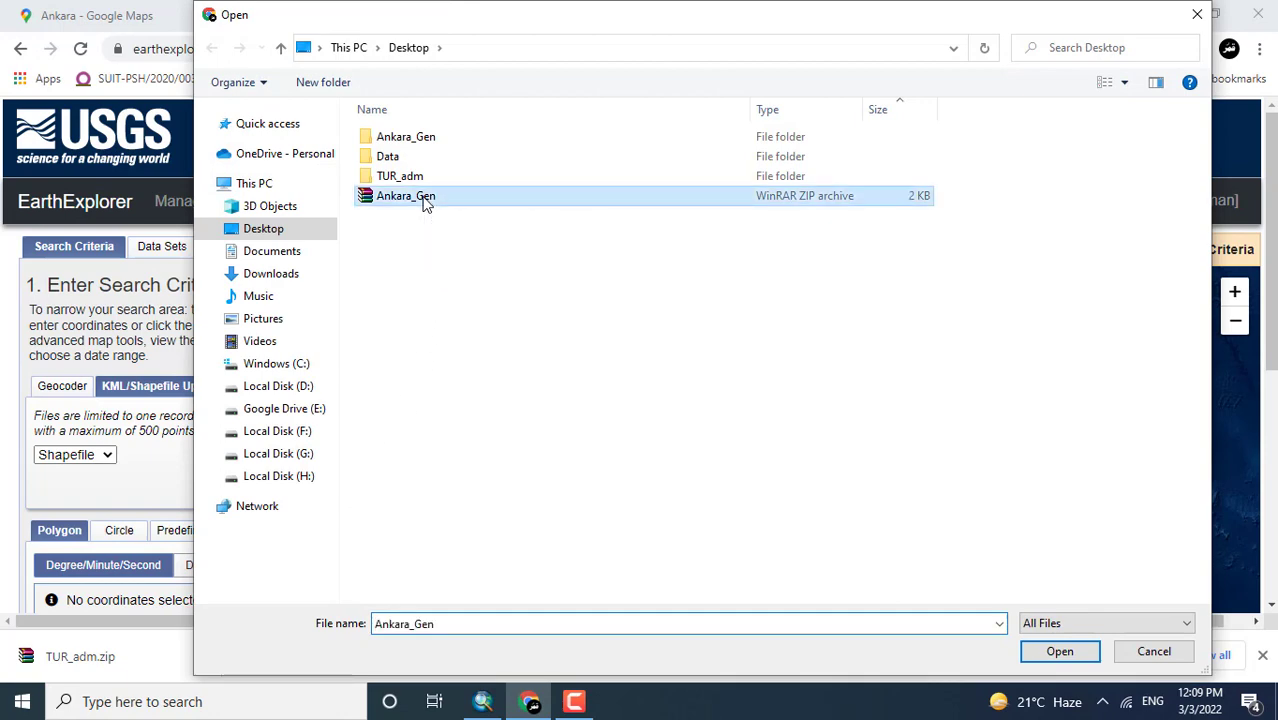
left_click(1060, 651)
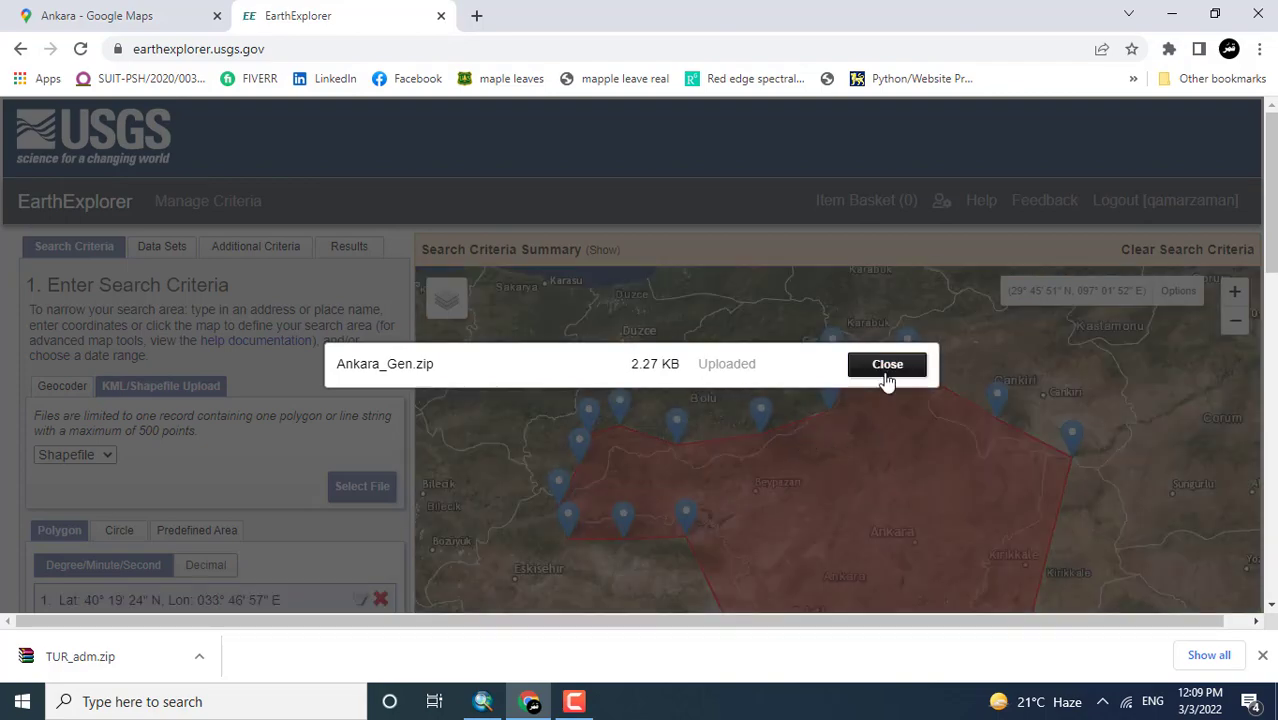
left_click(886, 366)
Review the uploaded Ankara polygon and its coordinates, and rerun the search with this area.
scroll(1269, 200, "down", 2)
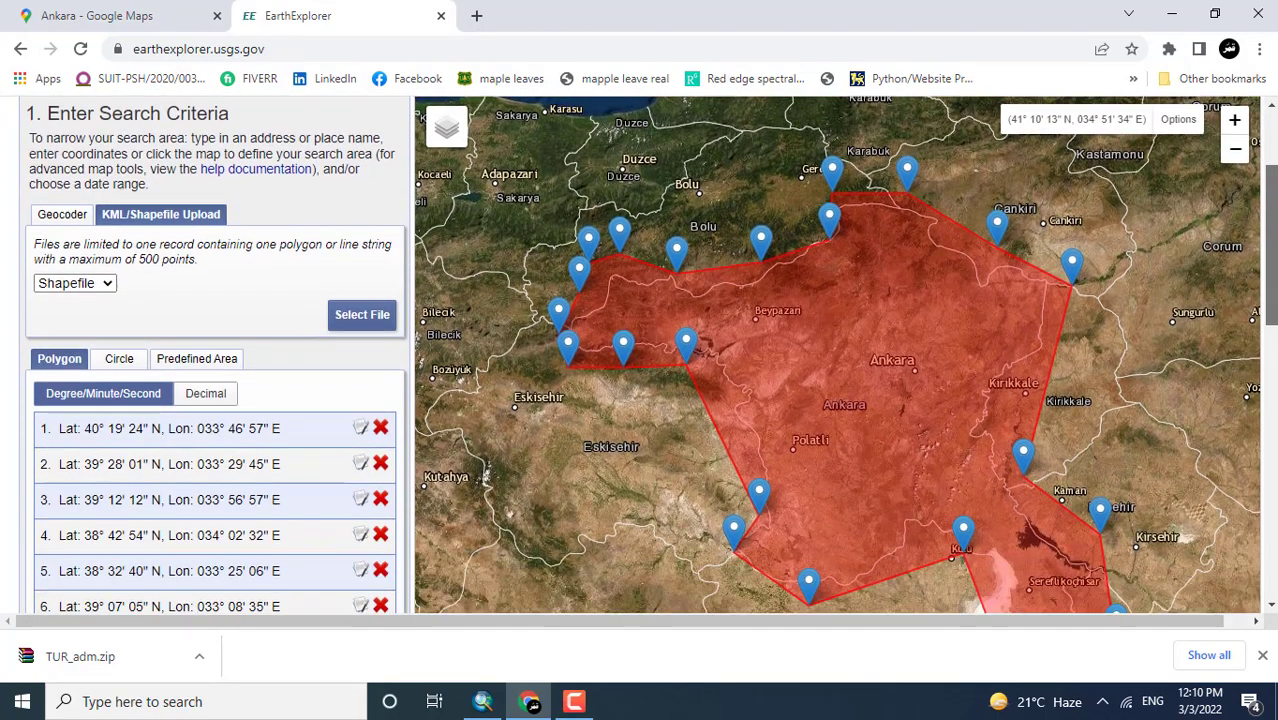
scroll(1269, 250, "down", 1)
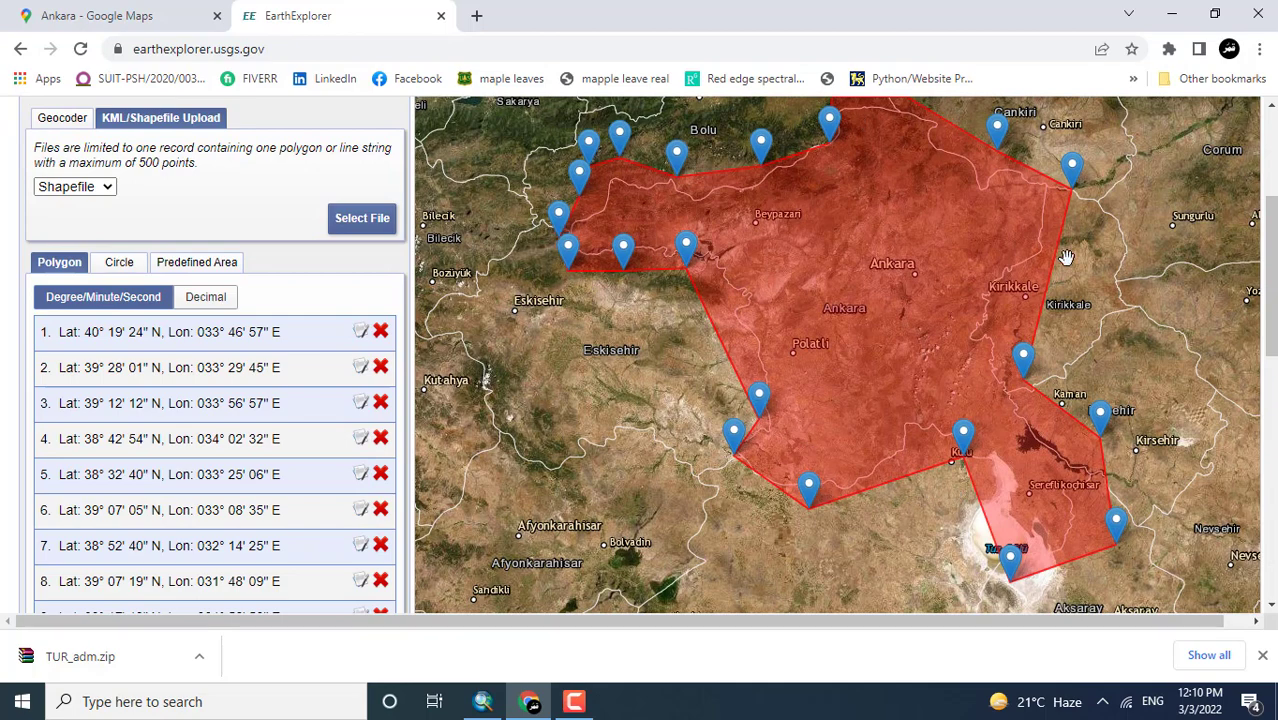
left_click_drag(1270, 295, 1270, 507)
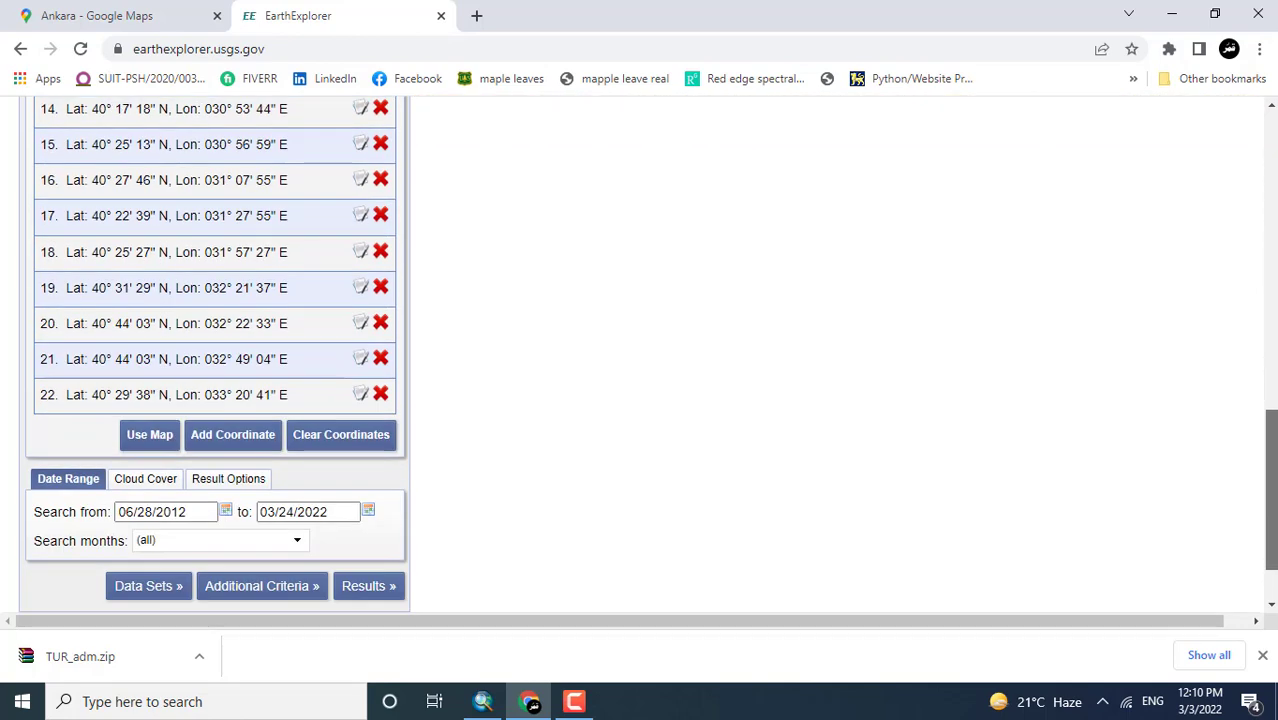
left_click(362, 592)
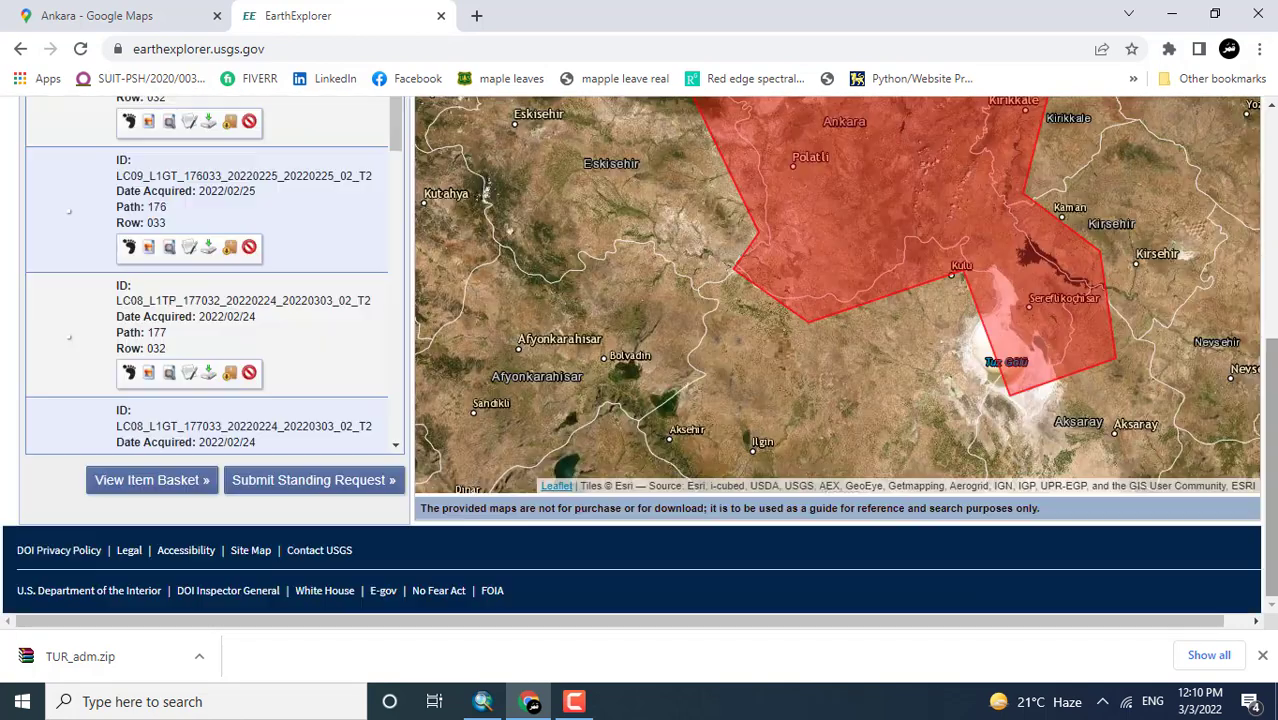
Check the footprint of the path 176 row 032 scene against the Ankara polygon, and hide it again.
scroll(393, 377, "up", 6)
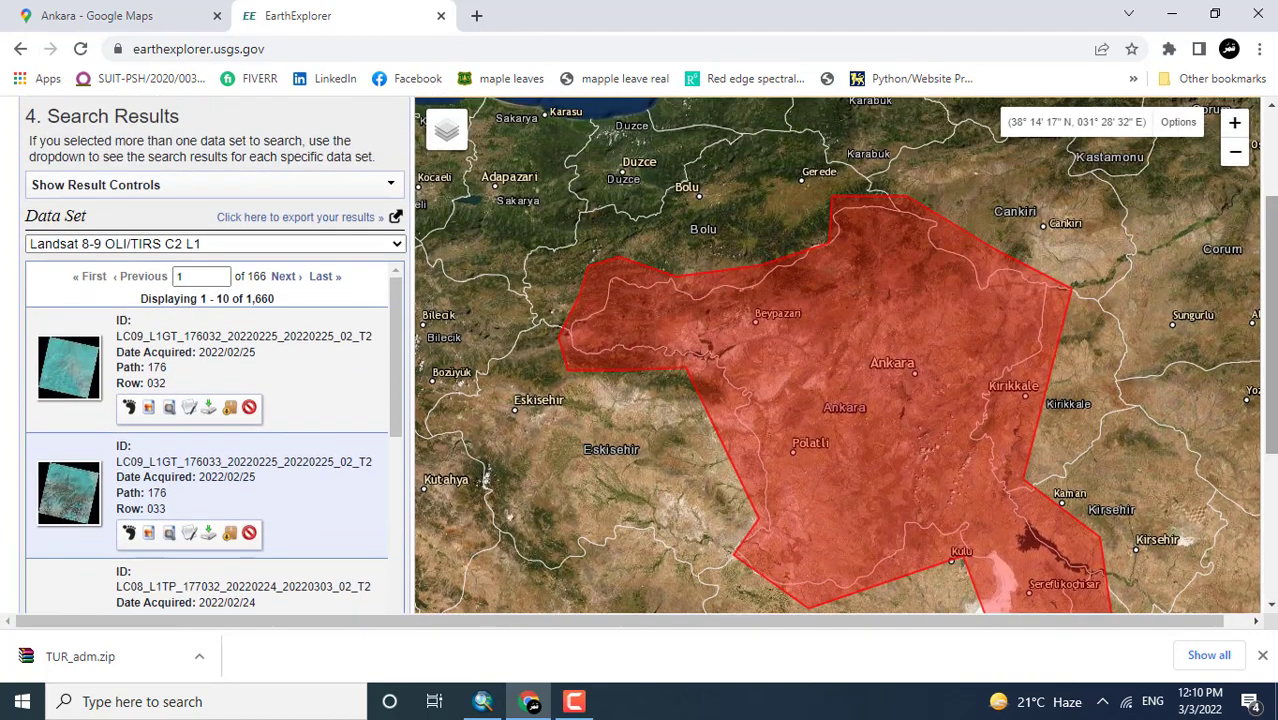
left_click(128, 409)
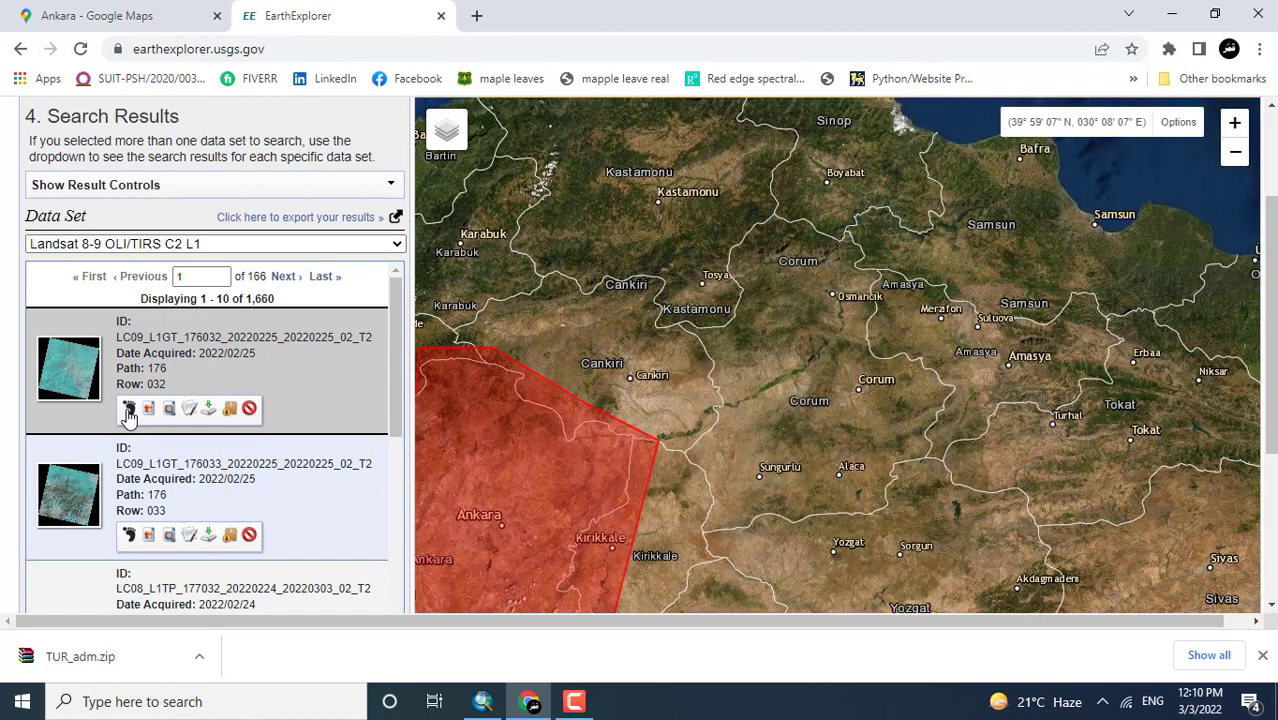
left_click(128, 409)
left_click(128, 409)
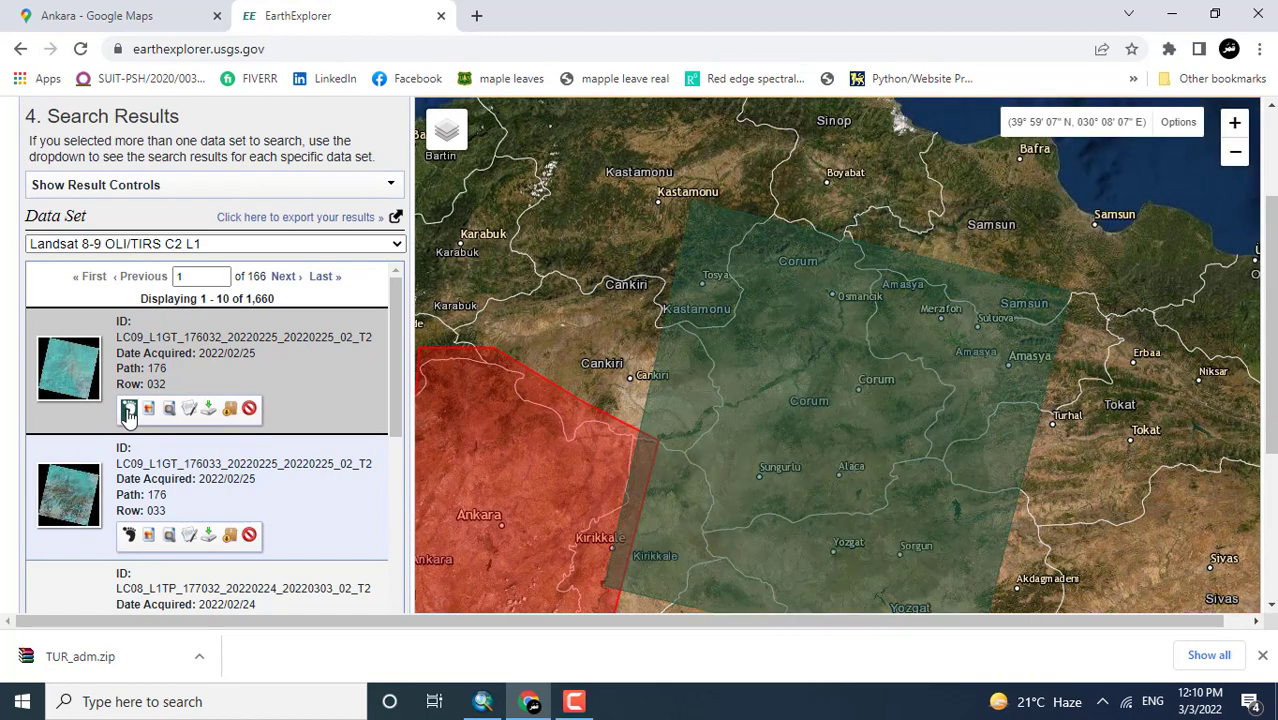
left_click(128, 409)
Show the footprints of the path 176 row 033, path 177 row 032 and path 177 row 033 scenes.
left_click(128, 535)
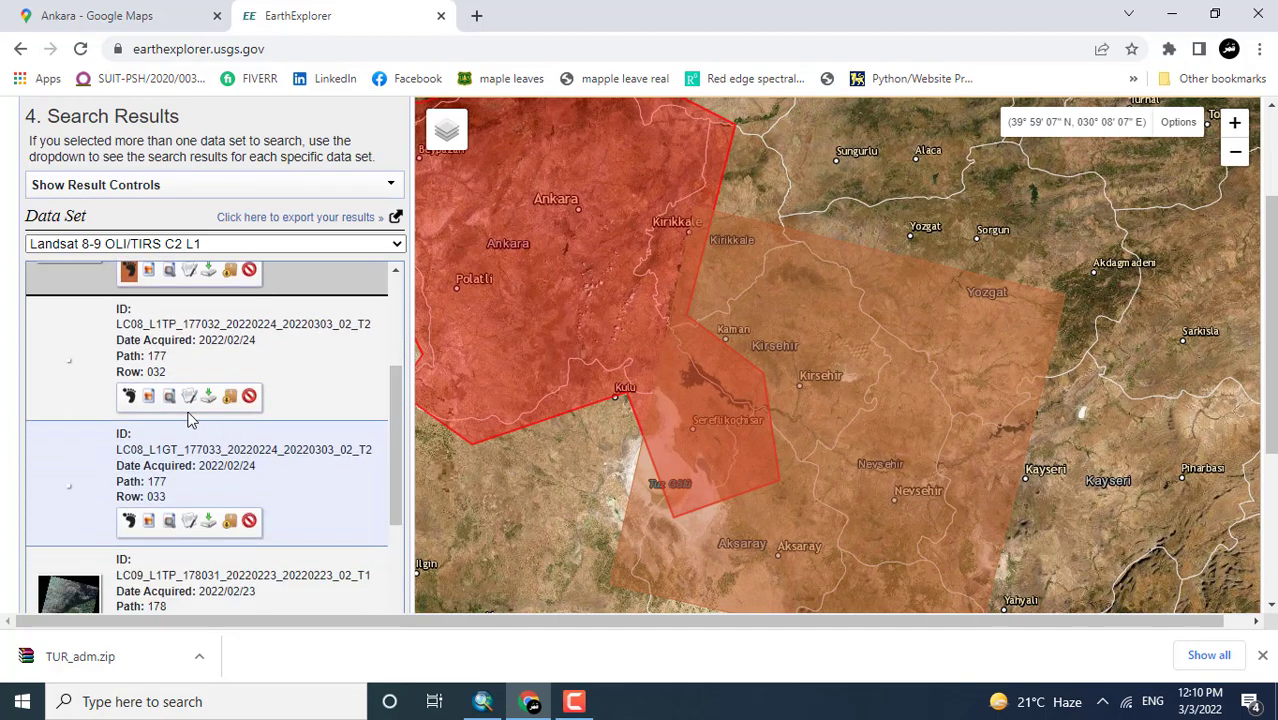
left_click(129, 397)
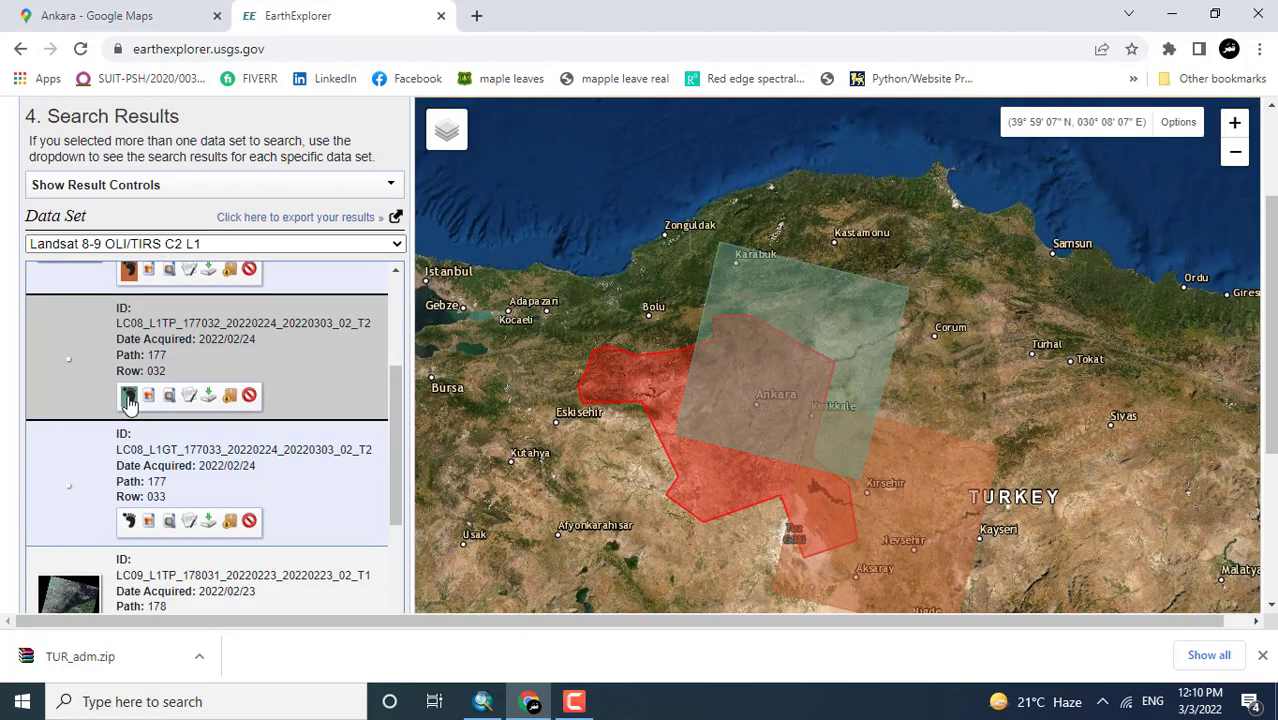
left_click(129, 520)
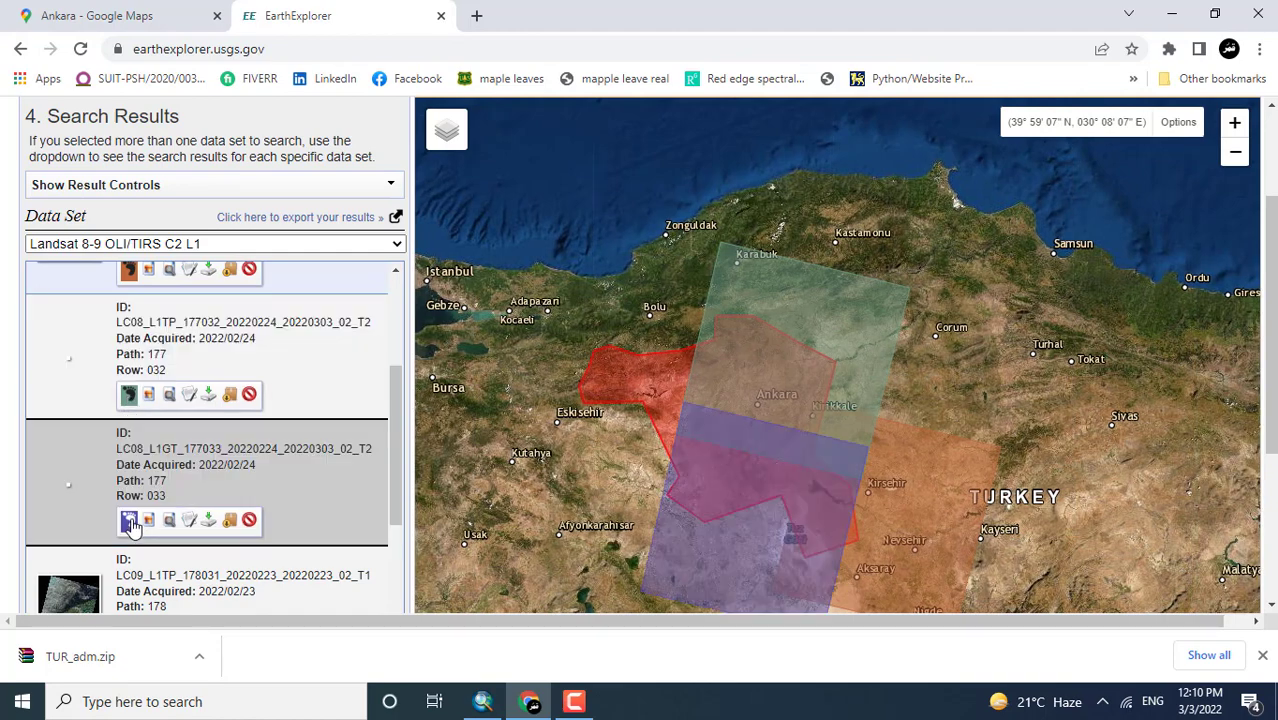
Check the footprint of the path 178 row 031 scene, and show the path 178 row 033 footprint on the map.
left_click_drag(396, 434, 389, 499)
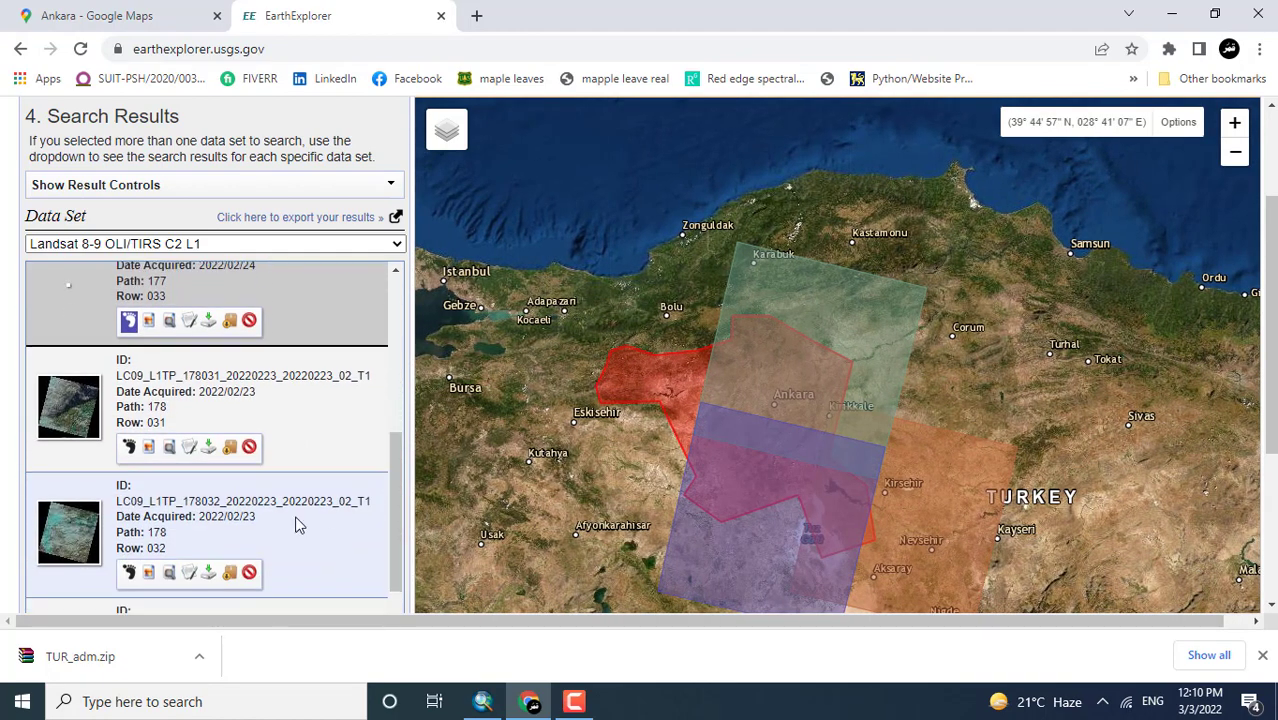
left_click(131, 449)
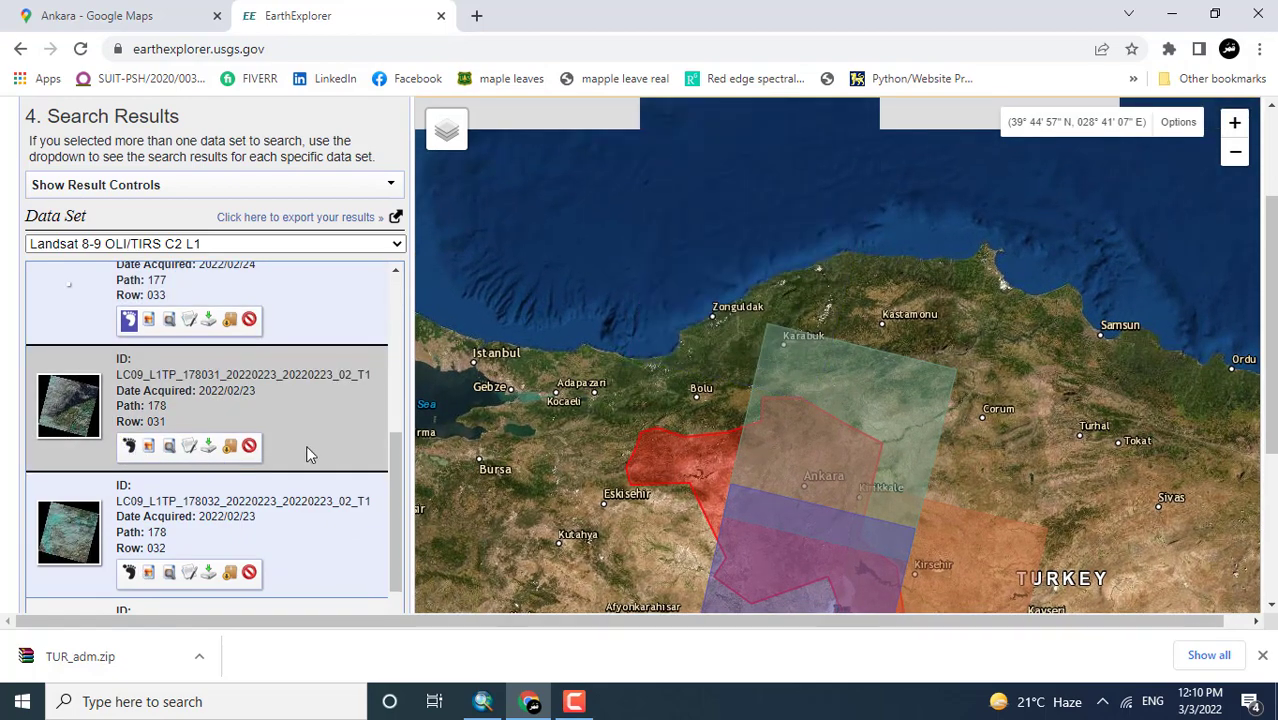
left_click_drag(401, 486, 400, 545)
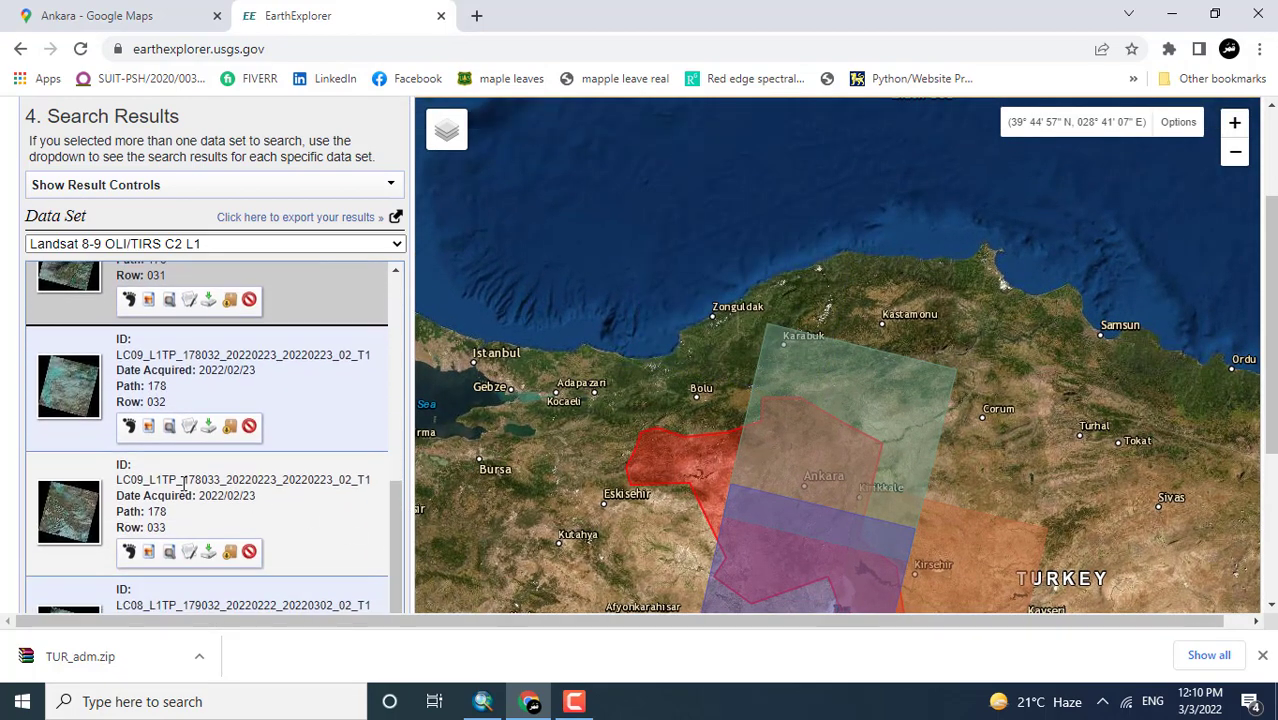
left_click(129, 554)
Check the footprint of the path 179 row 032 scene against the Ankara polygon, and hide it again.
left_click_drag(395, 482, 397, 550)
left_click(129, 500)
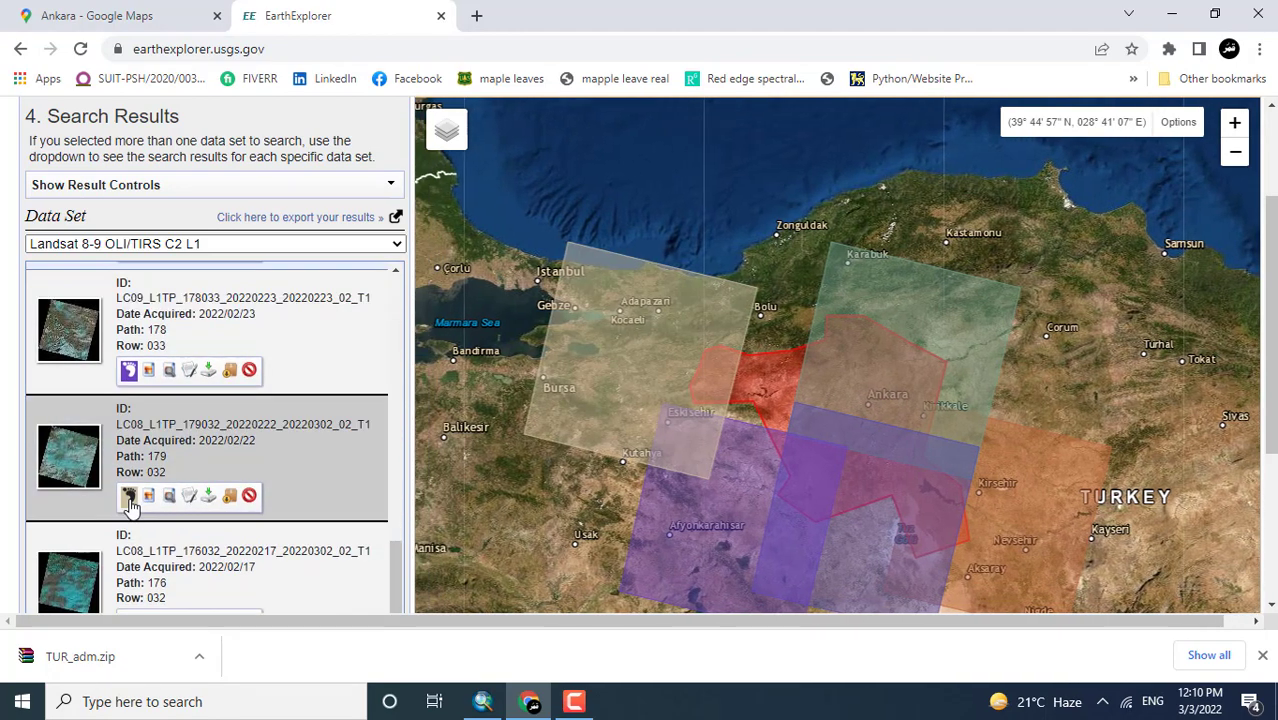
left_click(129, 500)
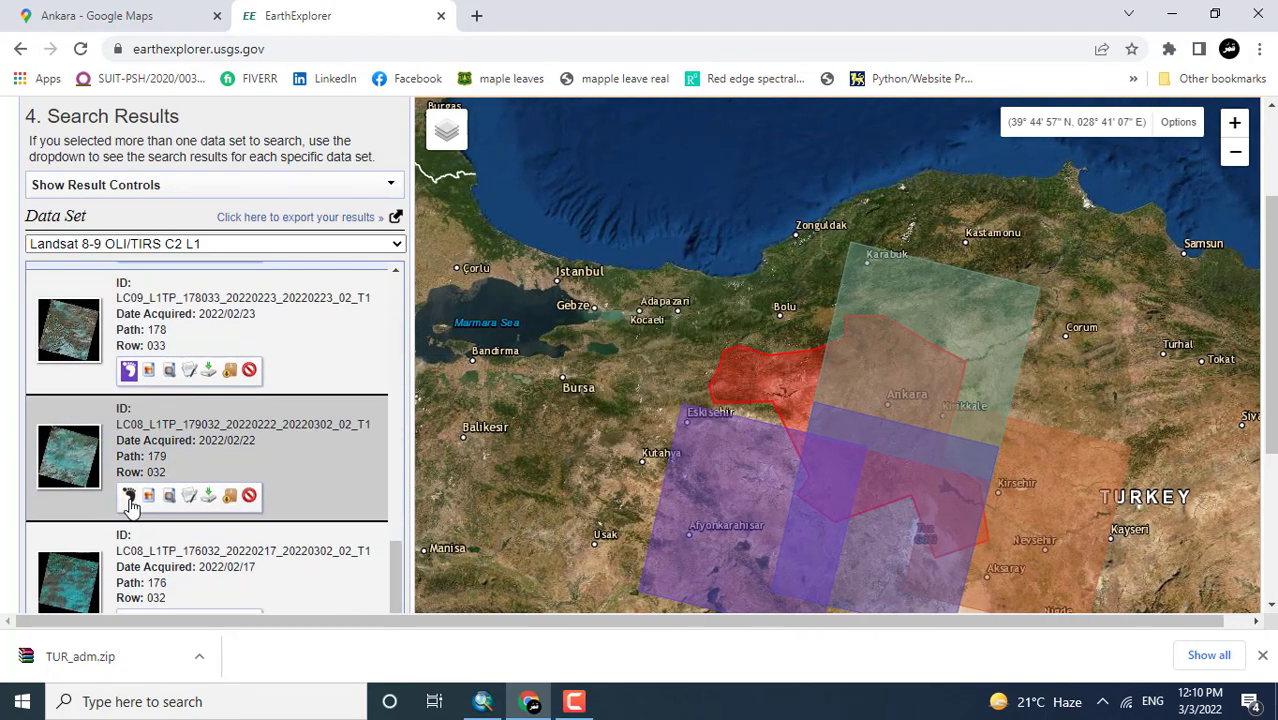
Check the footprints of the 2022/02/17 scenes at path 176 rows 032 and 033 against the Ankara polygon, and hide them again.
left_click_drag(400, 567, 396, 612)
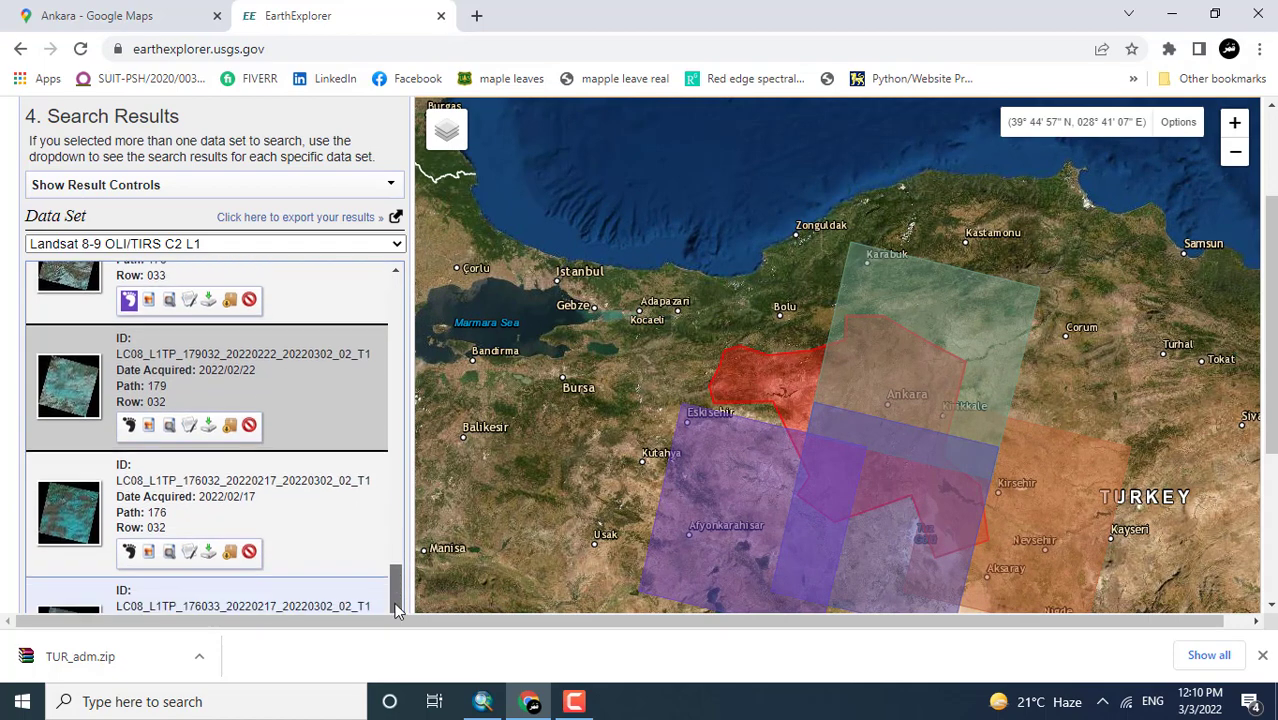
left_click(130, 553)
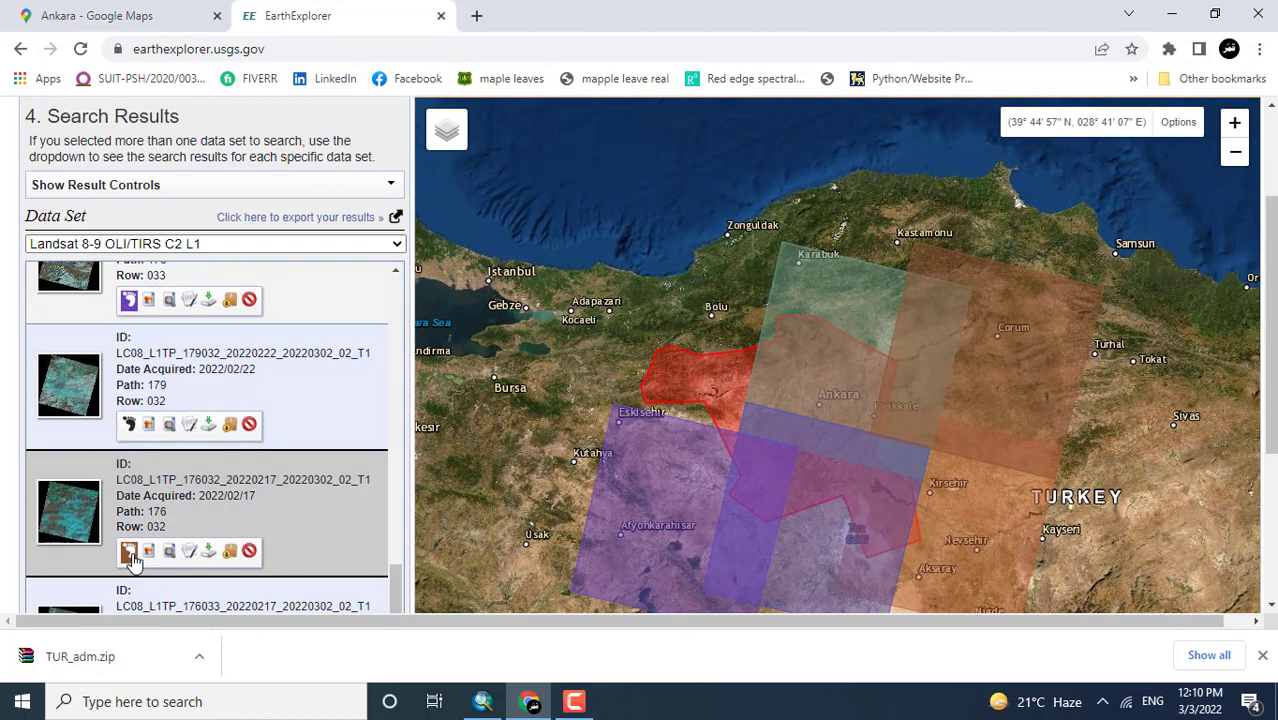
scroll(385, 468, "down", 3)
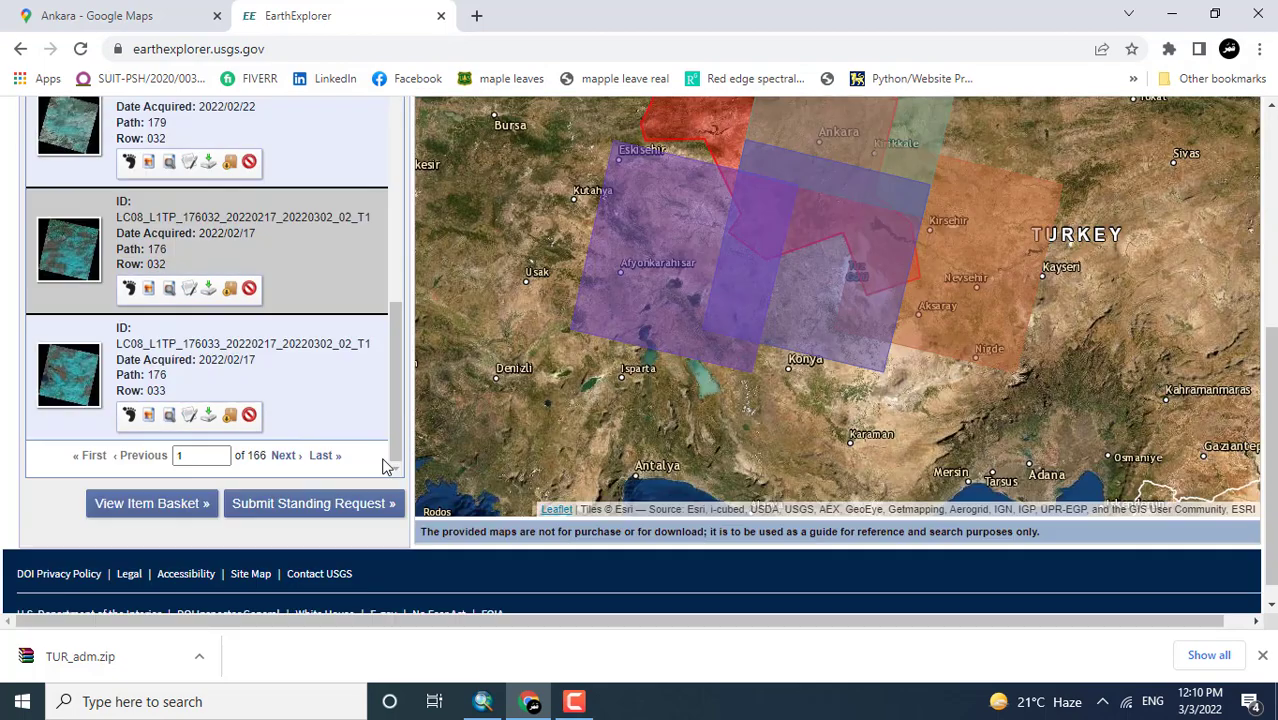
left_click(129, 396)
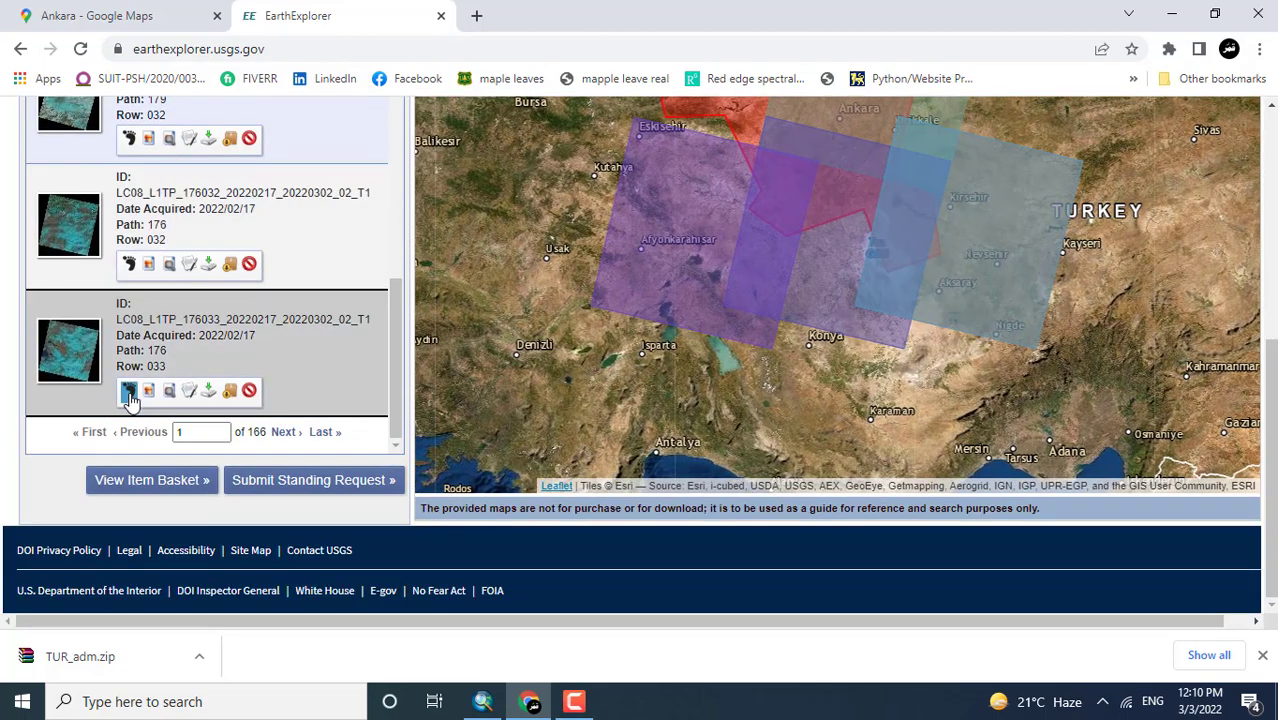
Recheck the footprint of the 2022/02/25 path 176 row 032 scene, and remove the path 176 row 033 footprint from the map.
left_click_drag(394, 372, 445, 80)
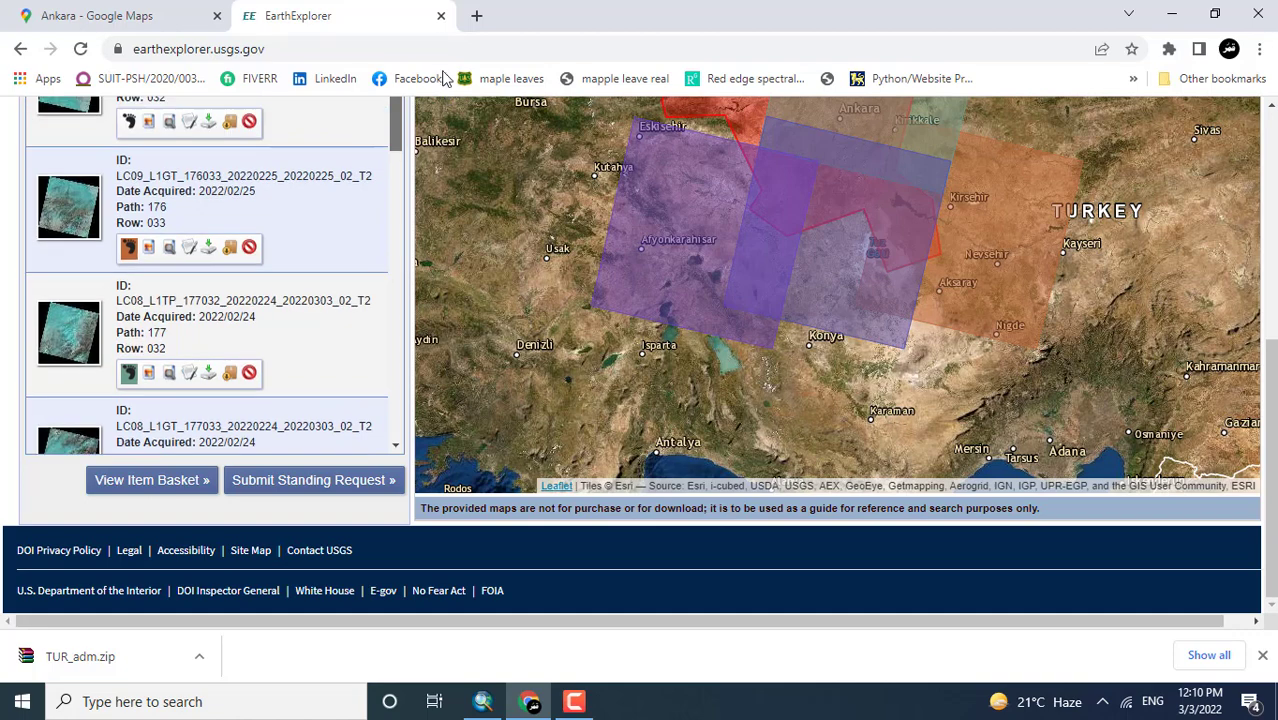
left_click(130, 122)
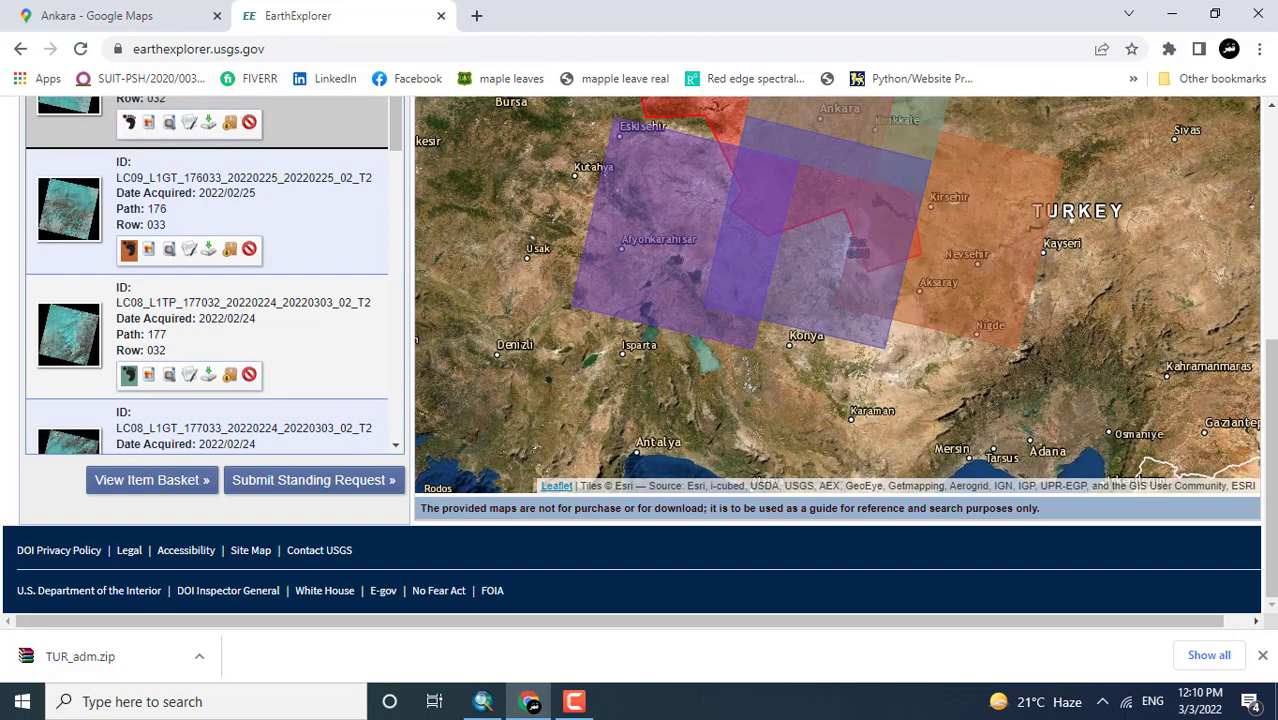
left_click_drag(1274, 440, 1274, 345)
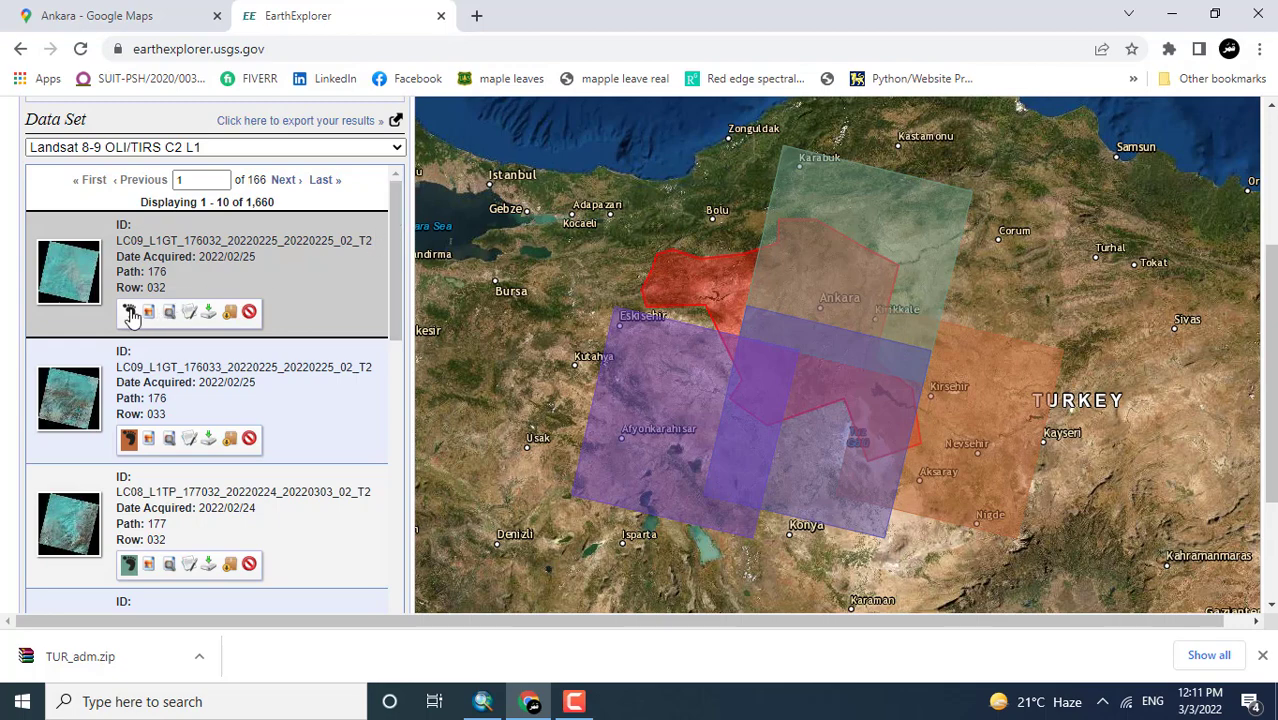
left_click(130, 313)
left_click(130, 313)
left_click(130, 440)
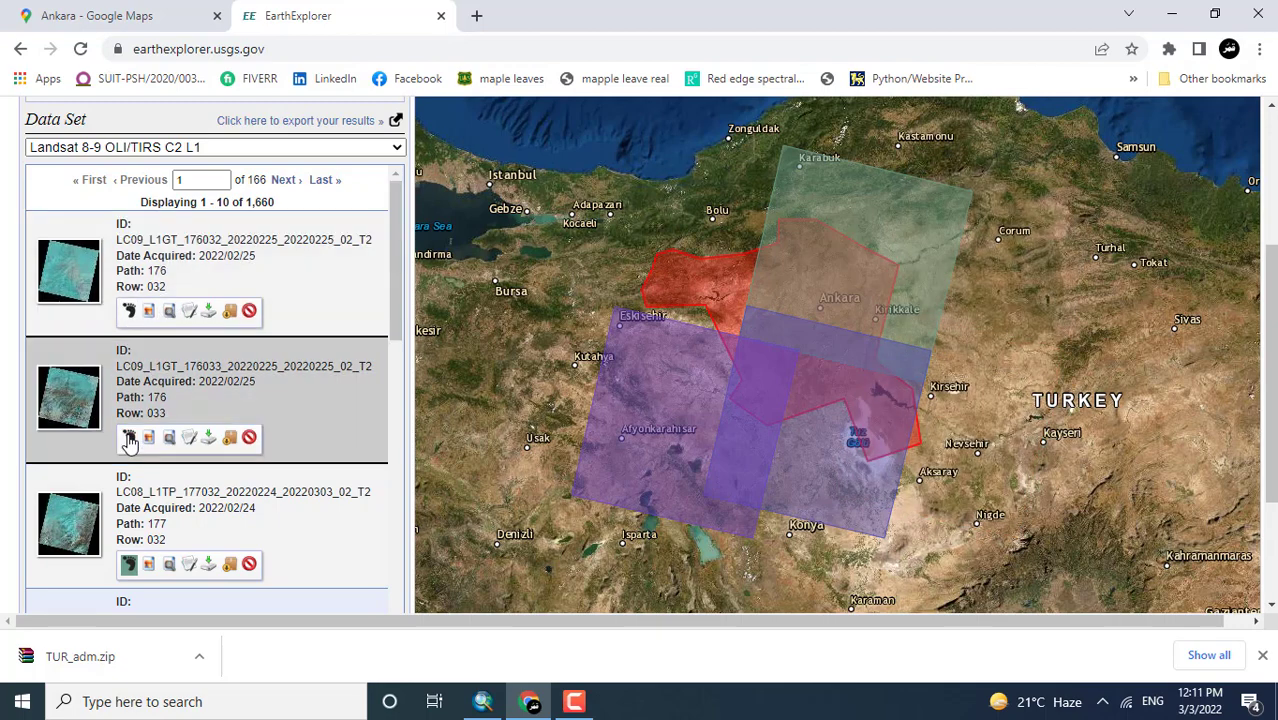
Recheck the path 177 row 032 and path 178 row 031 footprints, and show the path 178 row 032 footprint on the map.
left_click(129, 564)
left_click(133, 565)
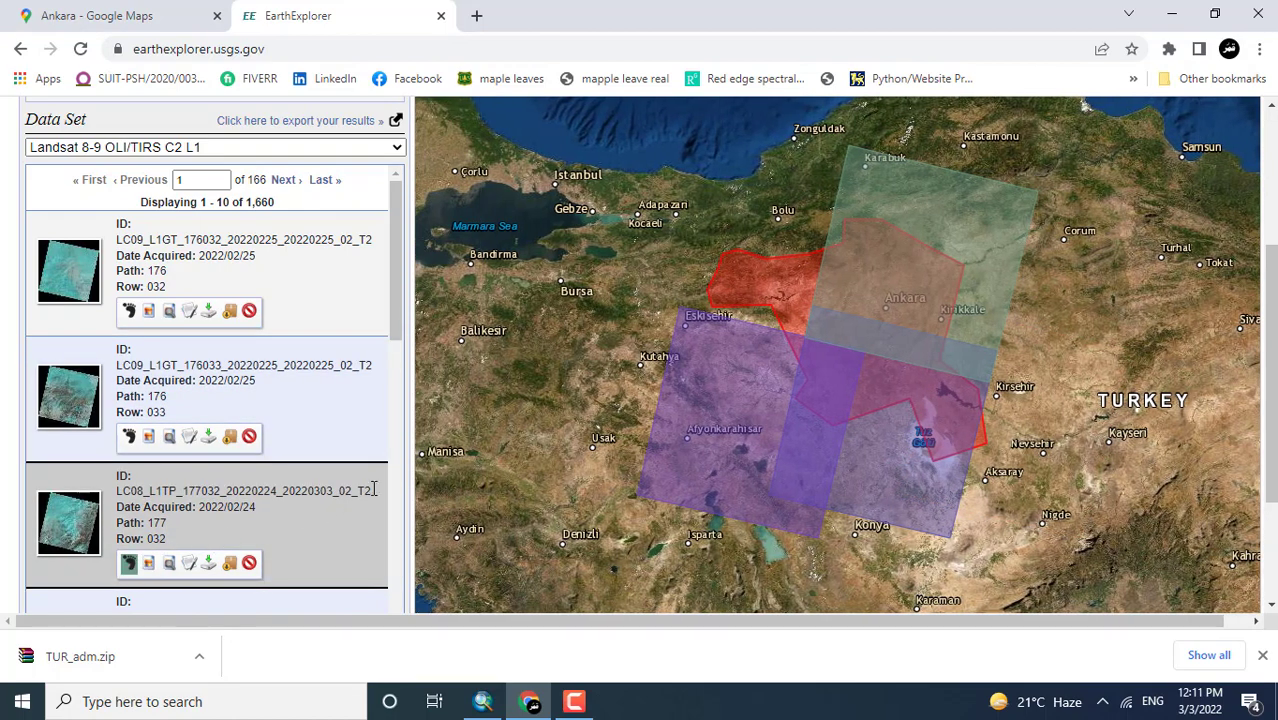
left_click_drag(397, 330, 405, 451)
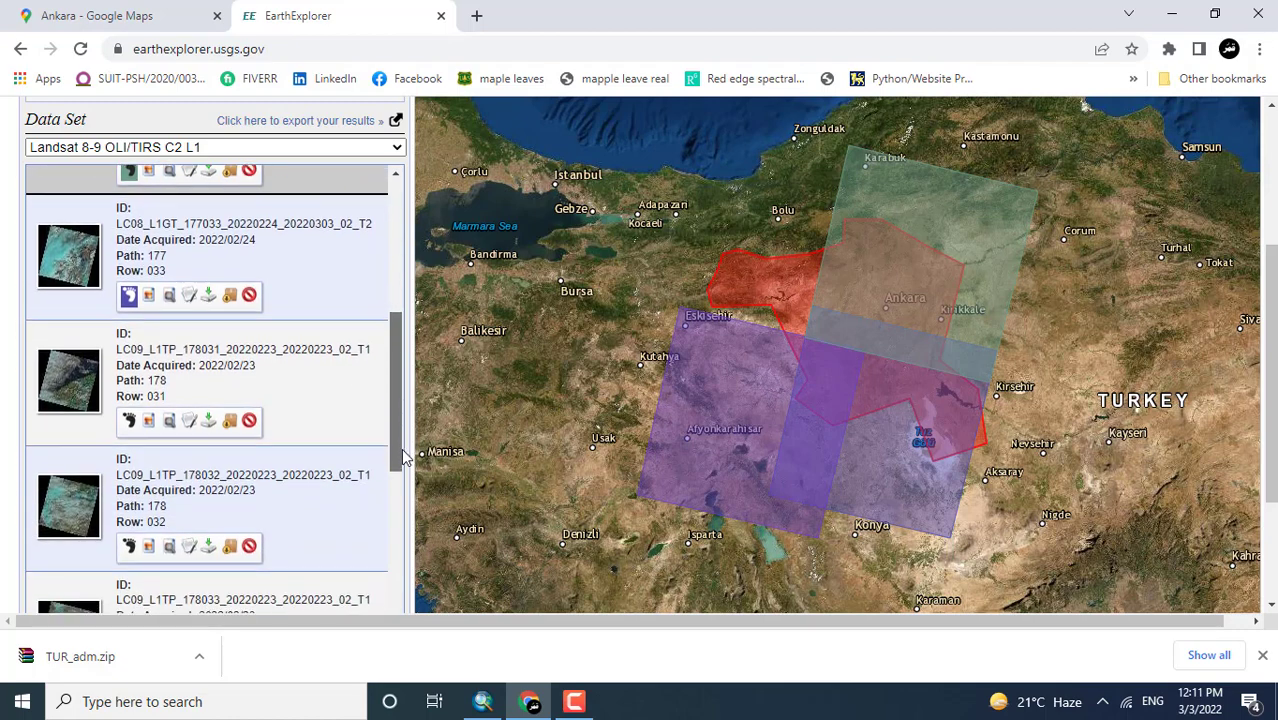
left_click(129, 421)
left_click(129, 547)
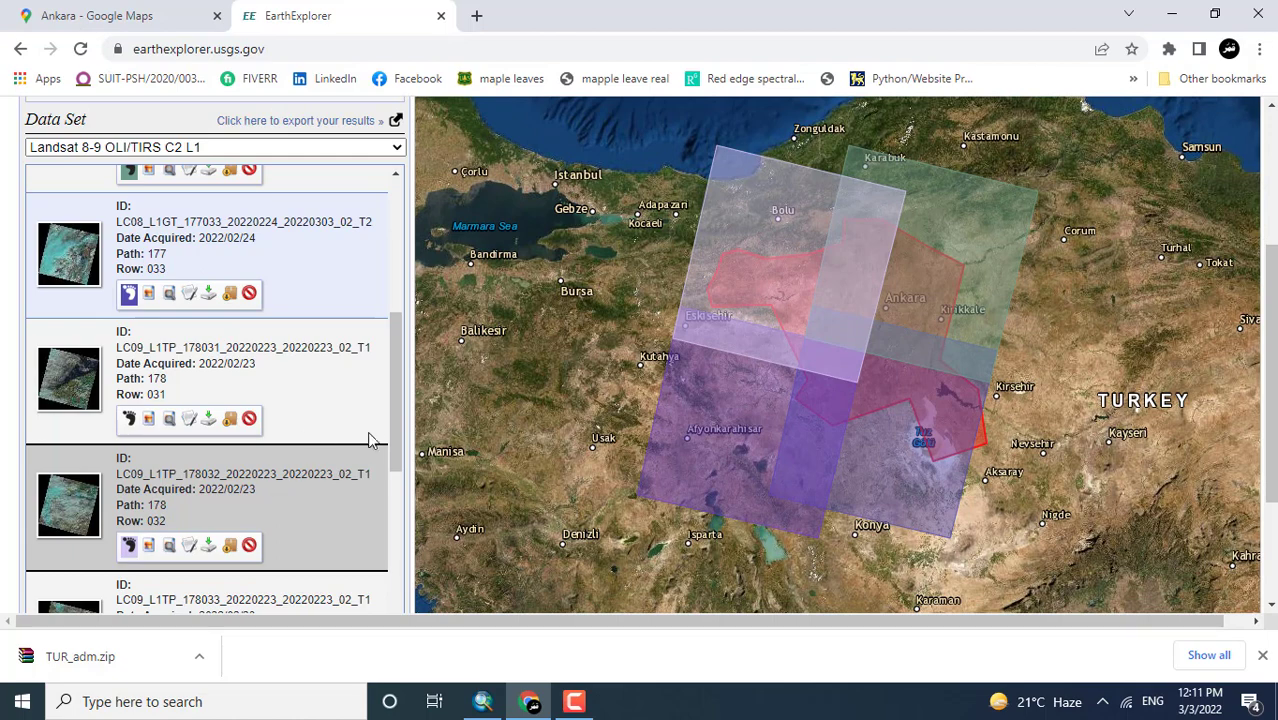
Toggle the path 177 row 032 footprint to check which part of the Ankara polygon it covers.
left_click_drag(396, 441, 396, 287)
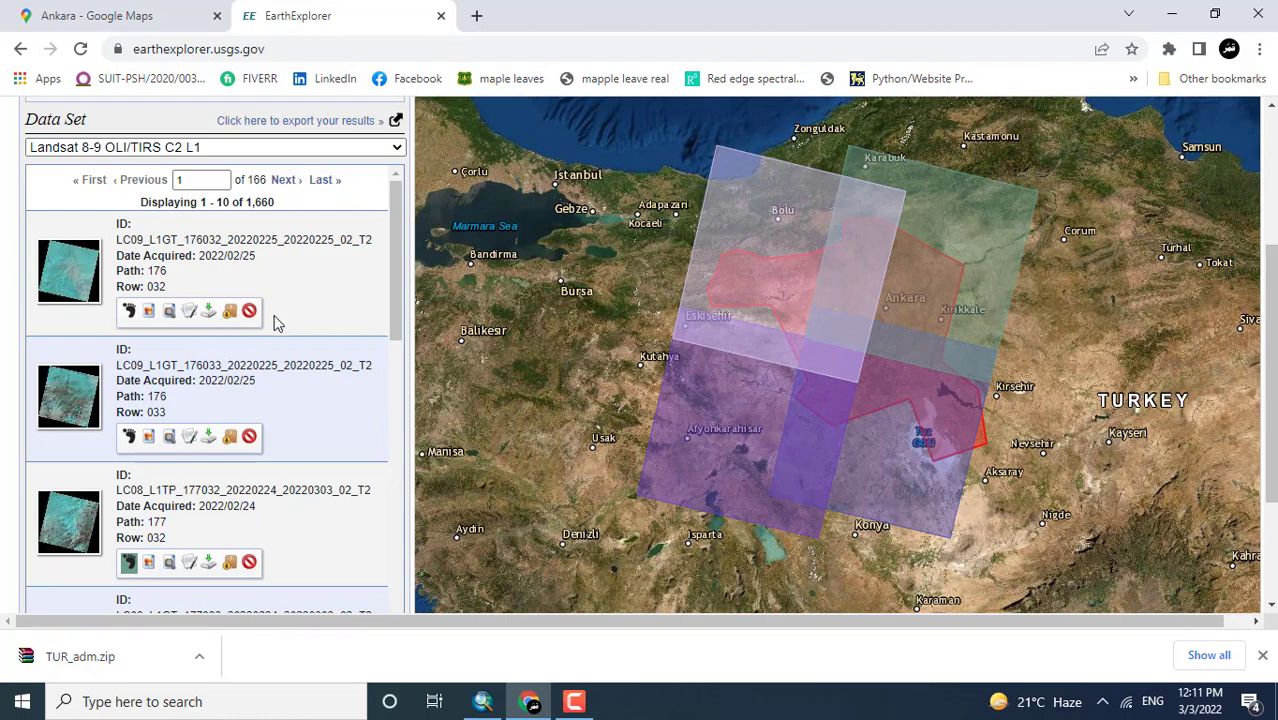
mouse_move(394, 302)
left_mouse_down()
mouse_move(418, 490)
mouse_move(399, 491)
mouse_move(399, 525)
mouse_move(408, 323)
left_mouse_up()
left_click(128, 416)
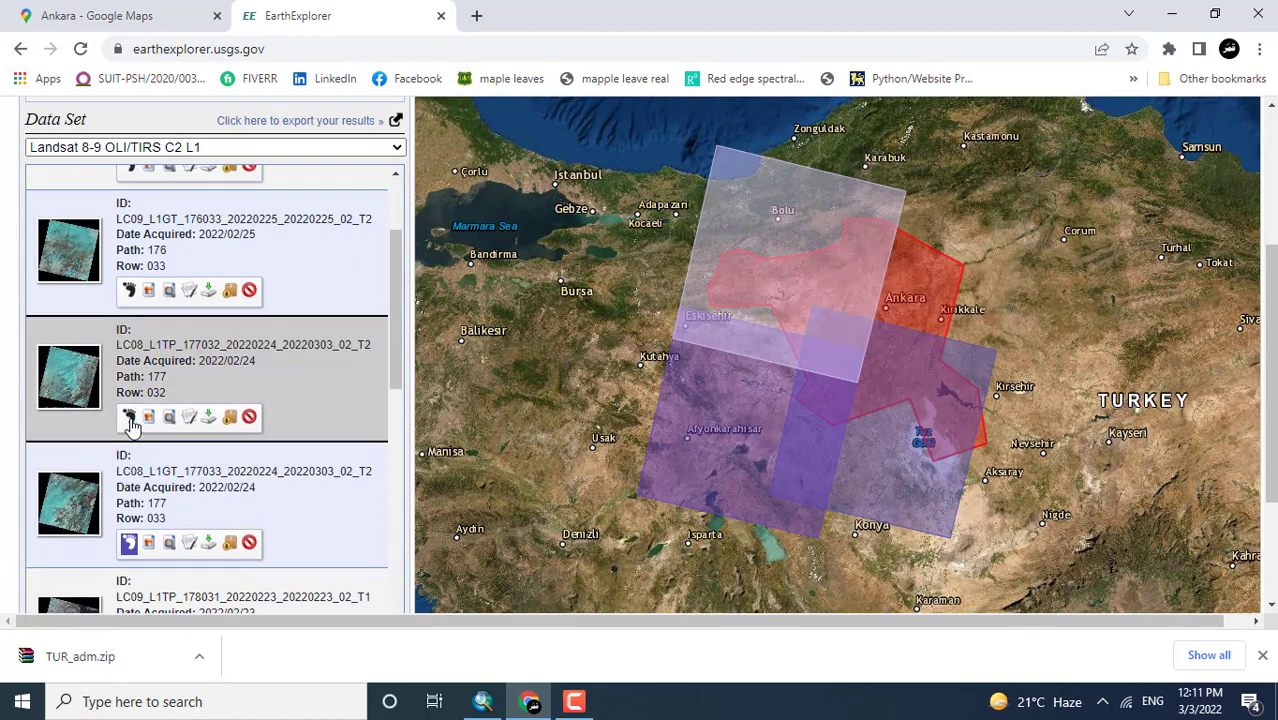
Examine the individual files in the Landsat Collection 2 Level-1 Product Bundle of the path 177 row 032 scene.
left_click(209, 422)
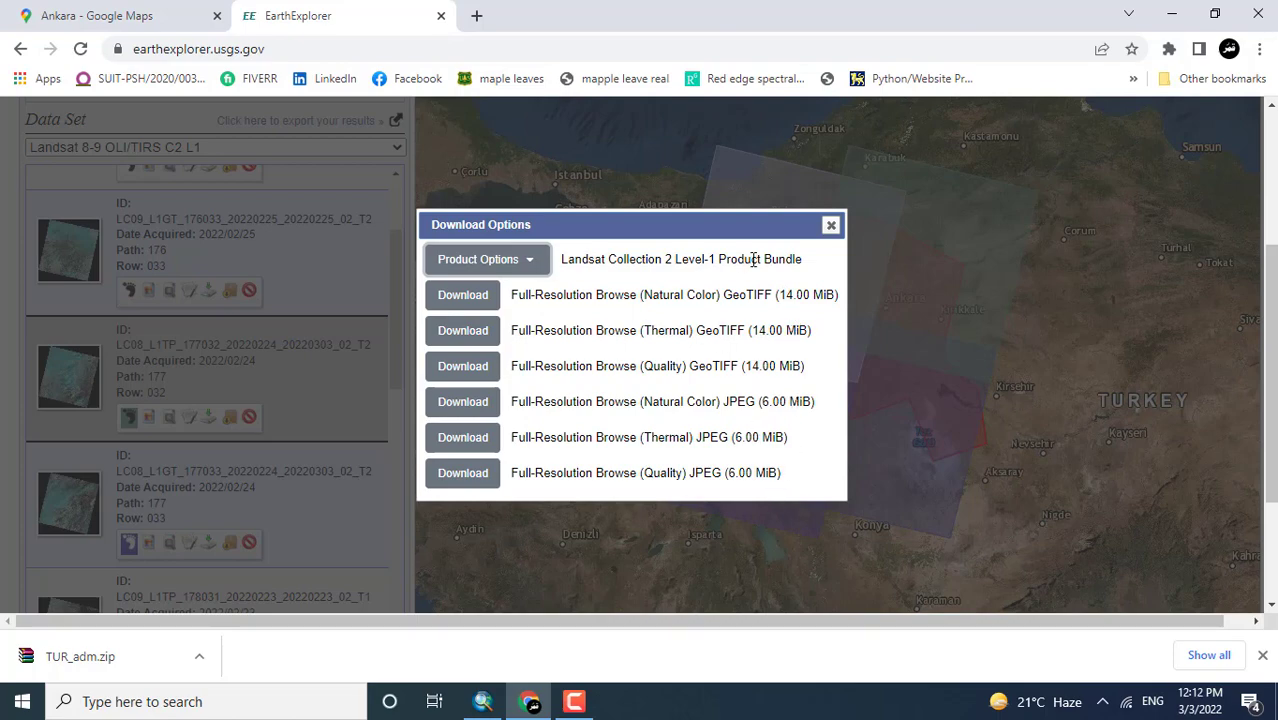
left_click_drag(753, 259, 642, 265)
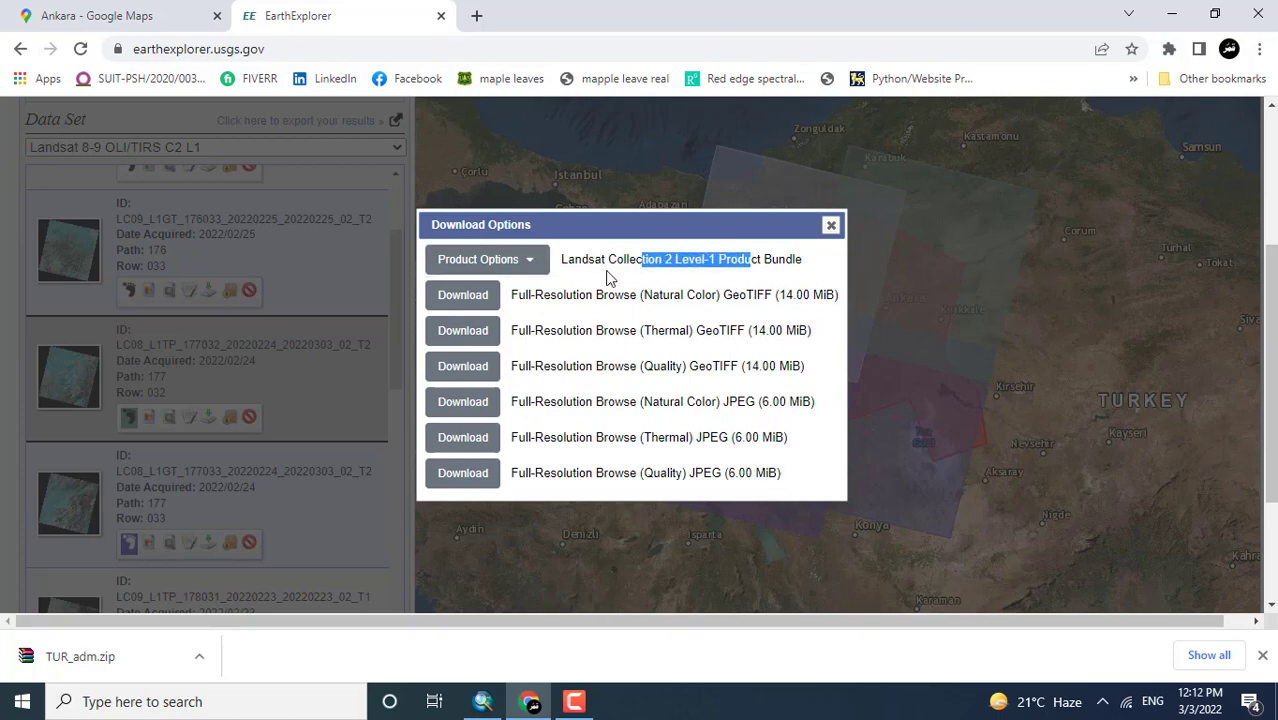
left_click(531, 268)
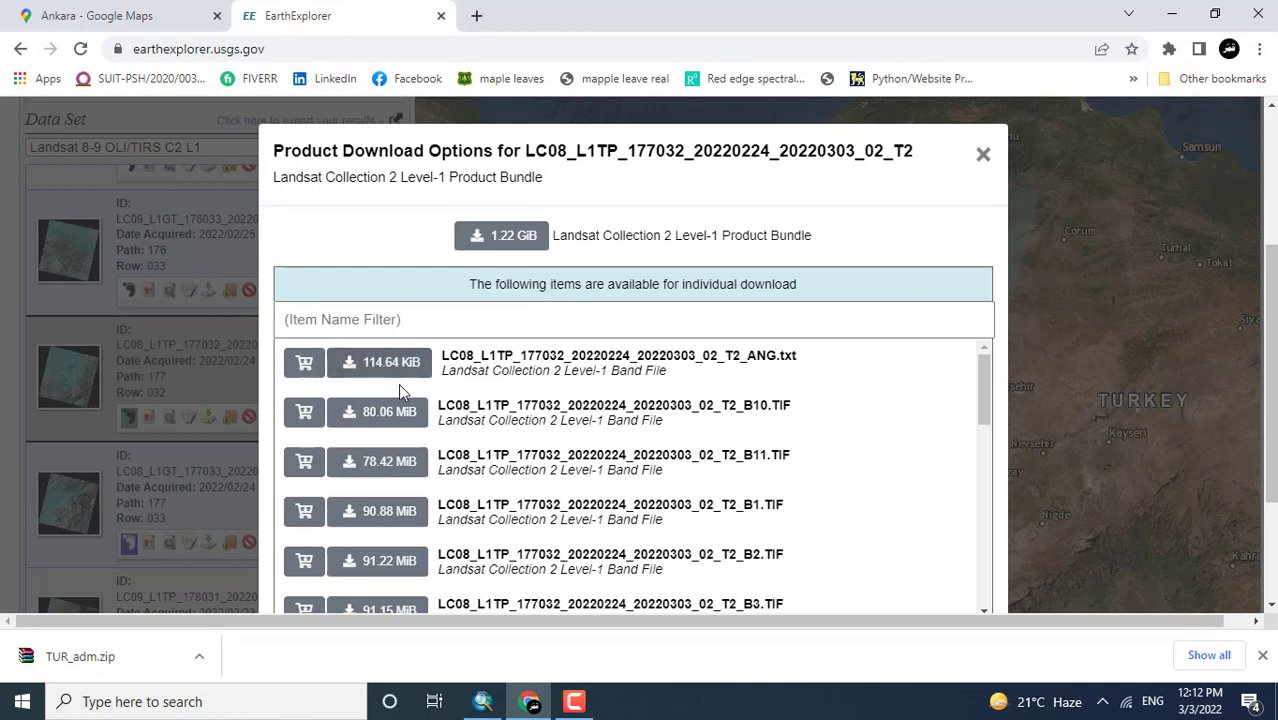
left_click_drag(983, 390, 977, 591)
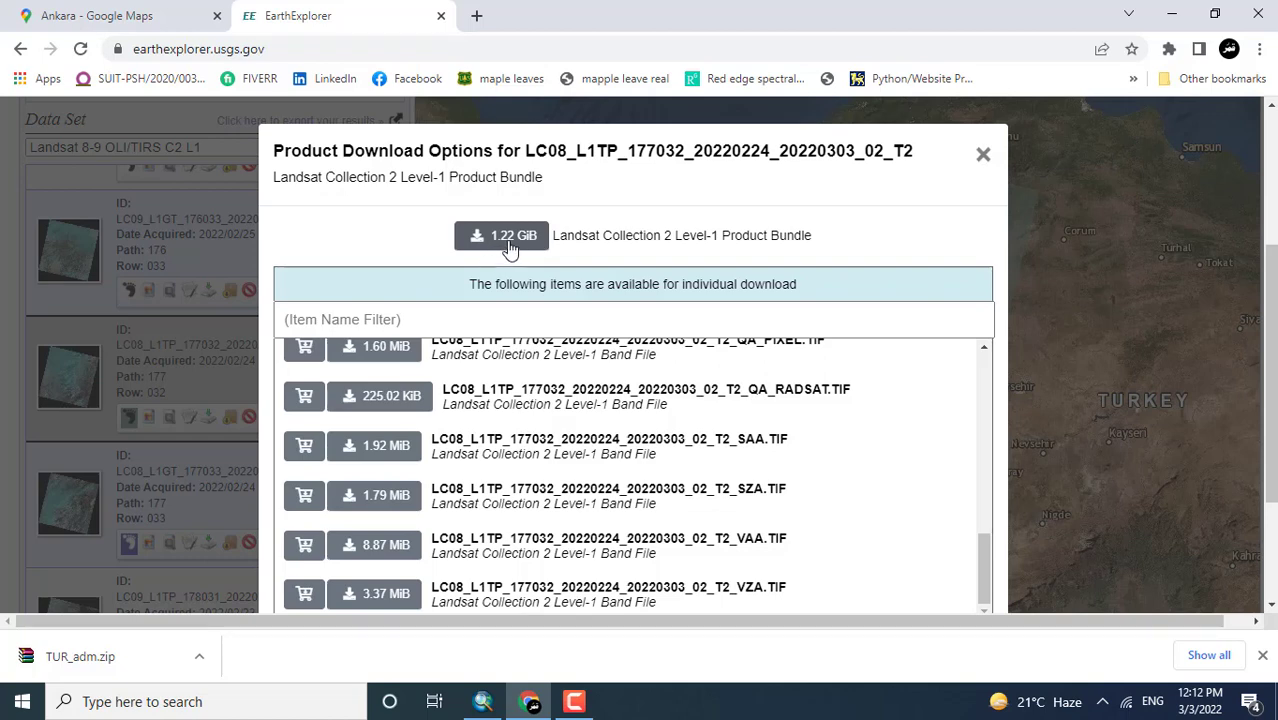
left_click(983, 155)
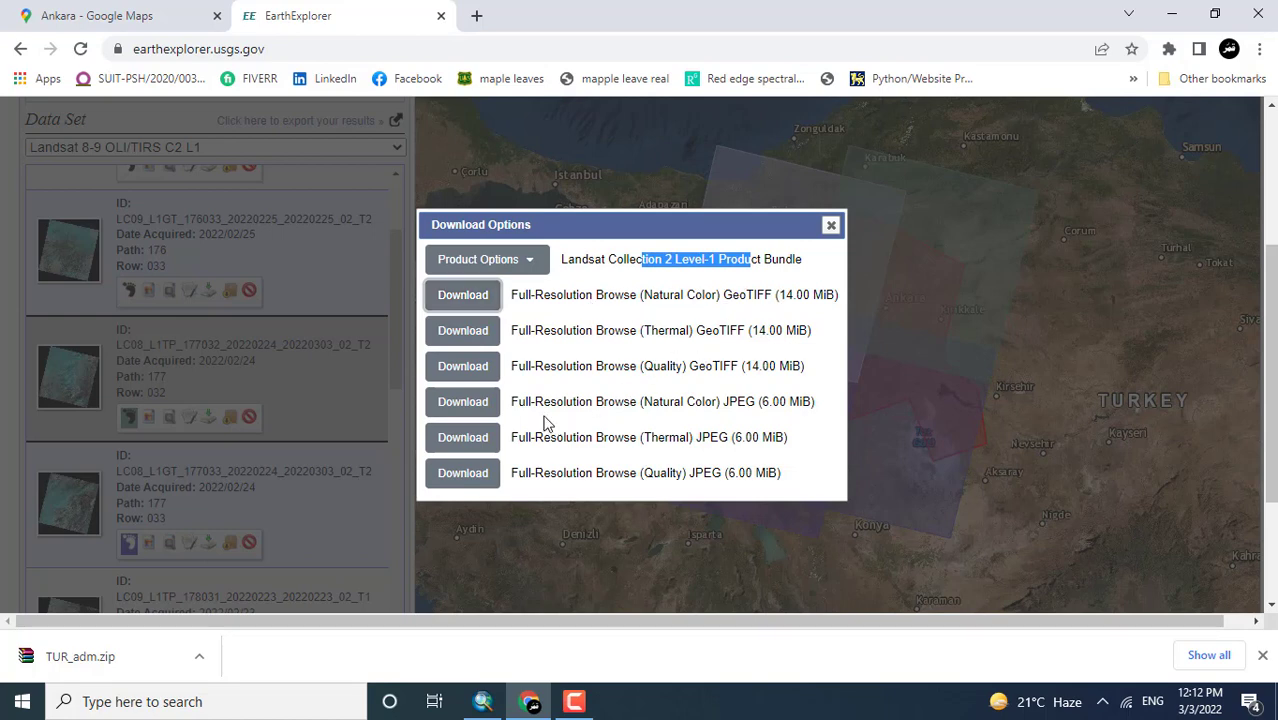
Download the Full-Resolution Browse (Natural Color) JPEG of the path 177 row 032 scene to the Desktop.
left_click_drag(511, 402, 803, 403)
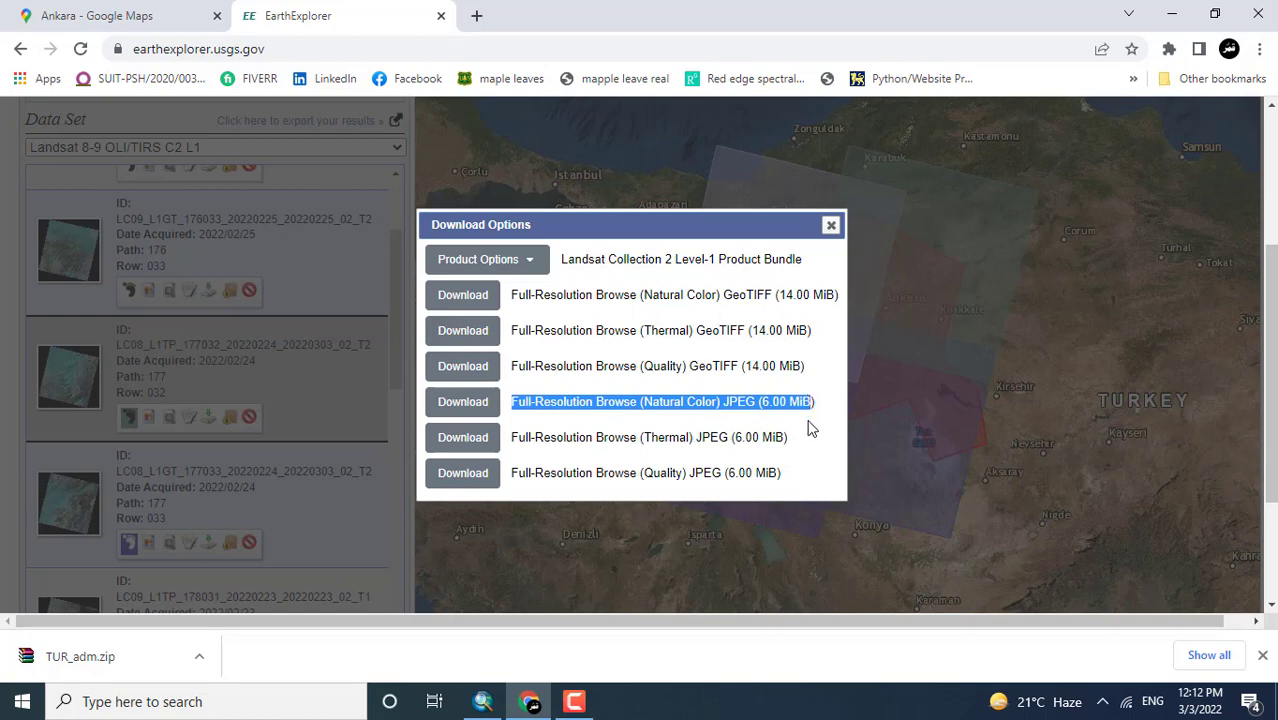
left_click(810, 428)
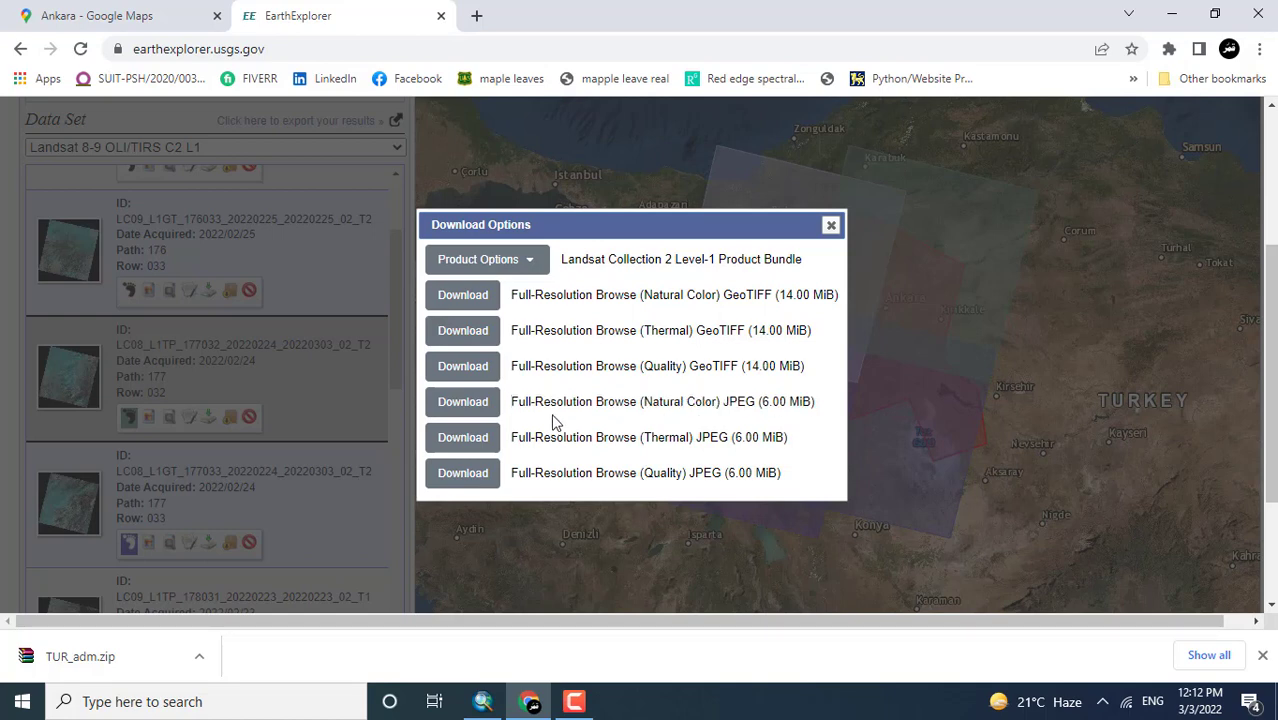
left_click(465, 406)
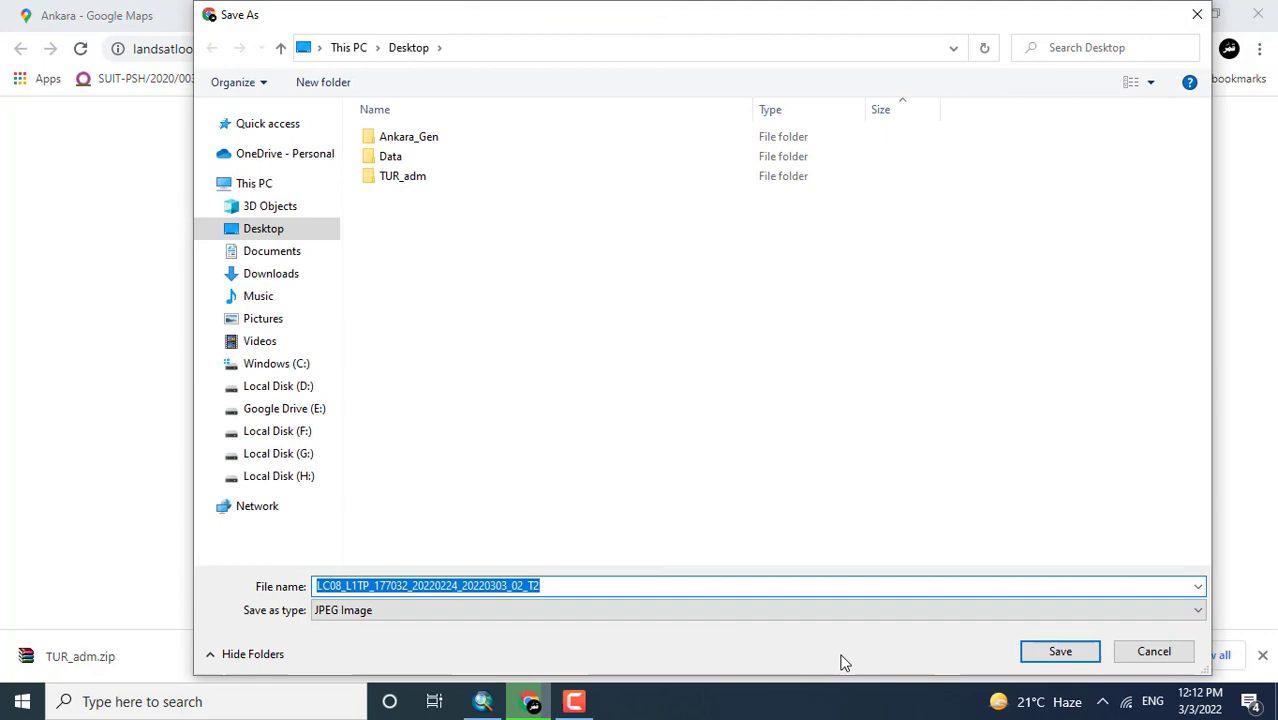
left_click(1058, 650)
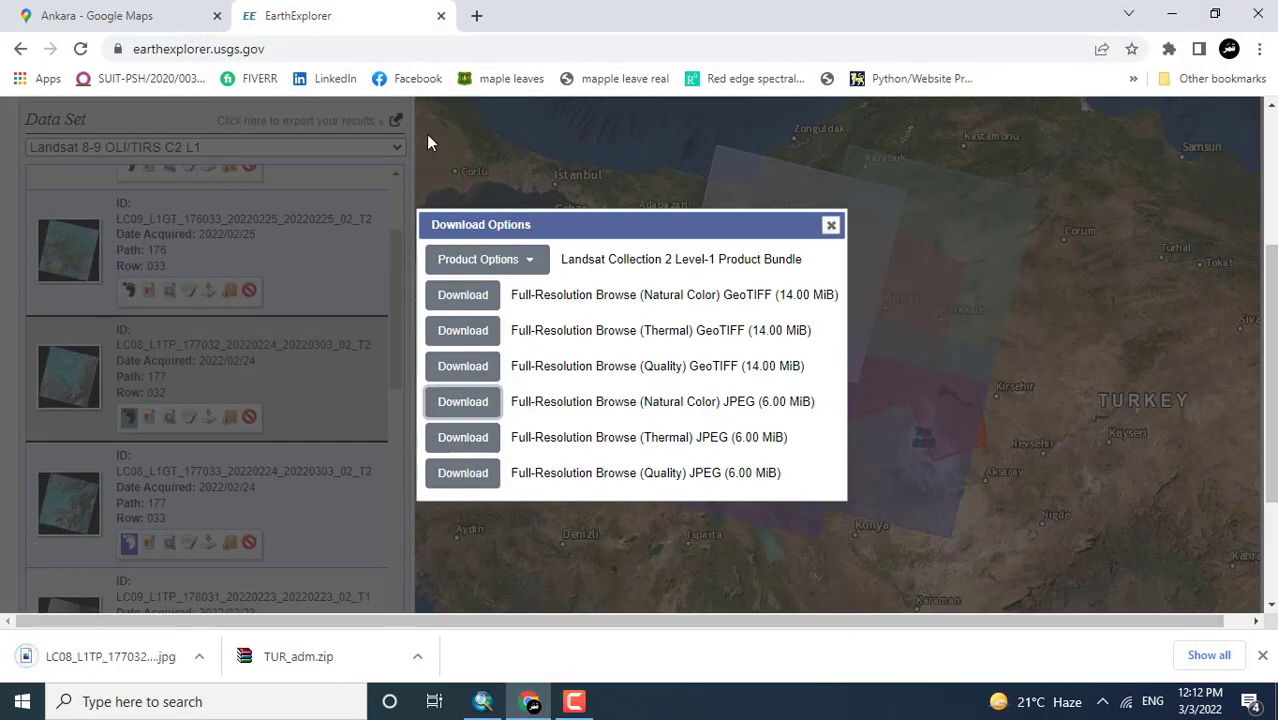
left_click(830, 225)
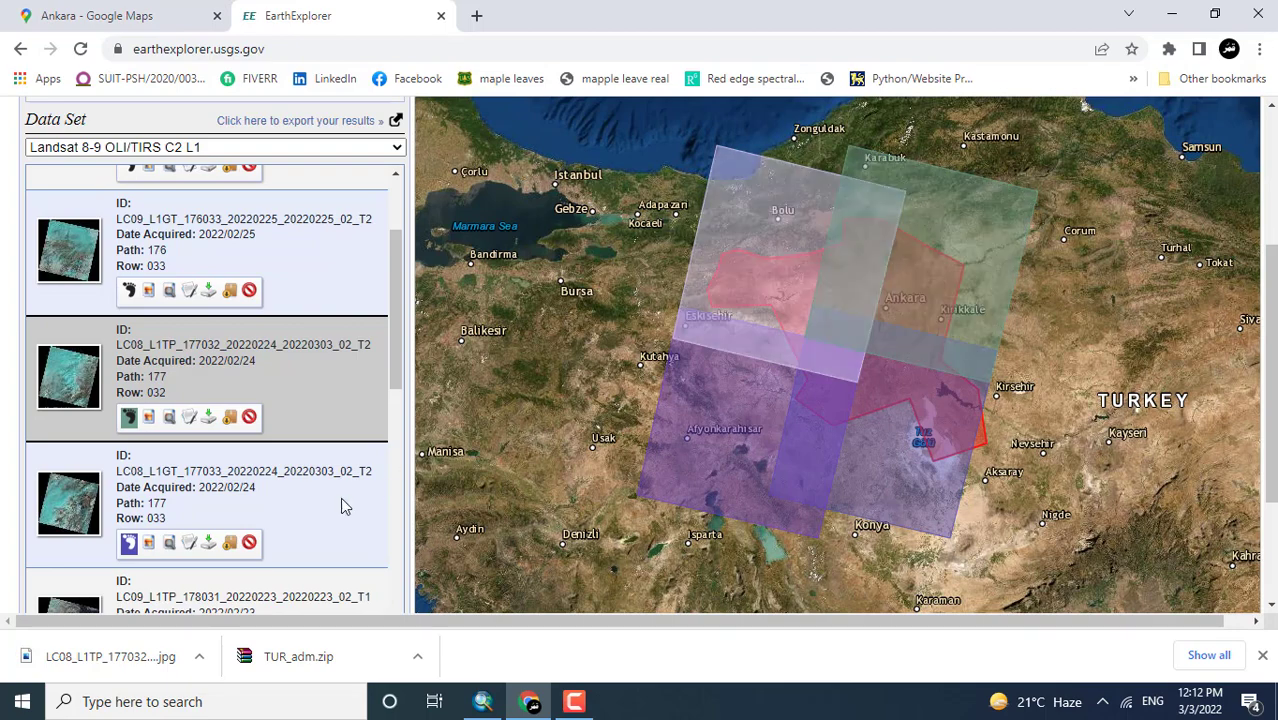
Download the Full-Resolution Browse (Thermal) JPEG of the path 177 row 033 scene.
left_click(208, 543)
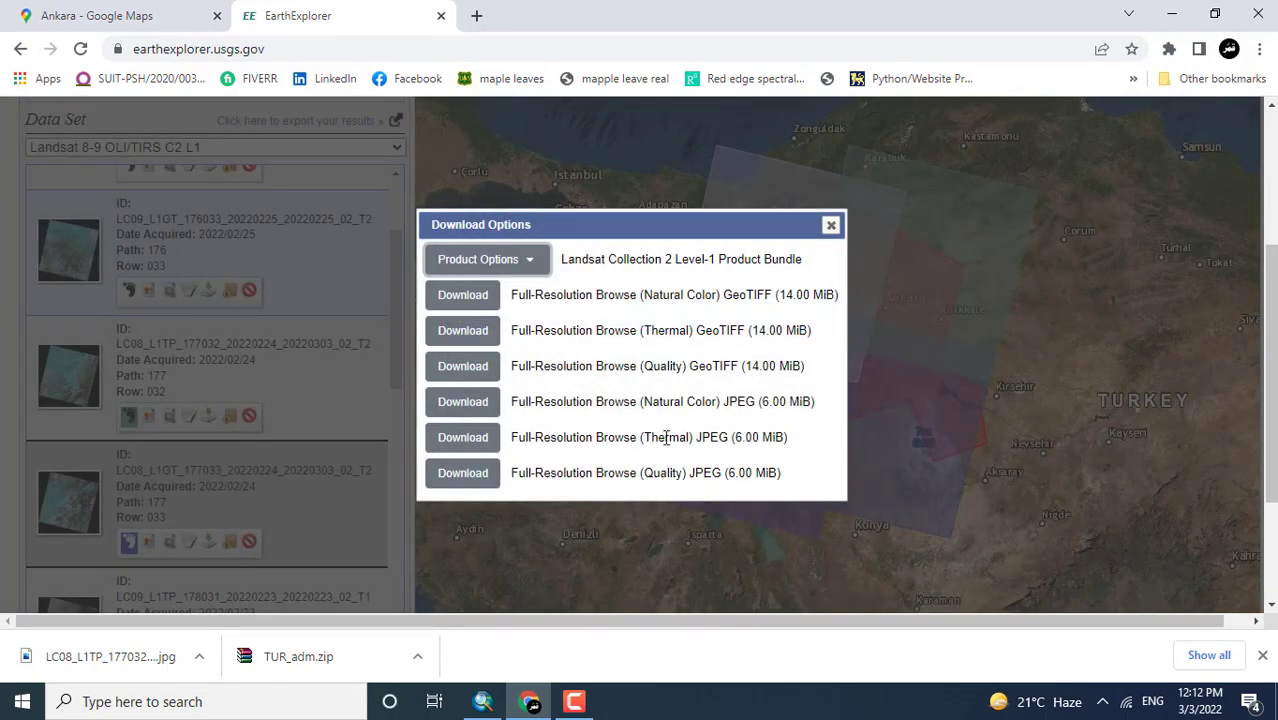
left_click(478, 446)
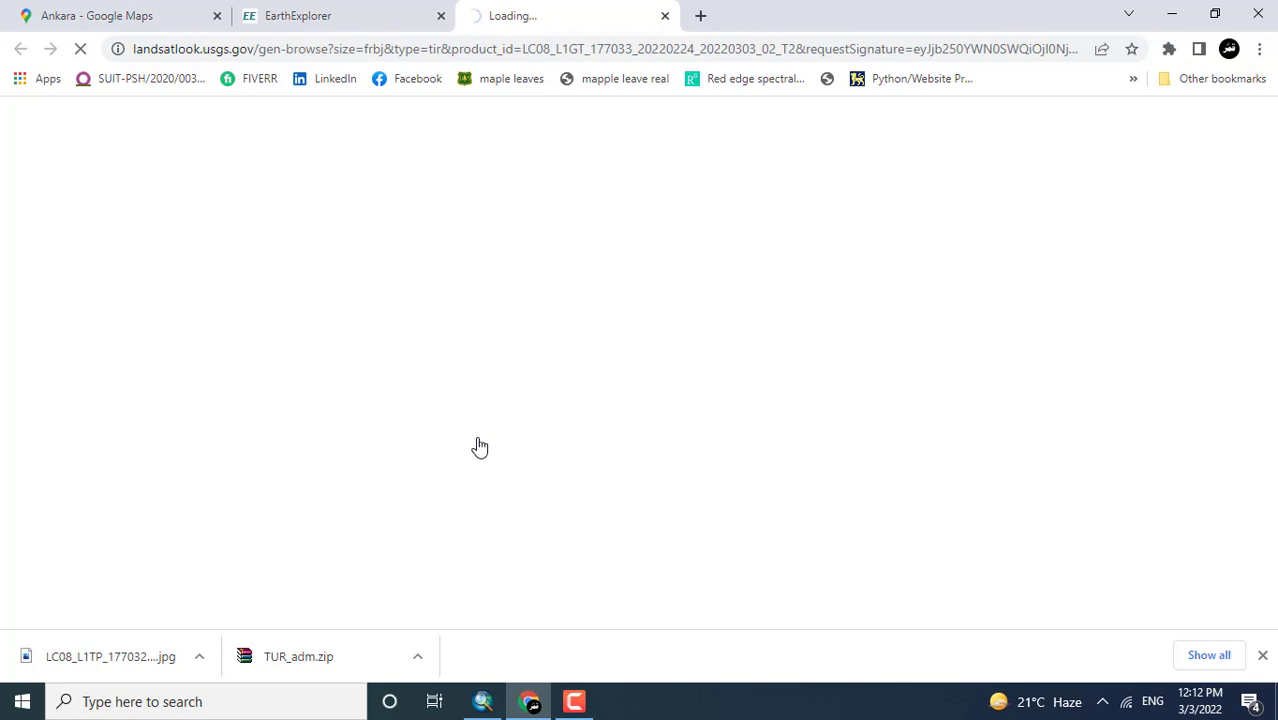
left_click(365, 14)
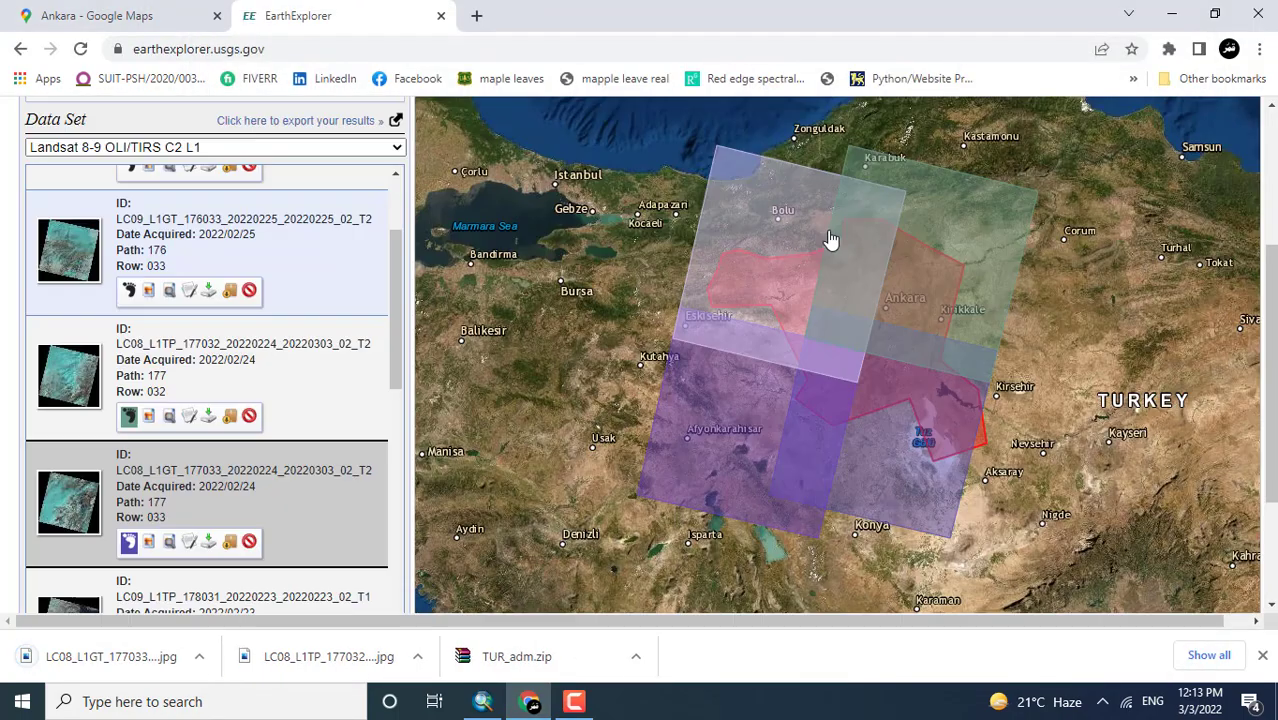
Download the Full-Resolution Browse (Thermal) JPEG of the path 178 row 032 scene.
scroll(397, 422, "down", 3)
left_click(208, 557)
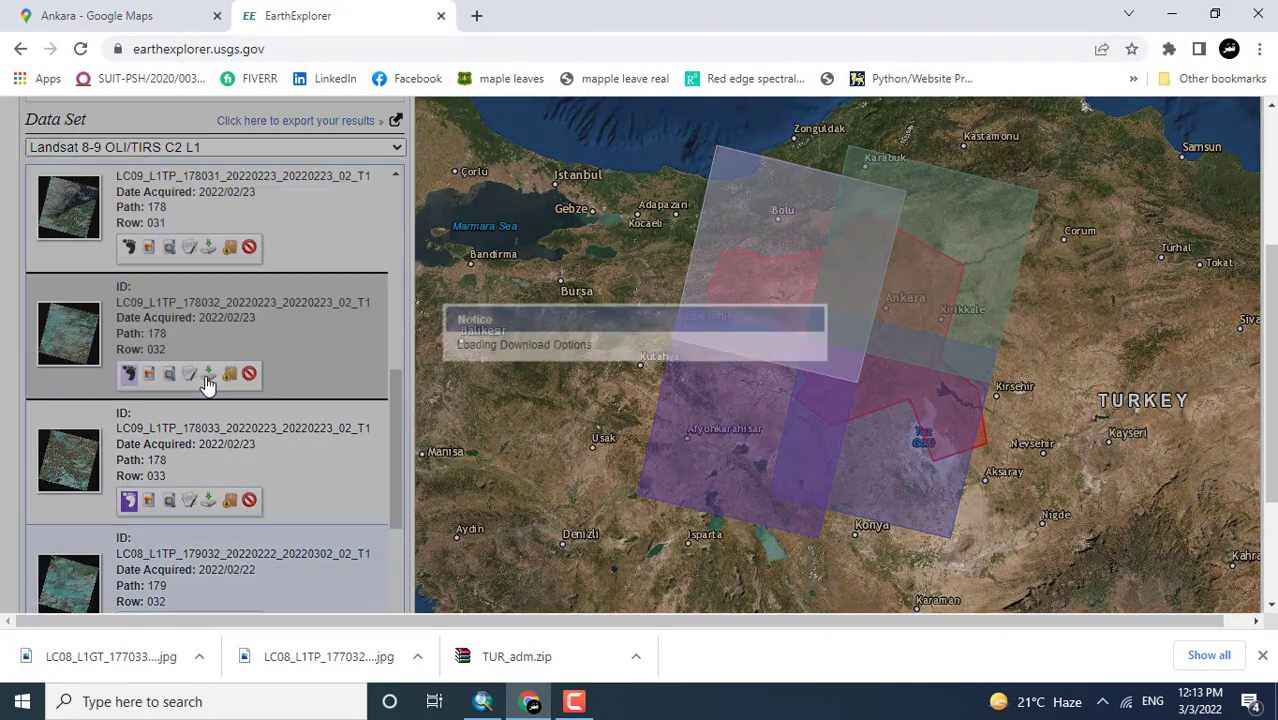
left_click(463, 441)
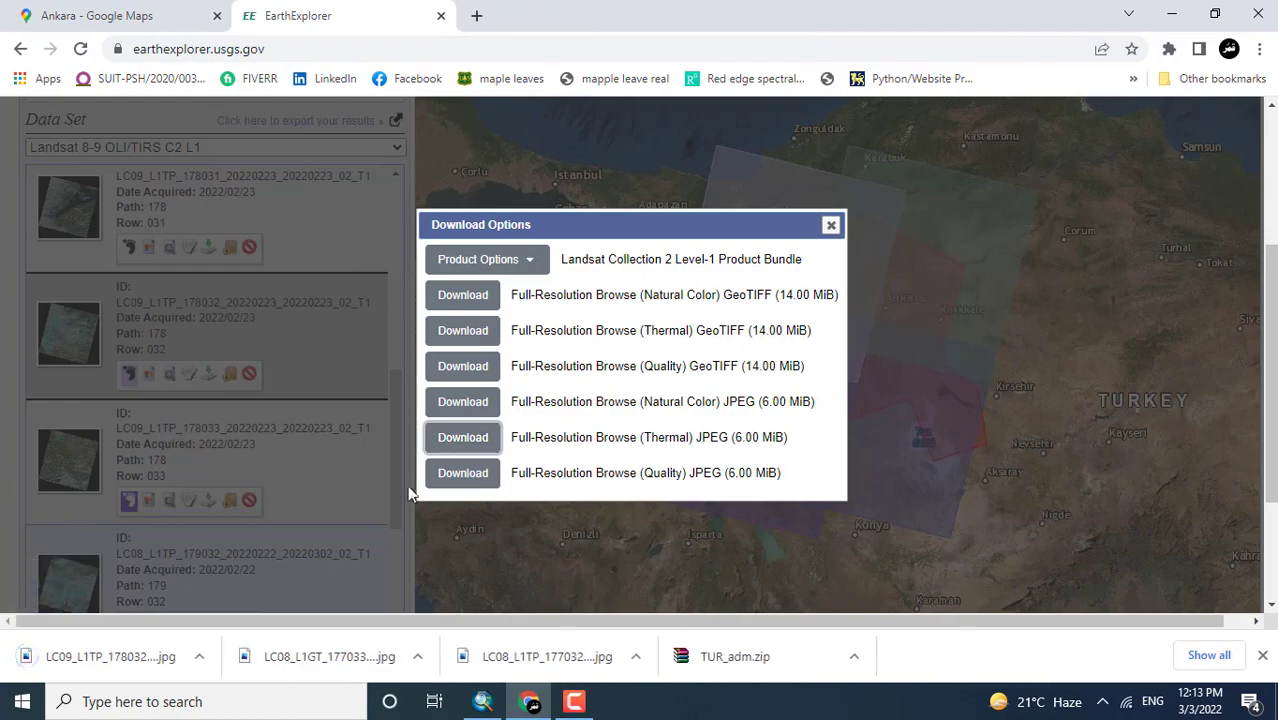
left_click(831, 224)
Download the Full-Resolution Browse (Thermal) JPEG of the path 178 row 033 scene.
scroll(388, 458, "up", 1)
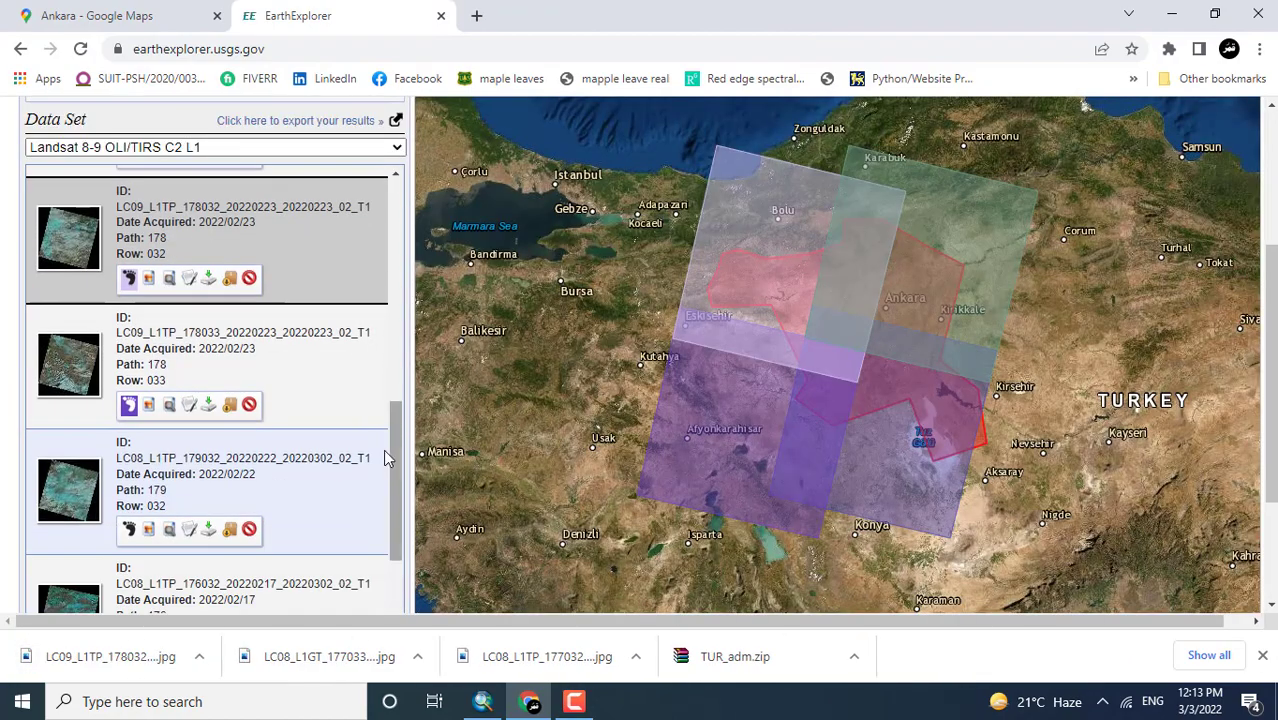
left_click(208, 404)
left_click(487, 450)
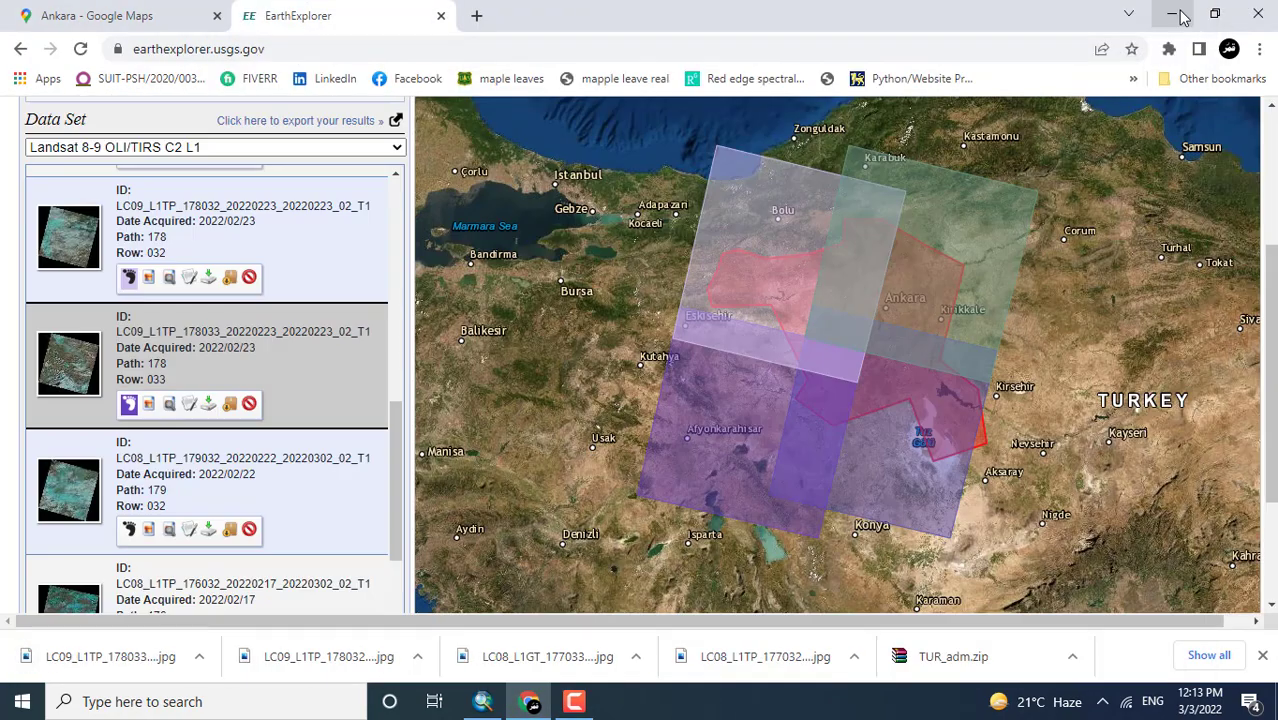
Check the four downloaded Landsat images on the desktop.
left_click(1173, 14)
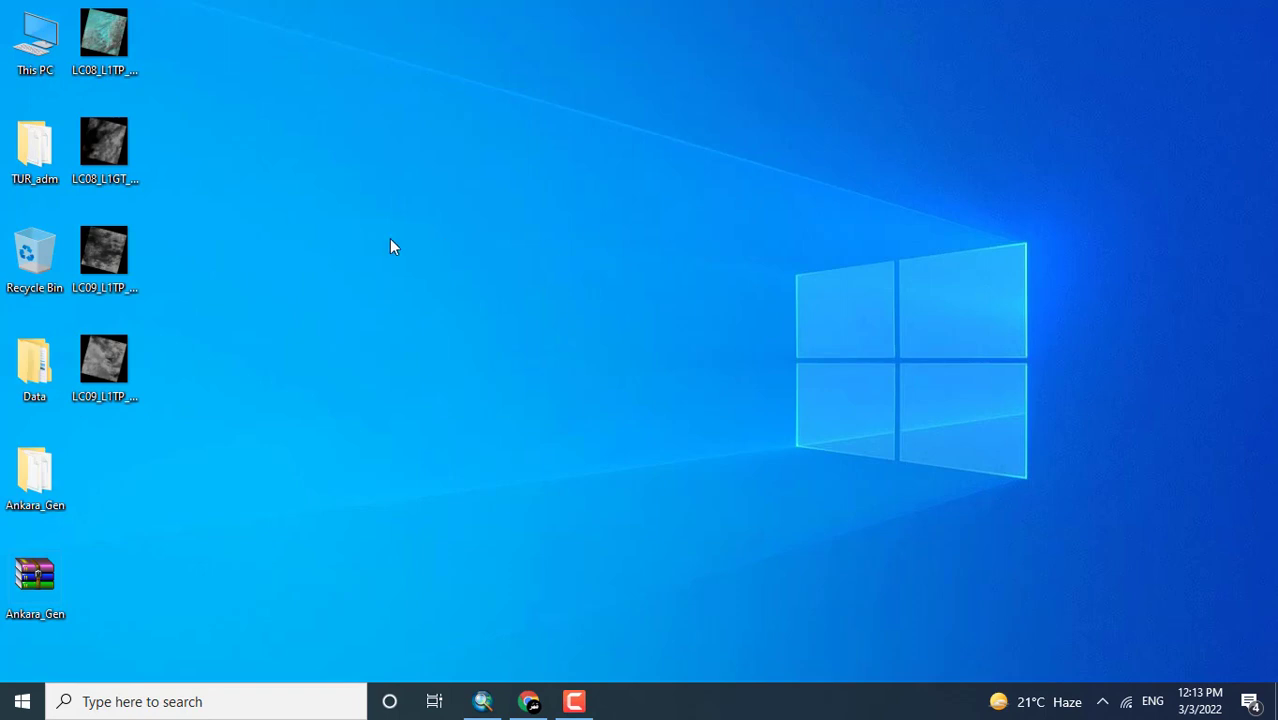
left_click_drag(195, 24, 76, 396)
left_click(232, 377)
Switch to ArcMap and, while adding data, create a folder connection to the Desktop.
left_click(488, 702)
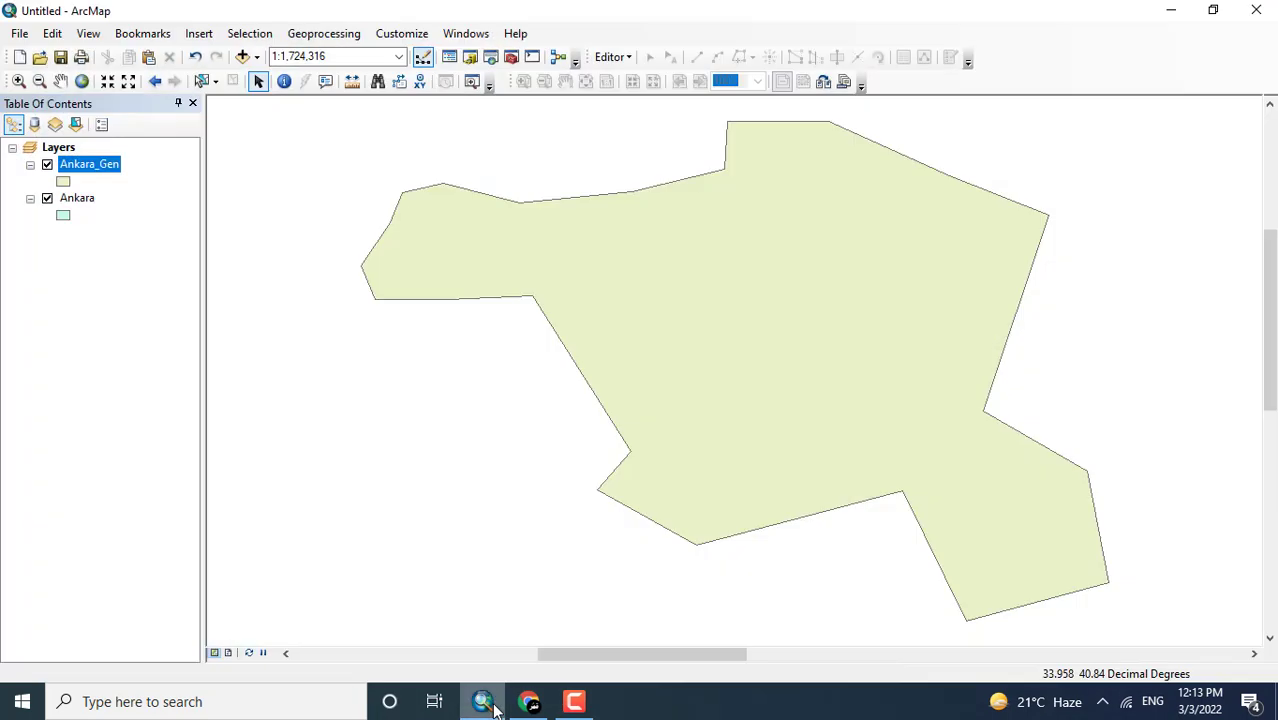
left_click(243, 57)
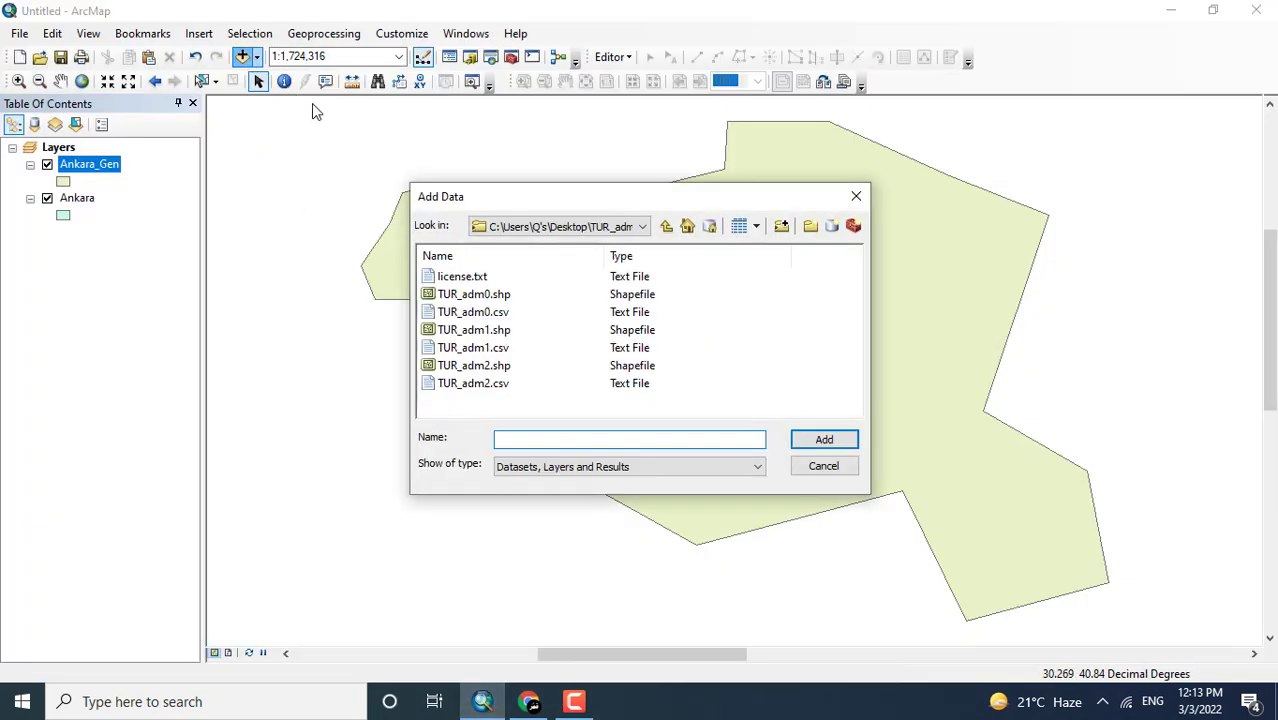
left_click(617, 230)
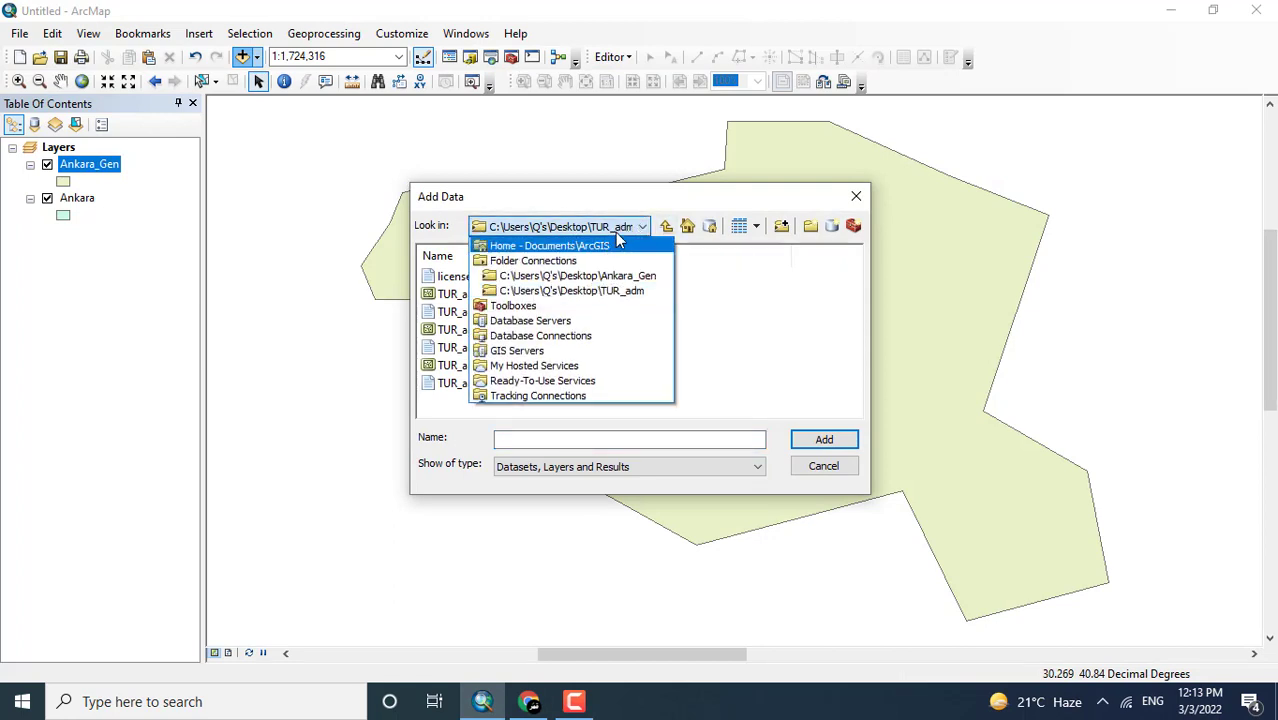
left_click(617, 230)
left_click(666, 227)
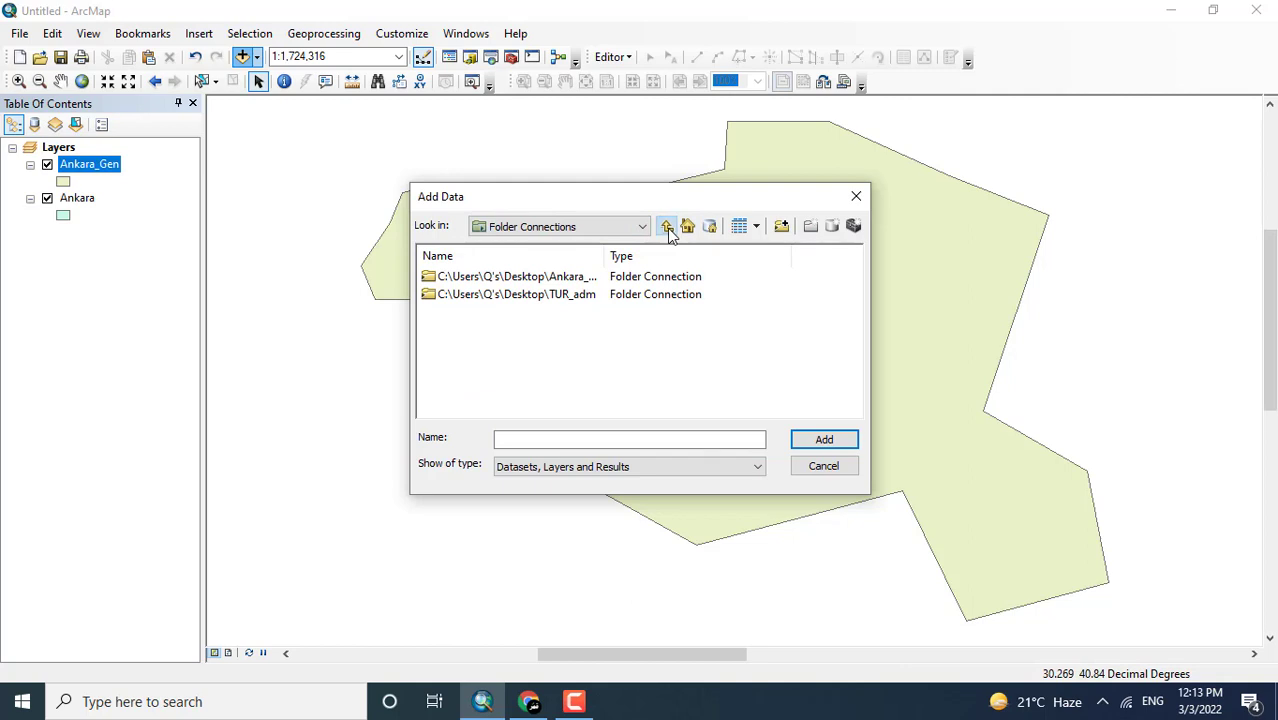
left_click(666, 227)
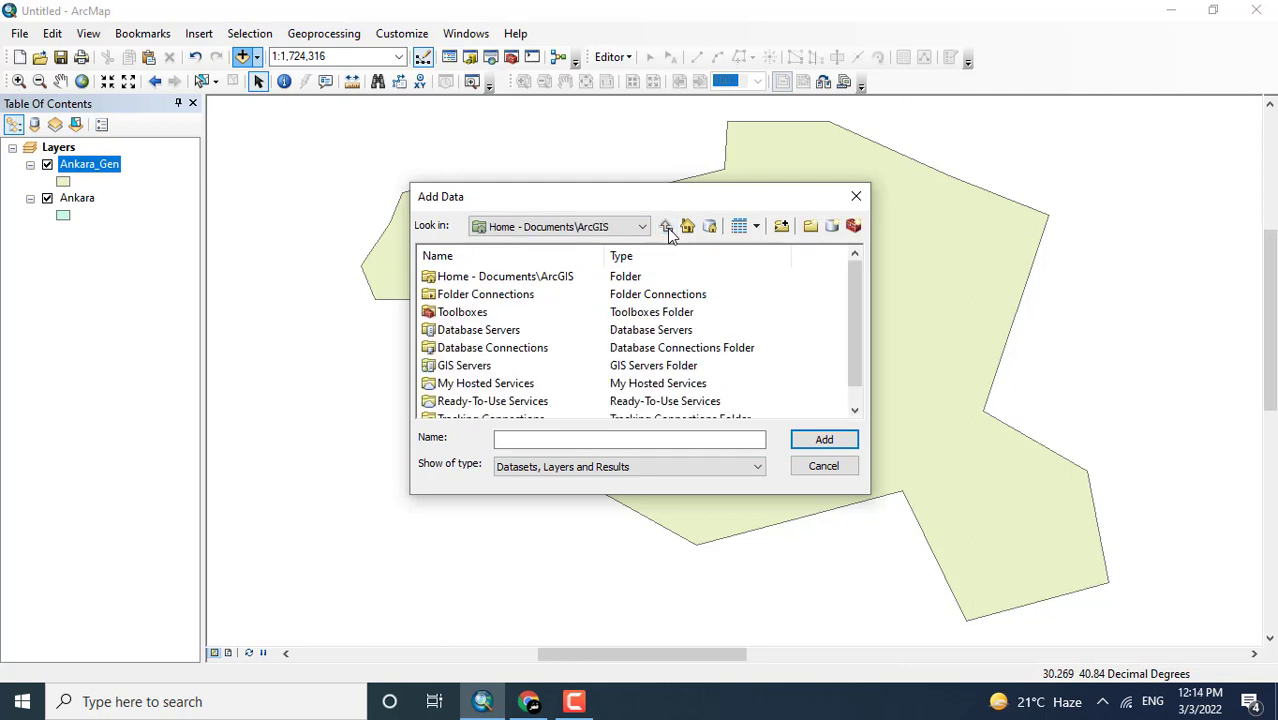
left_click(781, 226)
left_click(545, 280)
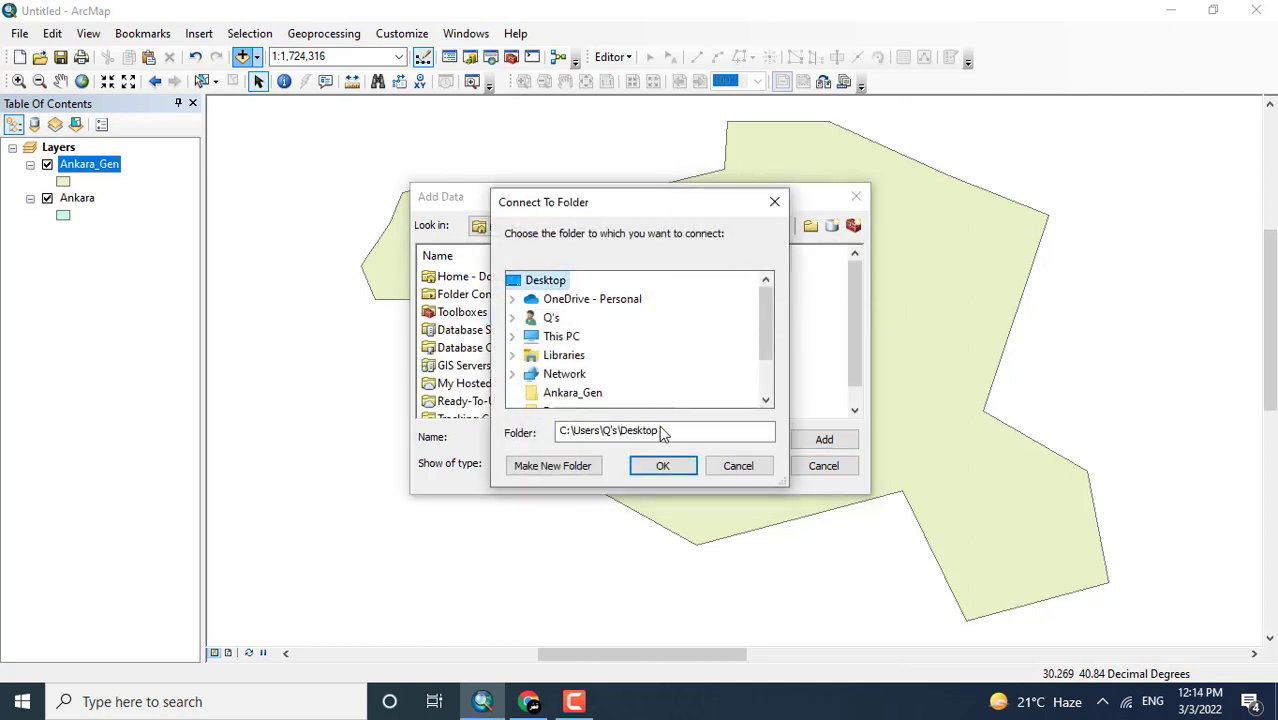
left_click(663, 466)
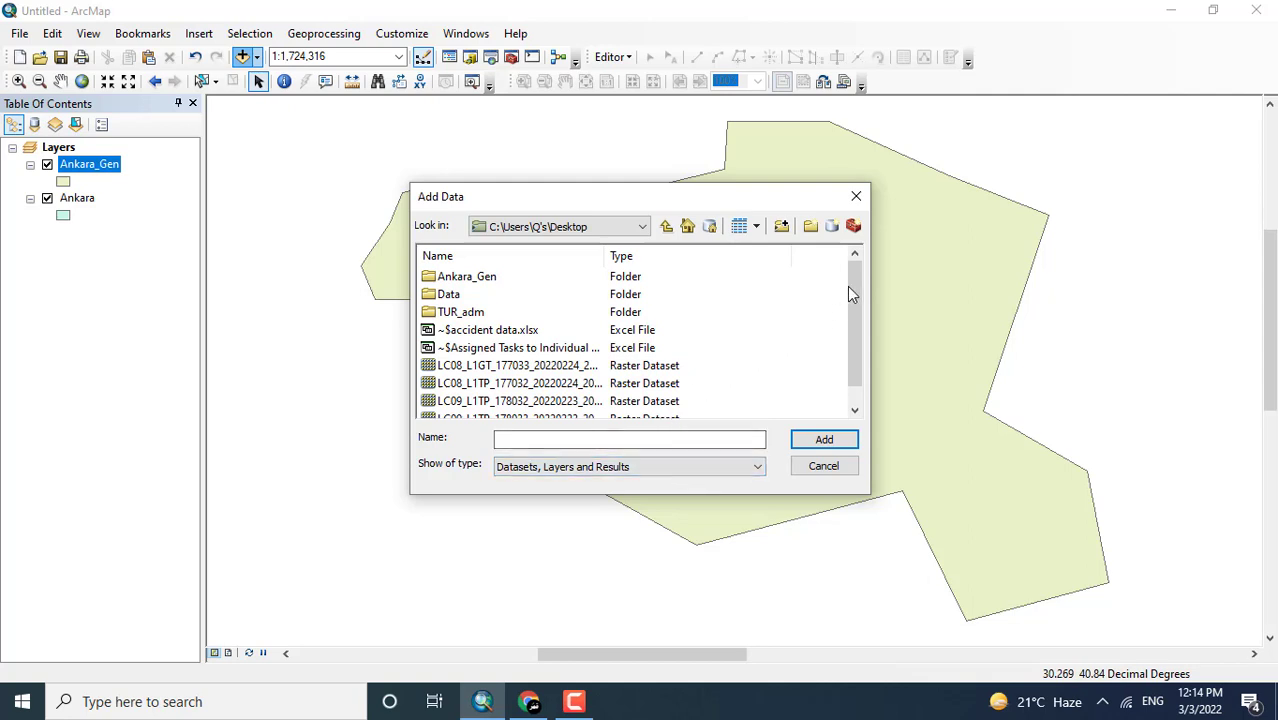
Add the four Landsat JPG rasters for path/row 177033, 177032, 178032 and 178033 from the Desktop folder to the map.
left_click_drag(856, 306, 857, 341)
left_click(524, 350)
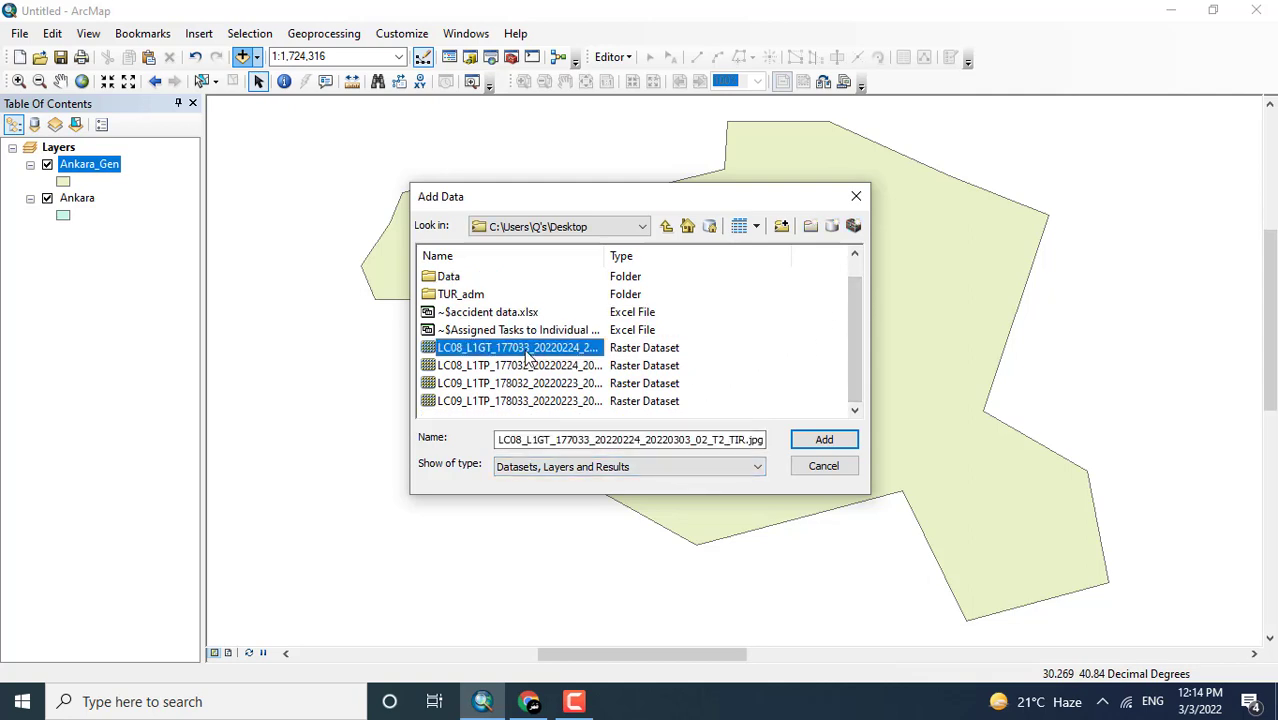
left_click(522, 366)
left_click(516, 403)
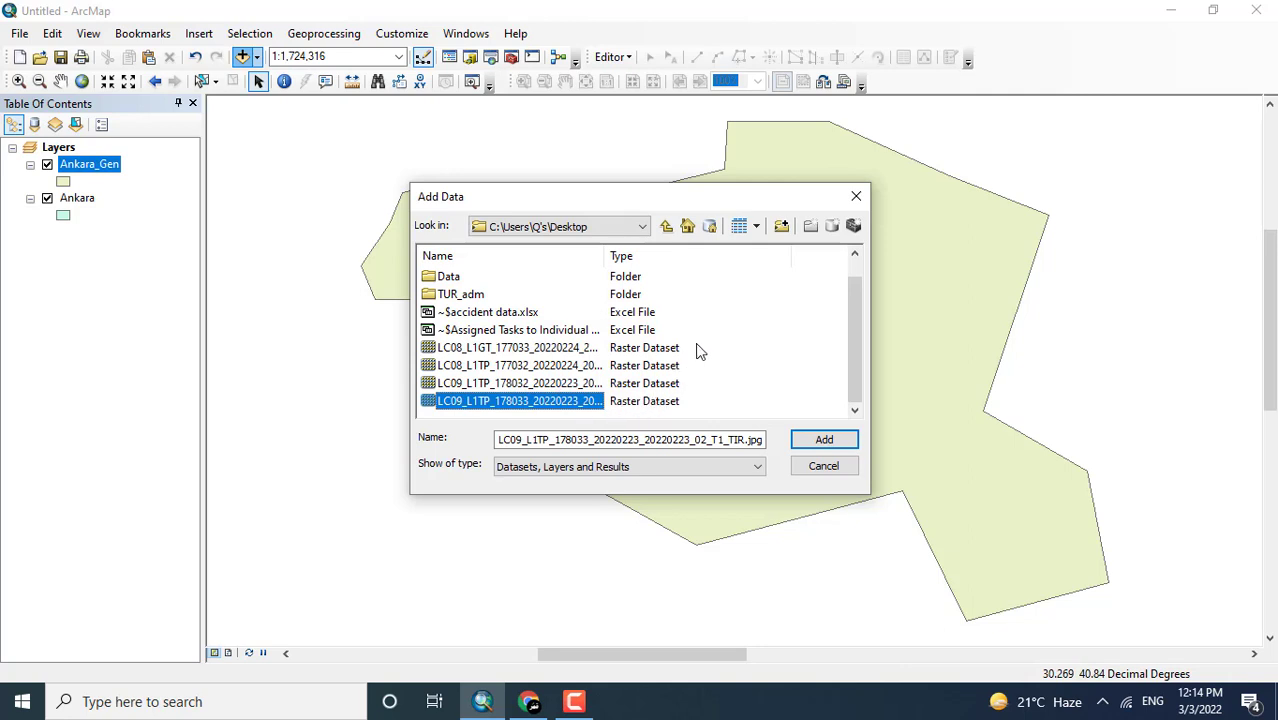
left_click_drag(697, 342, 576, 409)
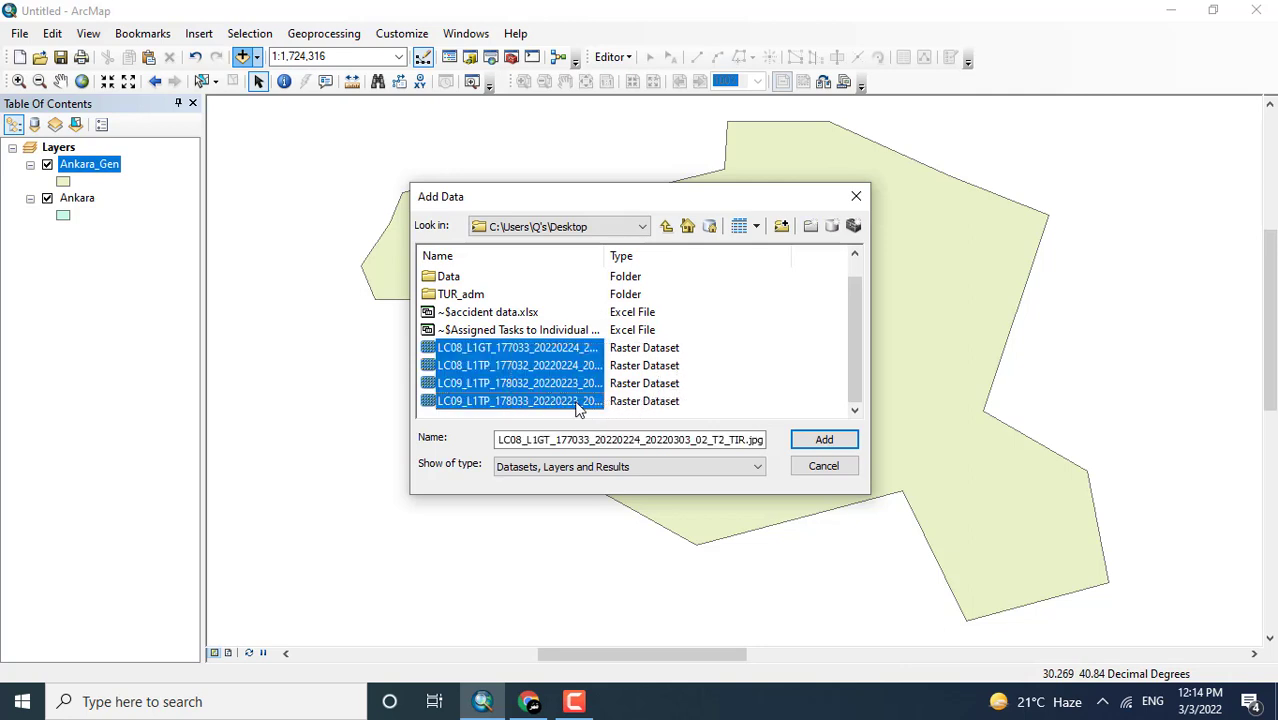
left_click(816, 441)
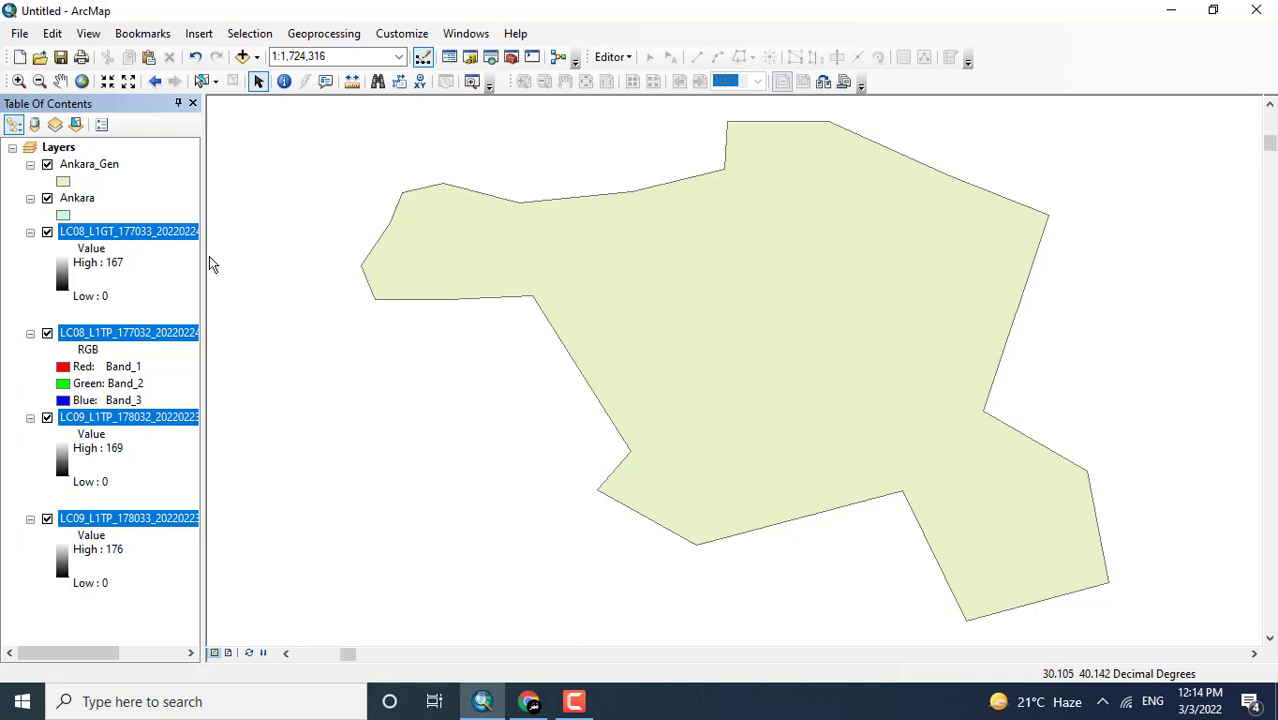
Zoom to the extents of the LC08 177032, LC09 178032 and LC08 177033 raster layers in turn to view them.
right_click(140, 233)
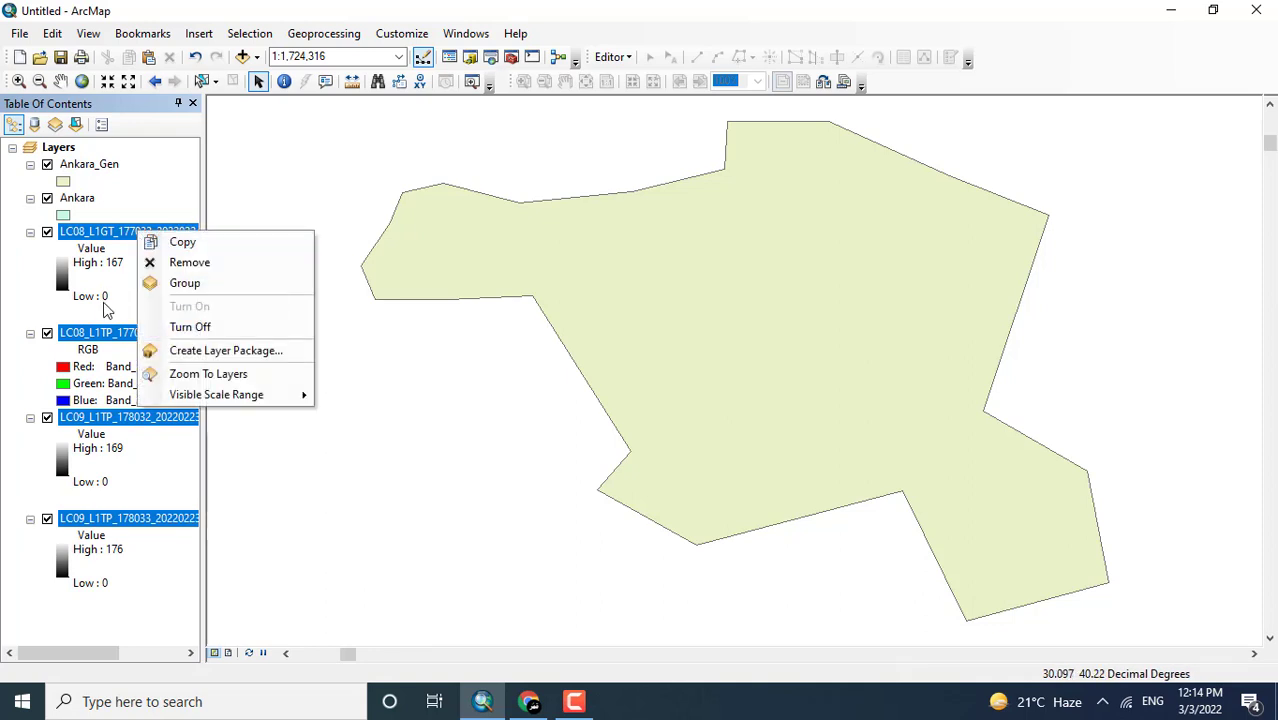
right_click(99, 334)
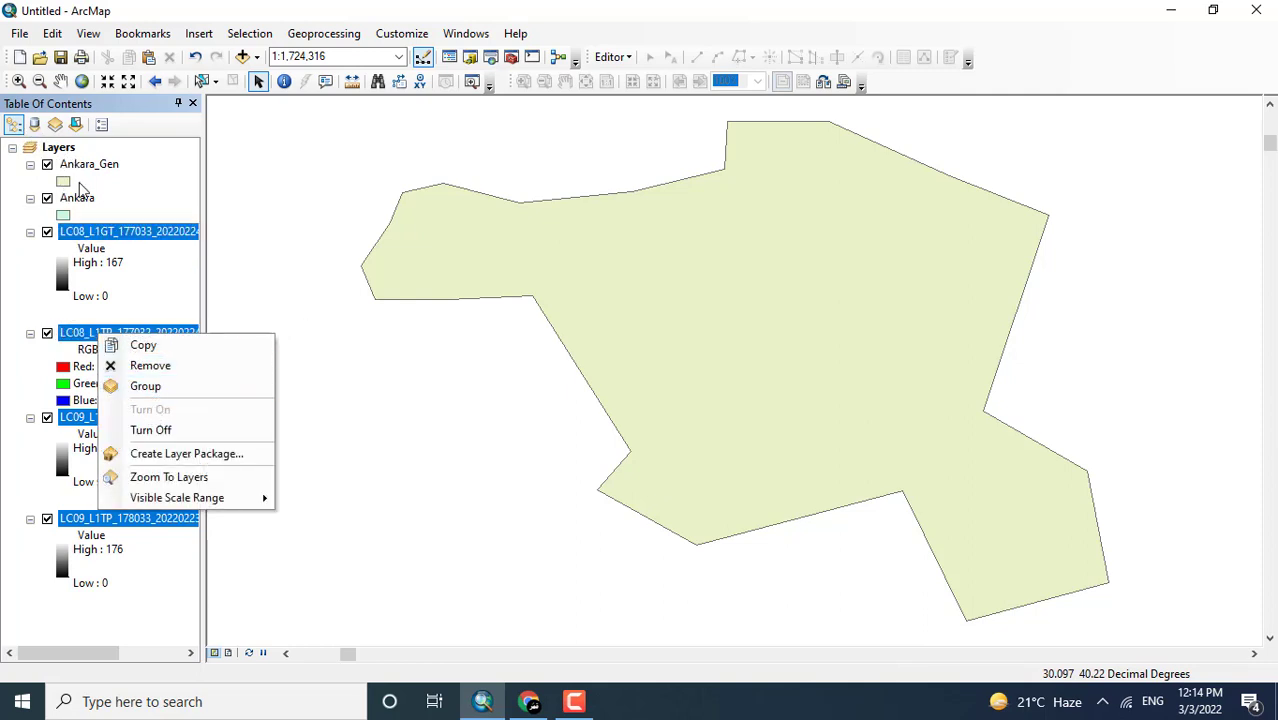
left_click(102, 234)
right_click(127, 340)
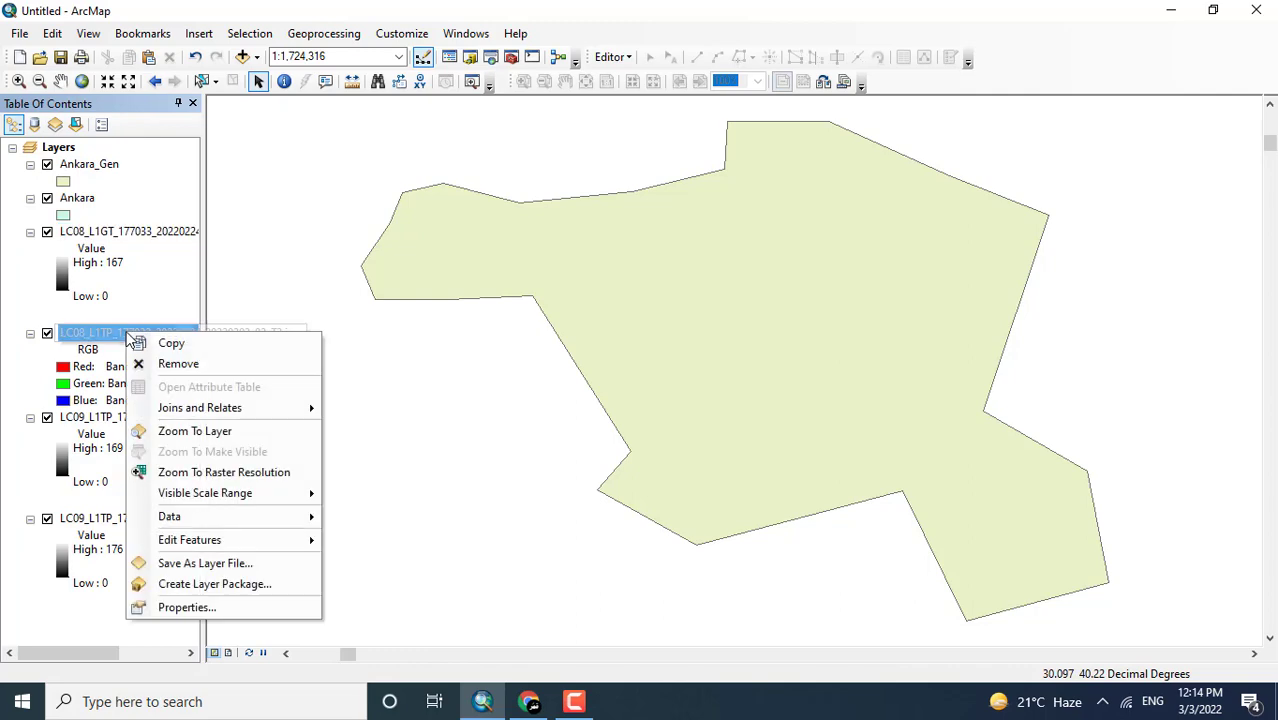
left_click(198, 433)
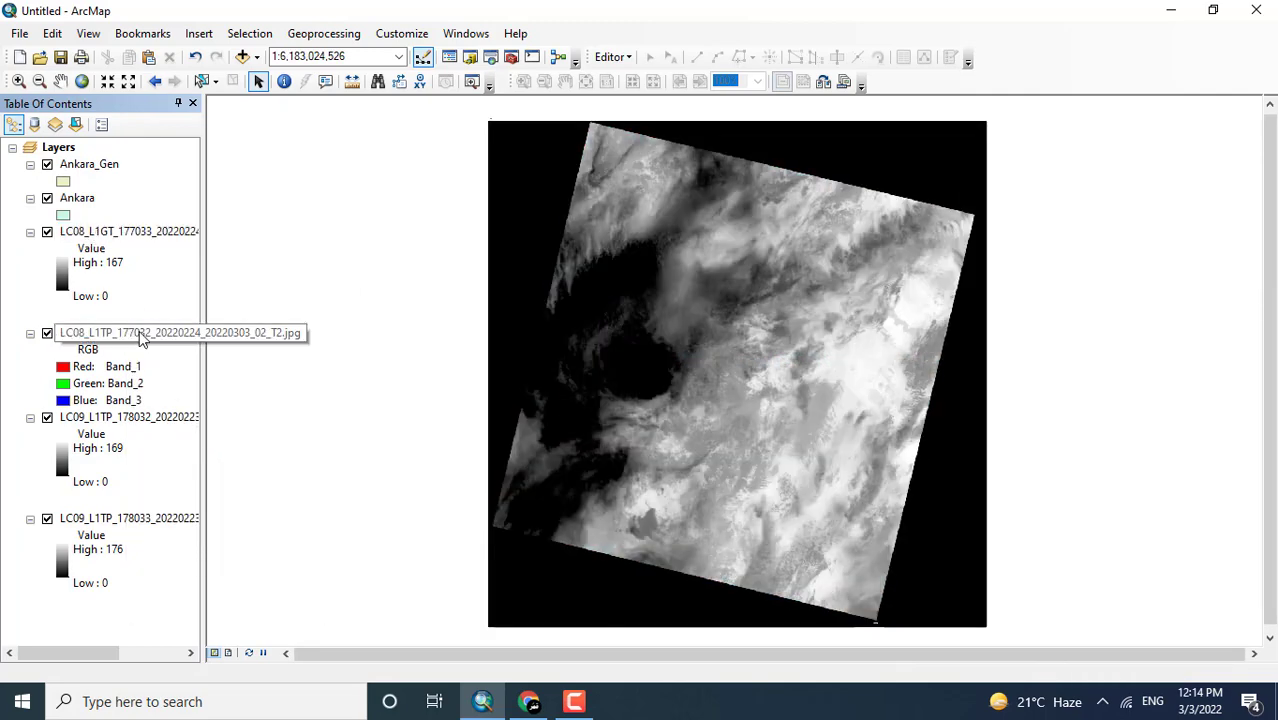
right_click(150, 418)
left_click(239, 237)
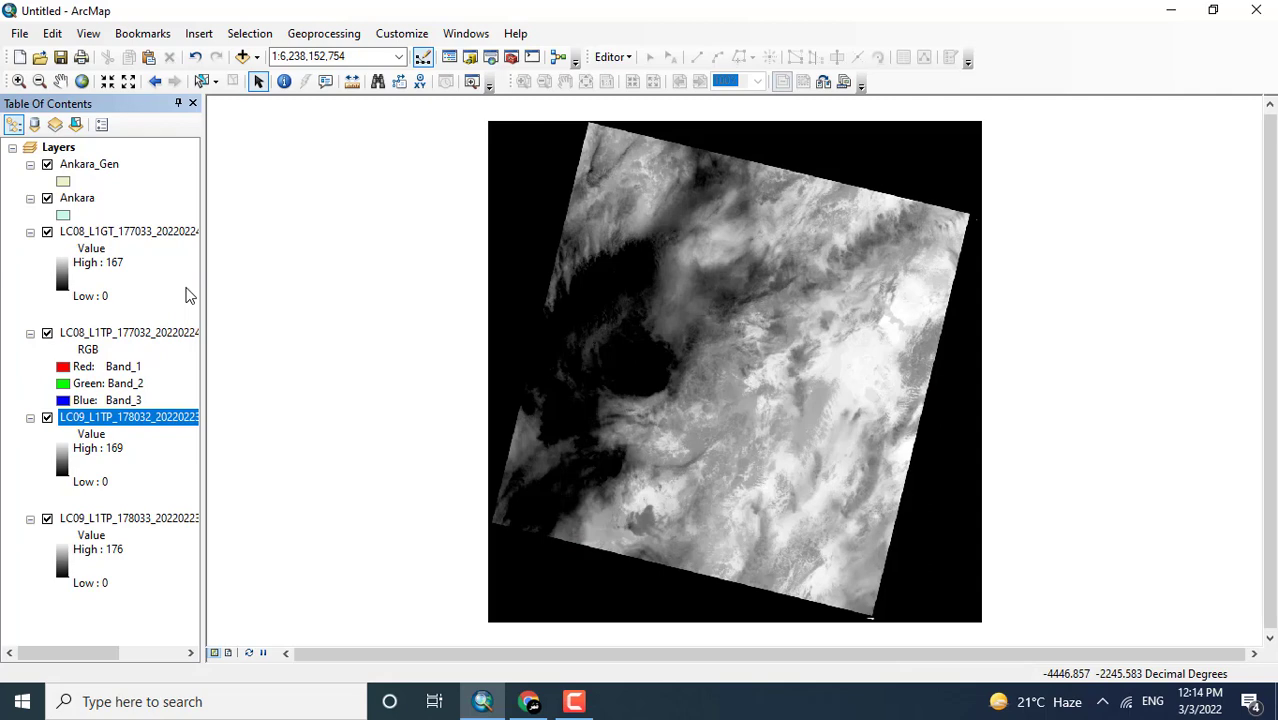
right_click(157, 236)
left_click(214, 340)
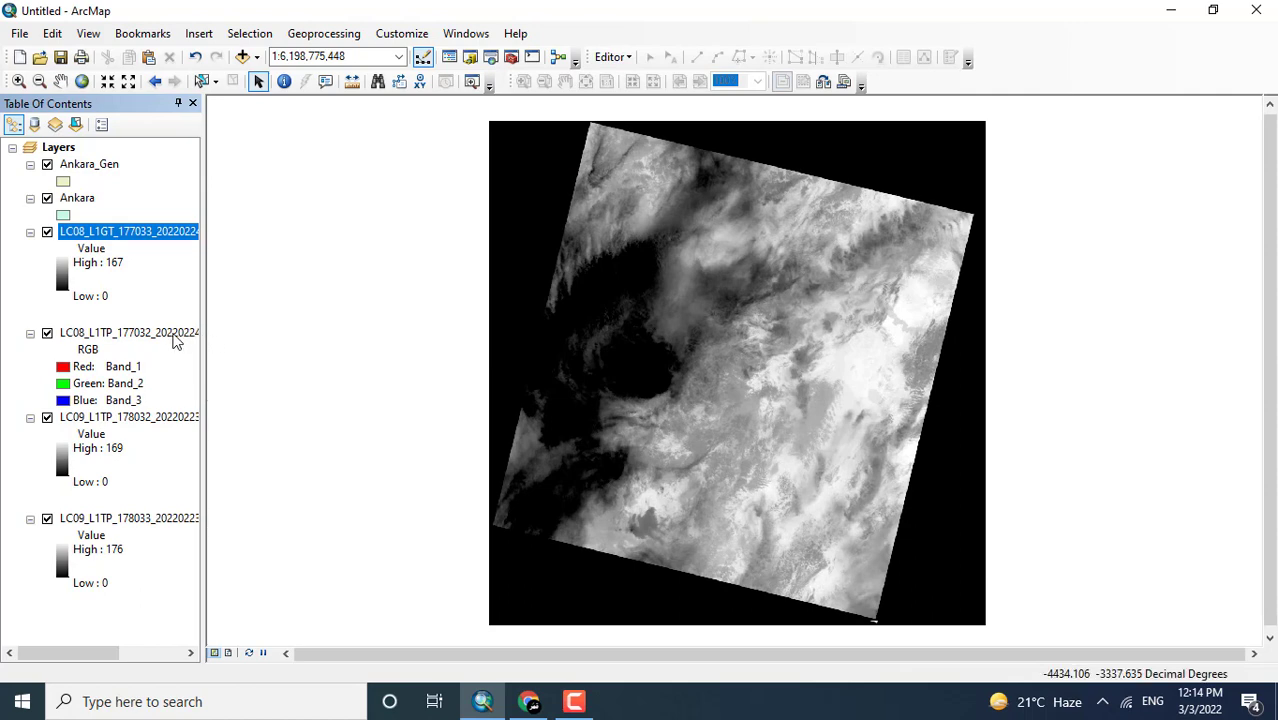
Examine the spatial reference in the source properties of the LC08_L1GT_177033 layer, leaving its settings unchanged.
right_click(137, 231)
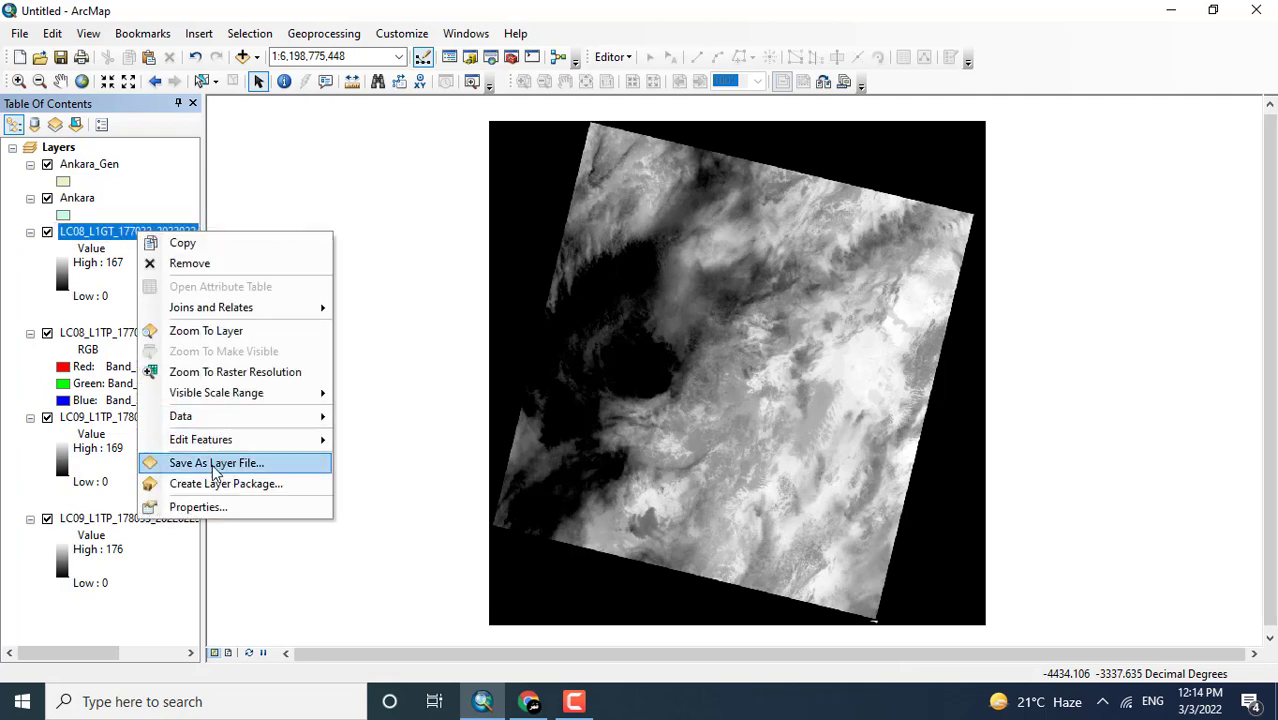
left_click(210, 507)
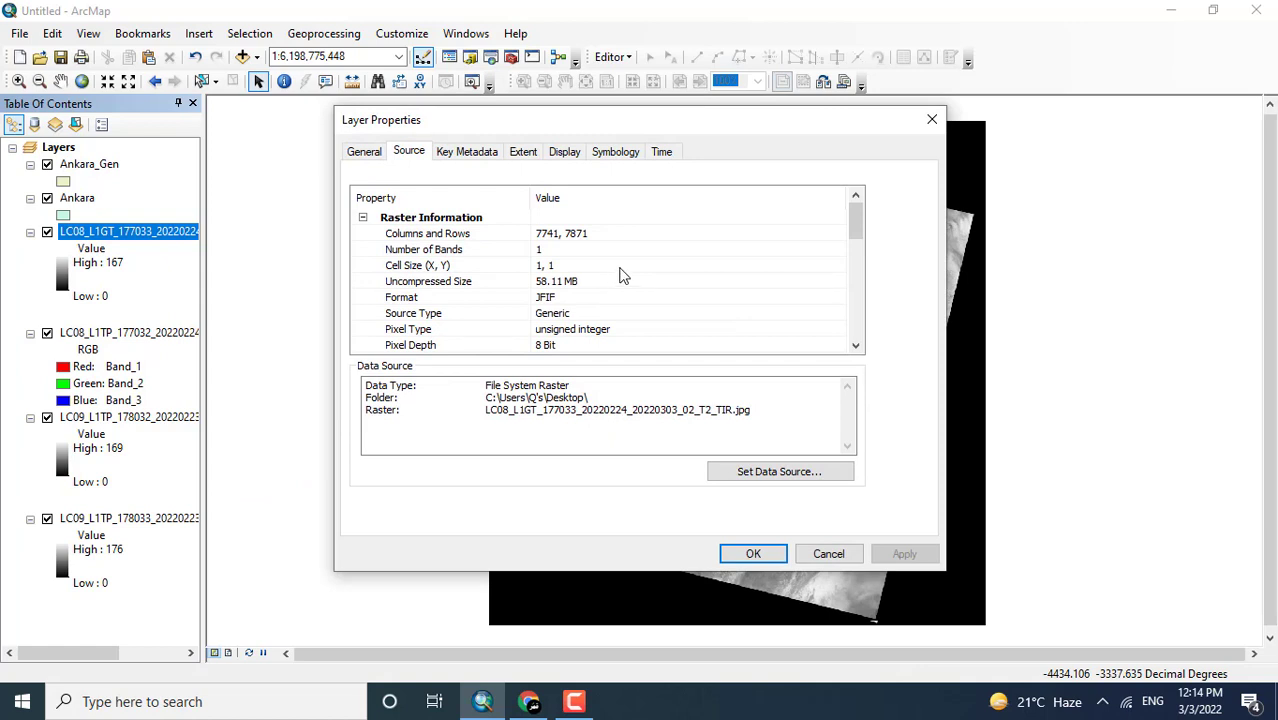
scroll(622, 275, "down", 5)
scroll(629, 270, "up", 3)
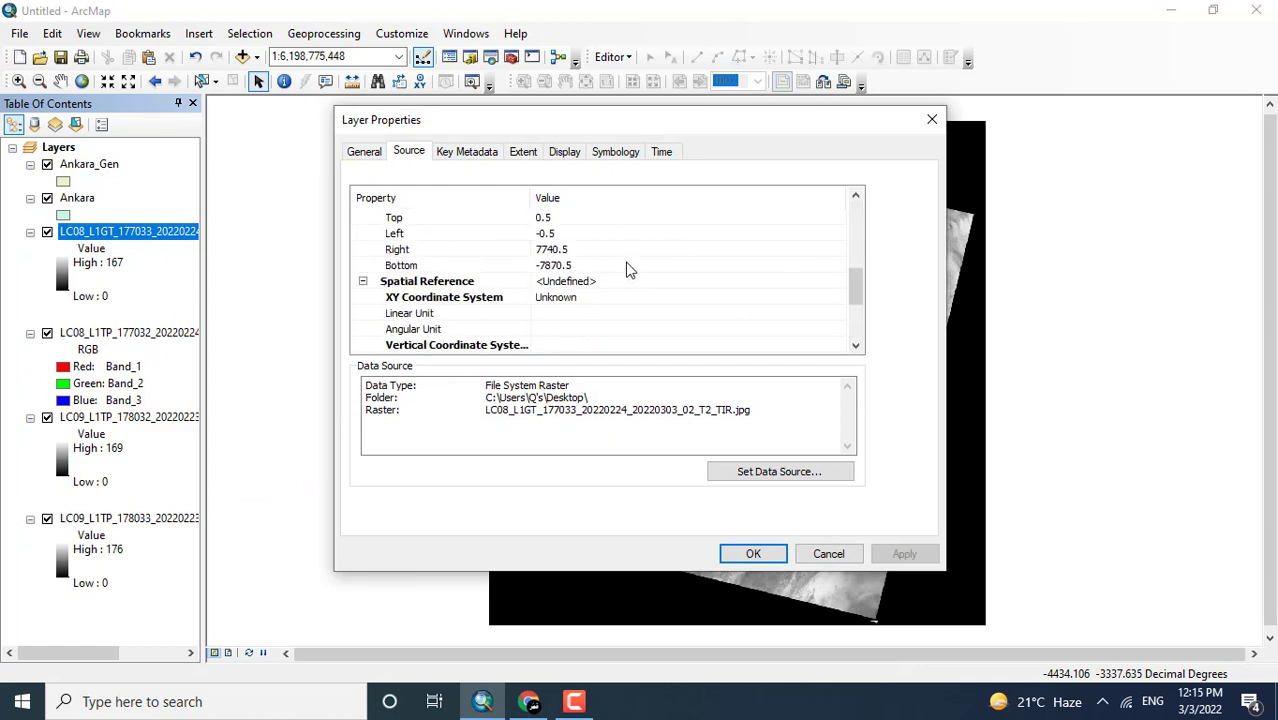
left_click(606, 303)
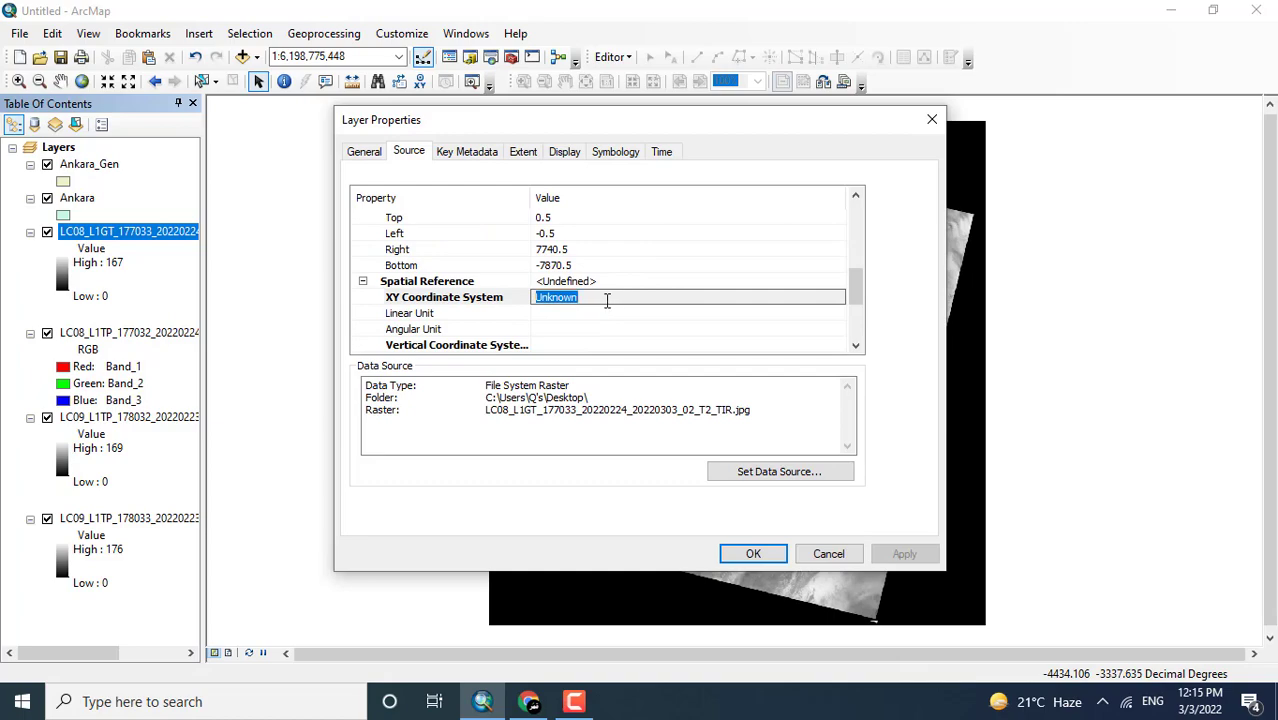
left_click(828, 554)
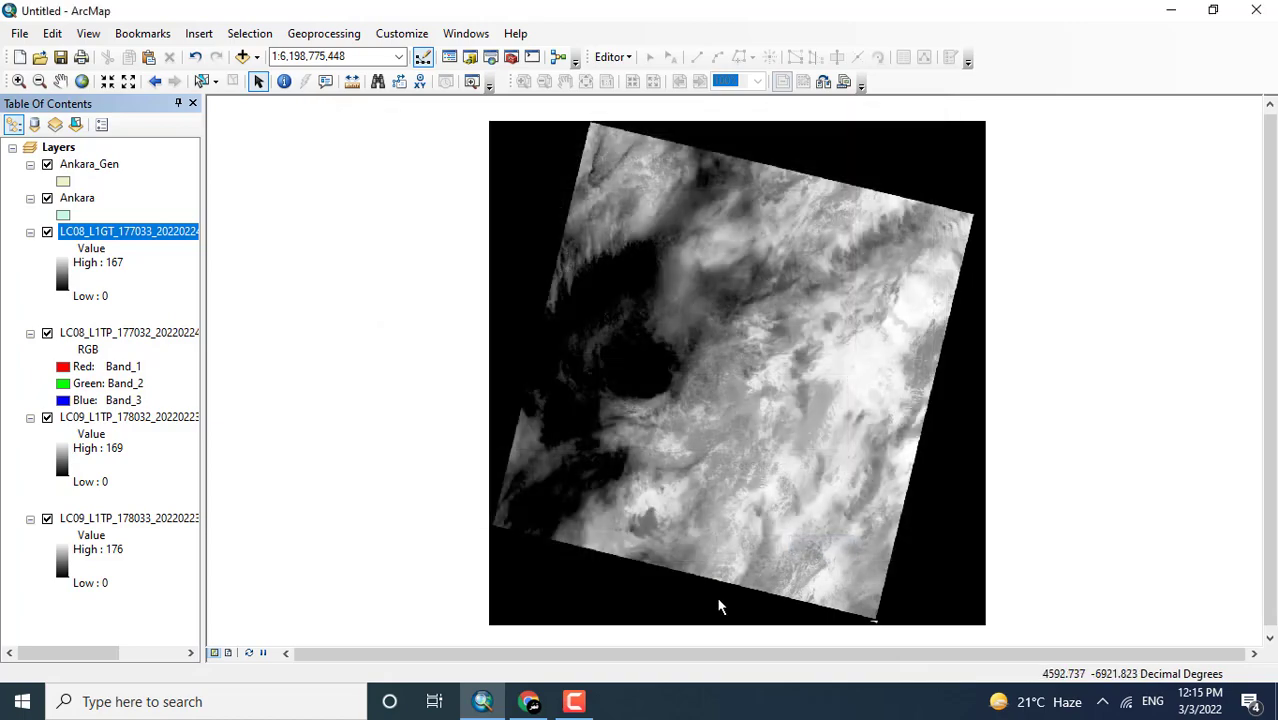
Switch to the EarthExplorer search results in Chrome.
left_click(530, 701)
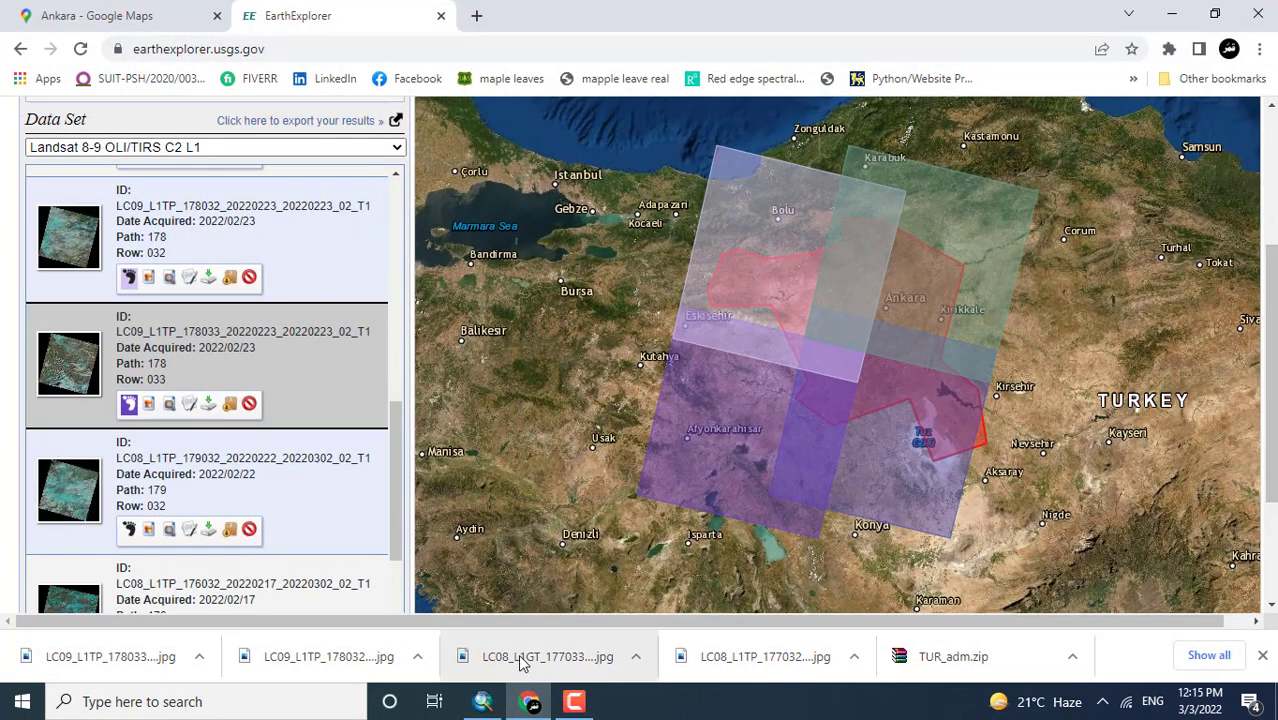